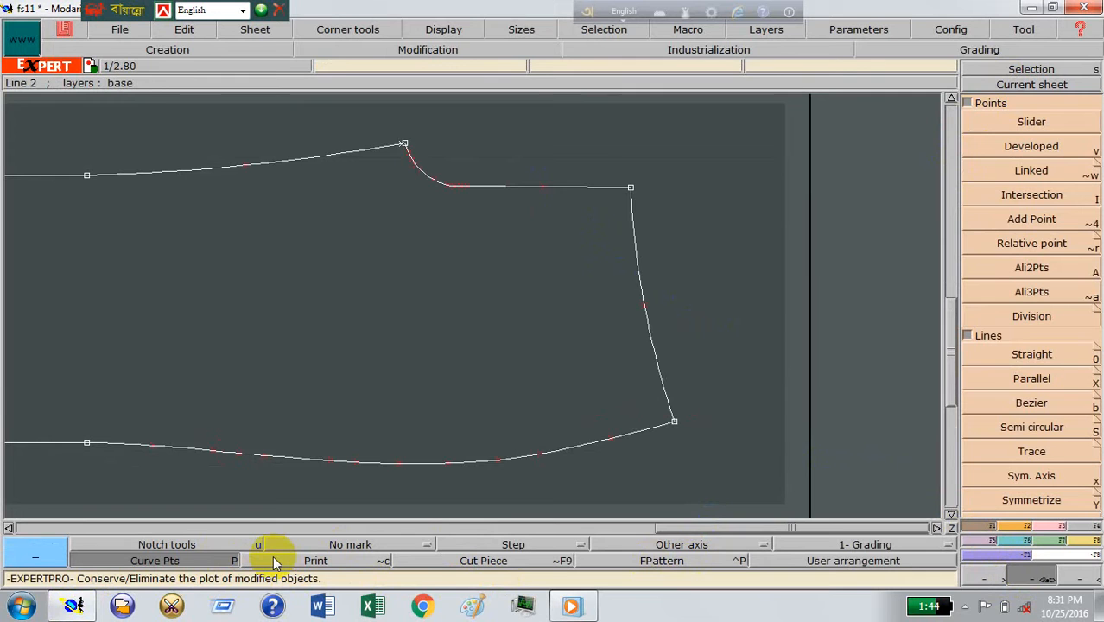
Step: Create developed points from the waist and side seam corner, 3 inches along the side seam and 4 inches along the waist
{"action": "left_click", "coordinate": [1034, 144]}
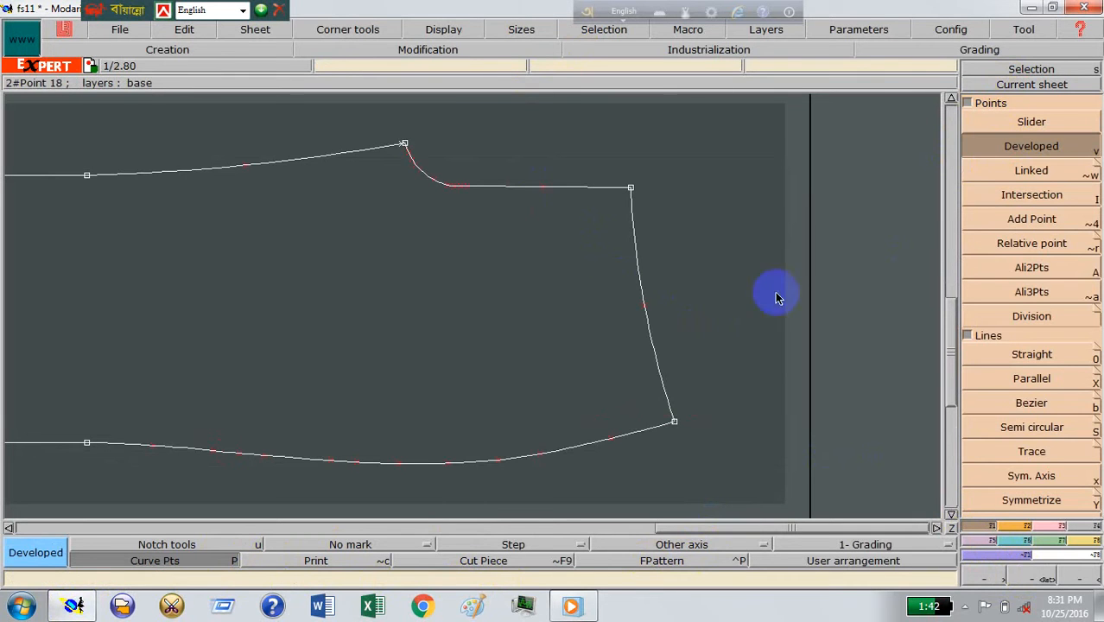
{"action": "left_click", "coordinate": [674, 423]}
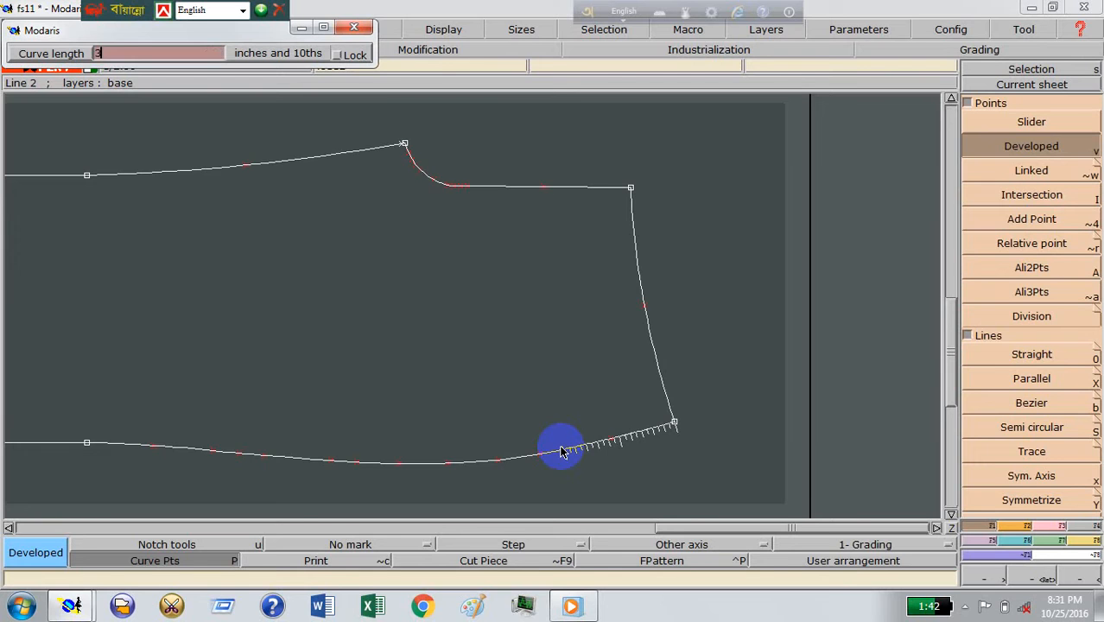
{"action": "key", "text": "Return"}
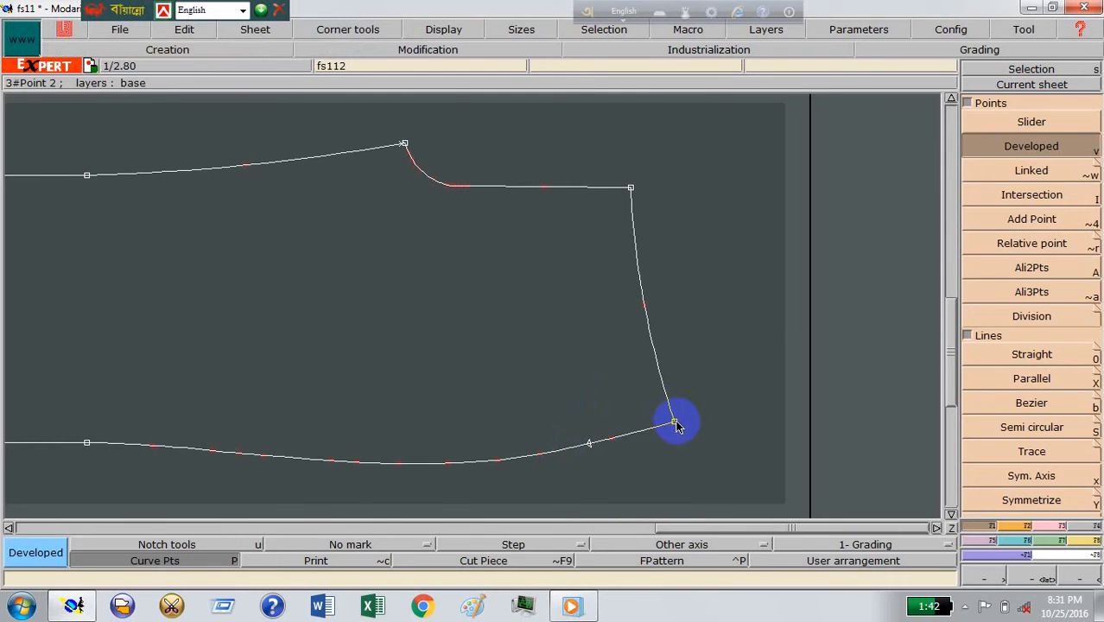
{"action": "left_click", "coordinate": [661, 347]}
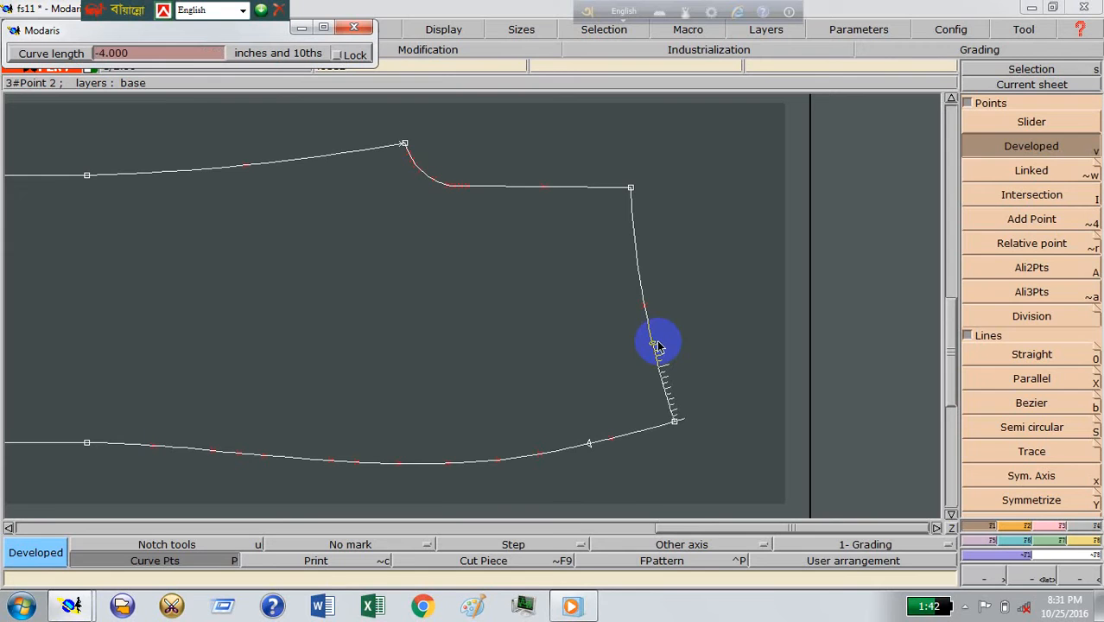
{"action": "left_click", "coordinate": [664, 311]}
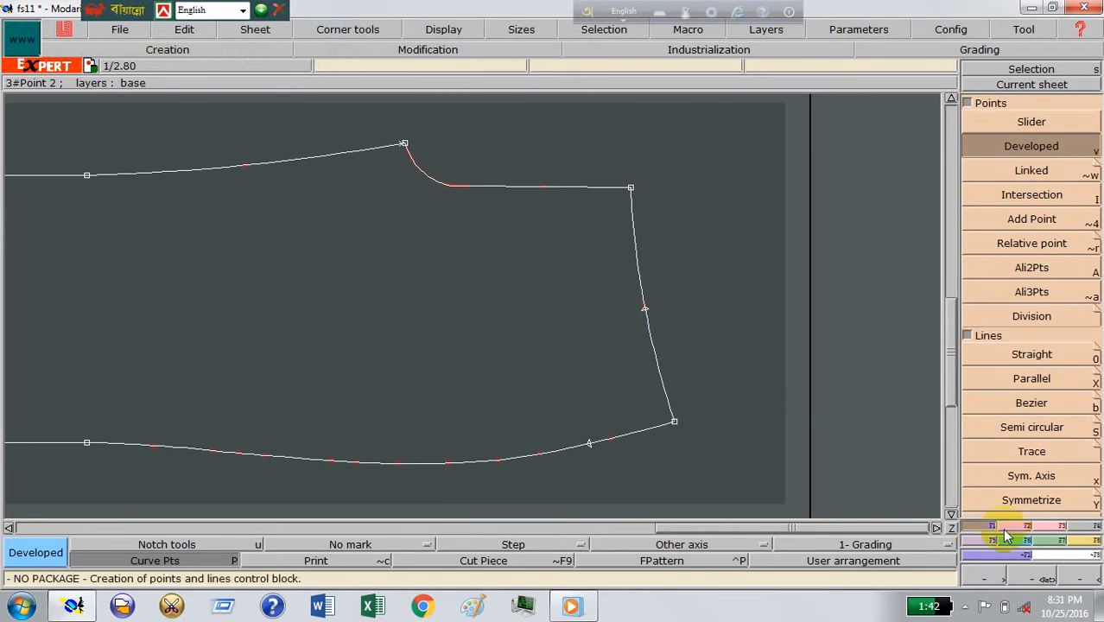
Step: Insert curve points at the two developed points on the waist line and the side seam
{"action": "left_click", "coordinate": [1056, 525]}
{"action": "left_click", "coordinate": [1031, 403]}
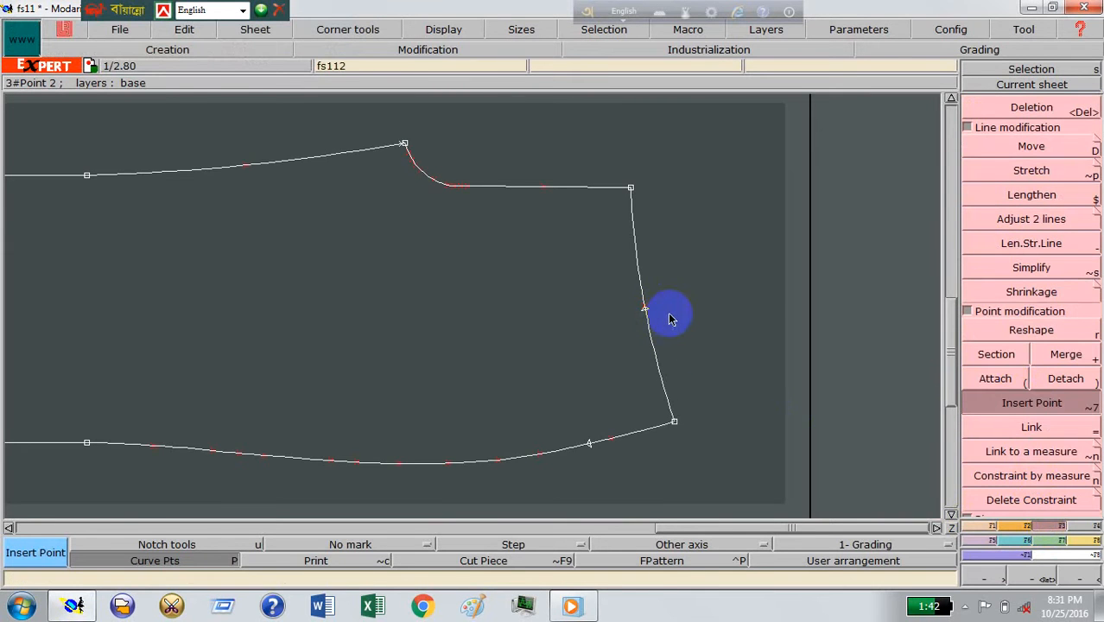
{"action": "left_click", "coordinate": [647, 311]}
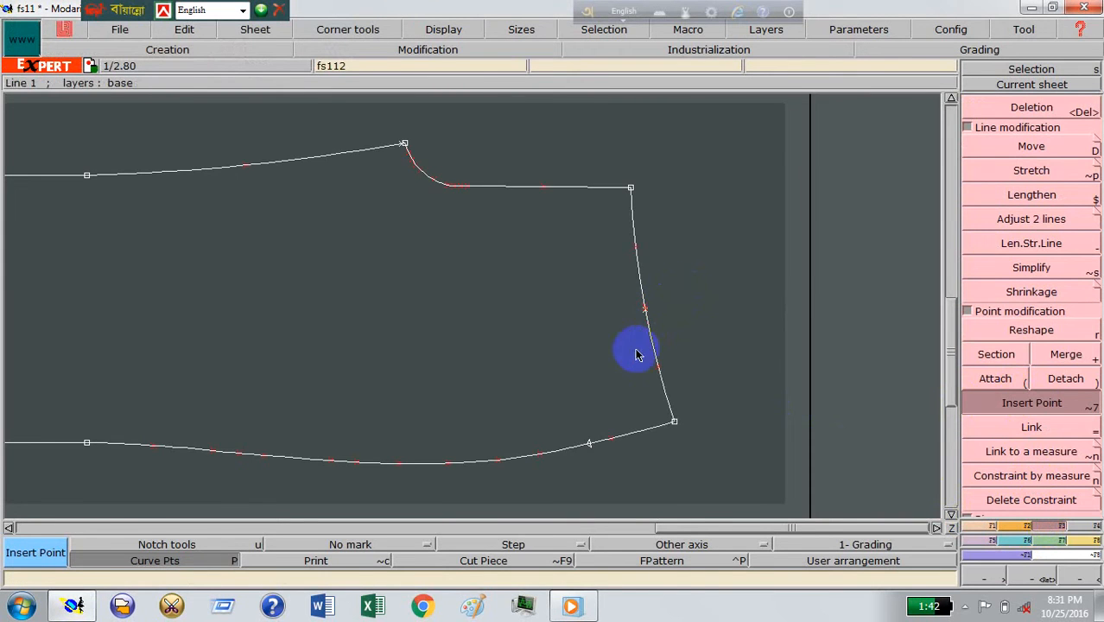
{"action": "left_click", "coordinate": [591, 445]}
Step: Draw the pocket opening with Arc arrow from the side seam point to the waist point, with an arrow of about 0.9 inches
{"action": "left_click", "coordinate": [980, 529]}
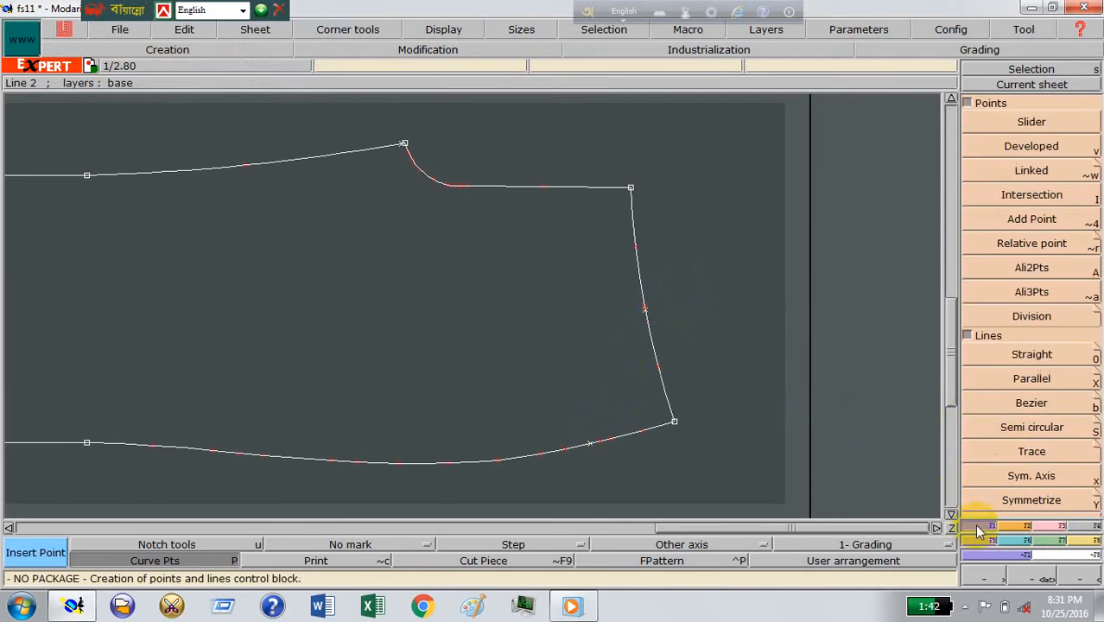
{"action": "left_click", "coordinate": [1026, 526]}
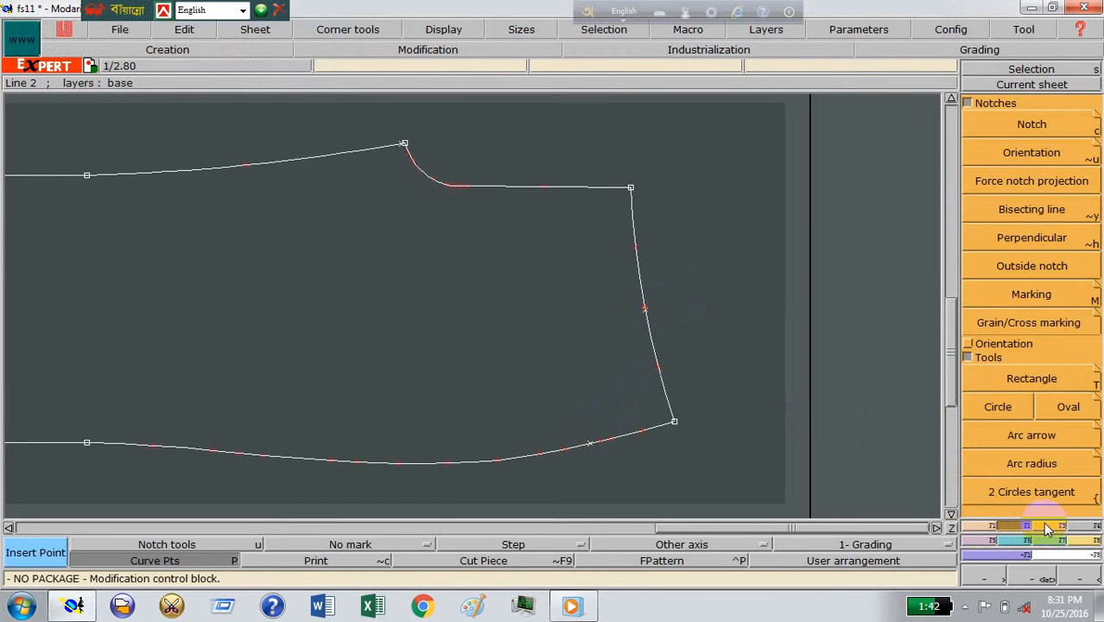
{"action": "left_click", "coordinate": [1019, 435]}
{"action": "left_click", "coordinate": [591, 446]}
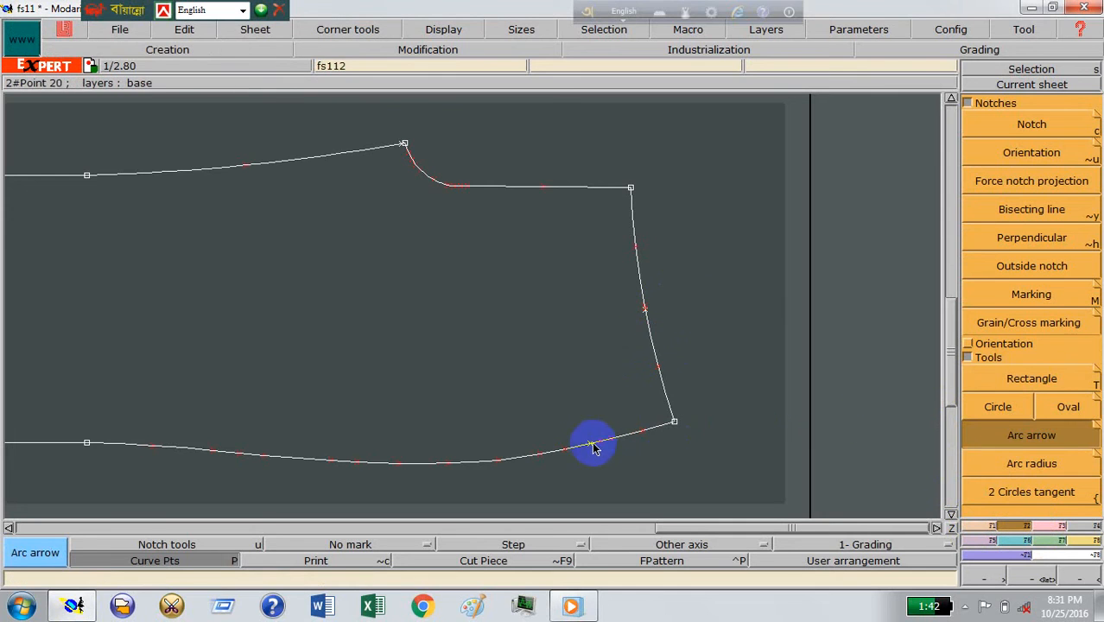
{"action": "left_click", "coordinate": [644, 311]}
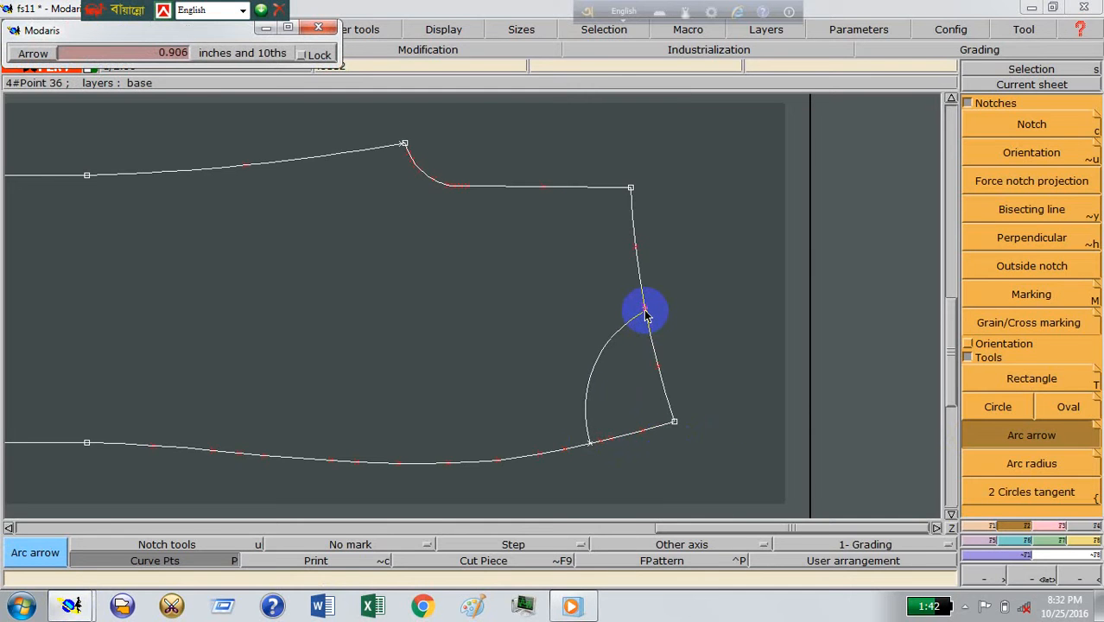
{"action": "left_click", "coordinate": [716, 270]}
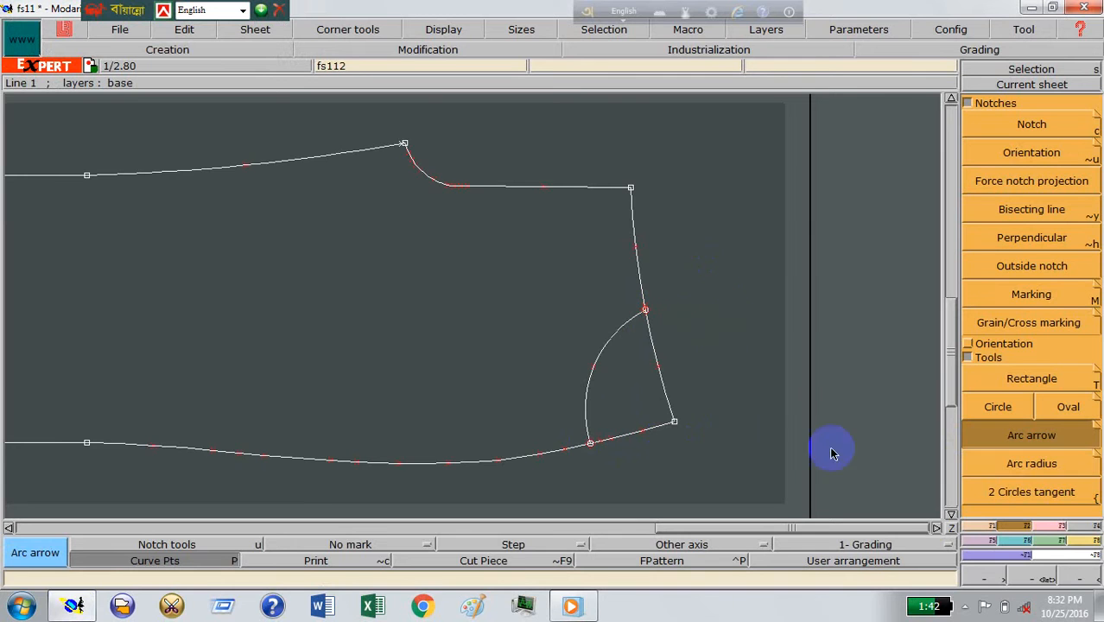
Step: Enable the Print reference display and add two curve points to the pocket arc, one on each side of its middle point
{"action": "left_click", "coordinate": [1032, 577]}
{"action": "left_click_drag", "start_coordinate": [484, 241], "coordinate": [691, 445]}
{"action": "left_click", "coordinate": [974, 525]}
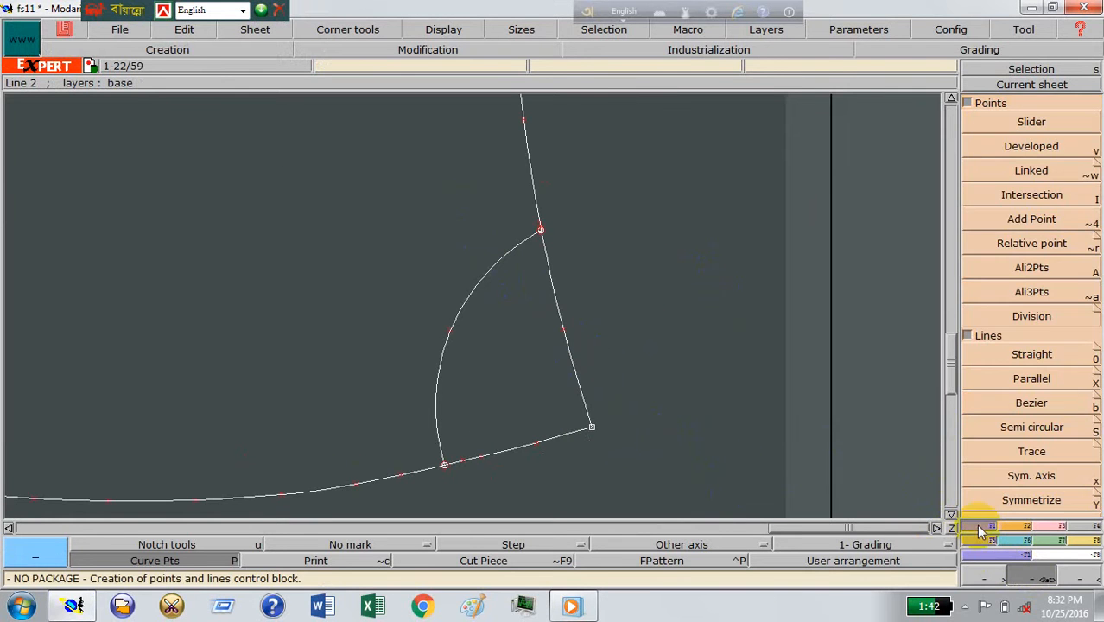
{"action": "left_click", "coordinate": [1019, 154]}
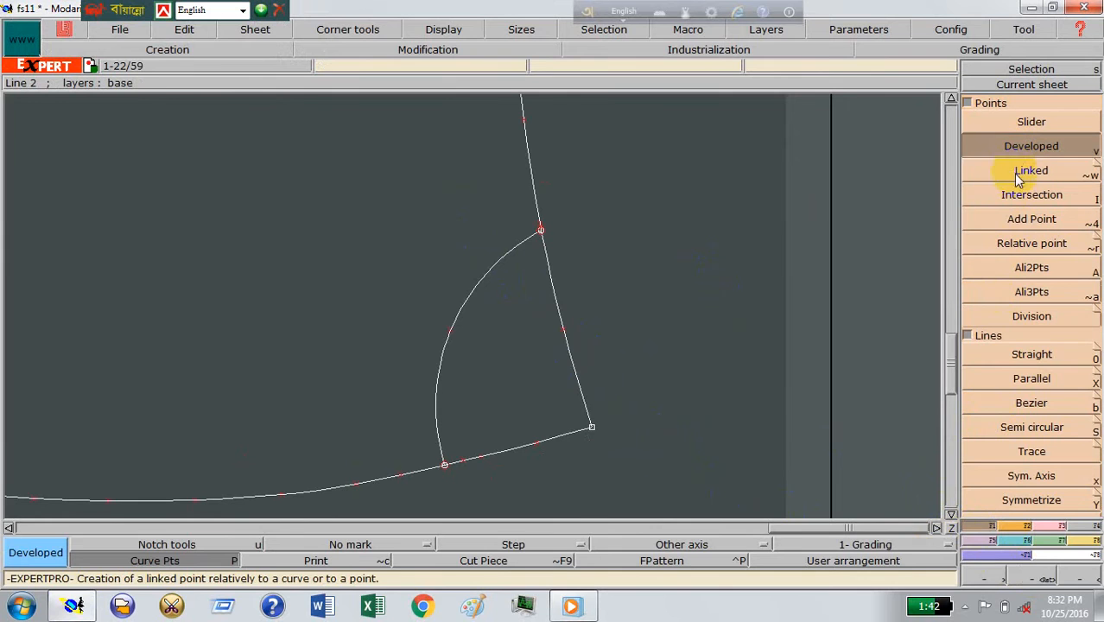
{"action": "left_click", "coordinate": [1031, 217]}
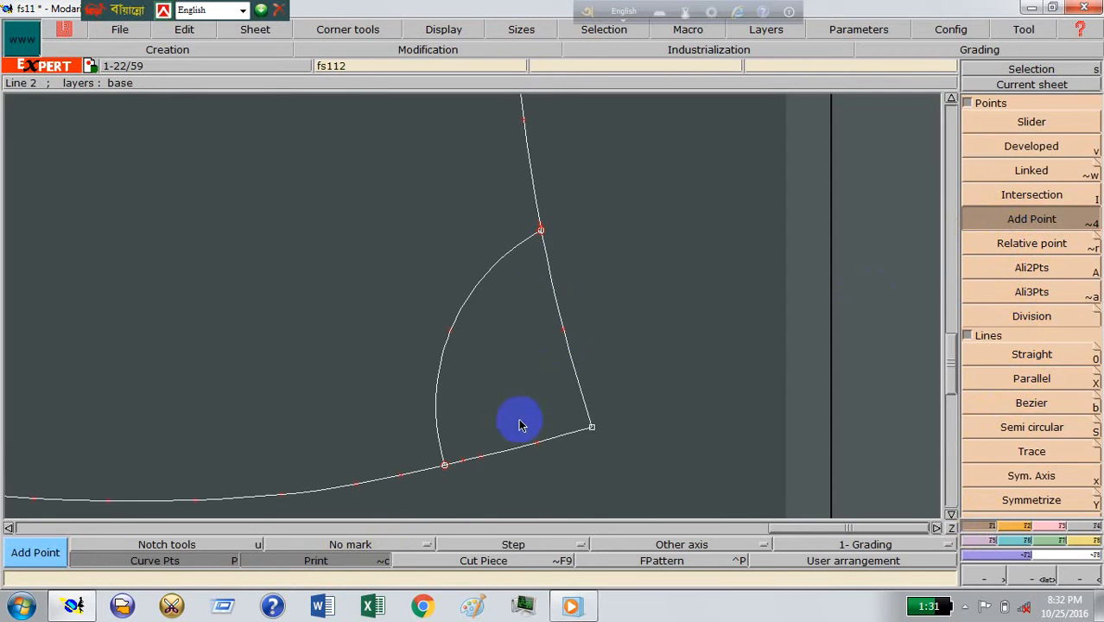
{"action": "left_click", "coordinate": [450, 330]}
{"action": "left_click", "coordinate": [453, 330]}
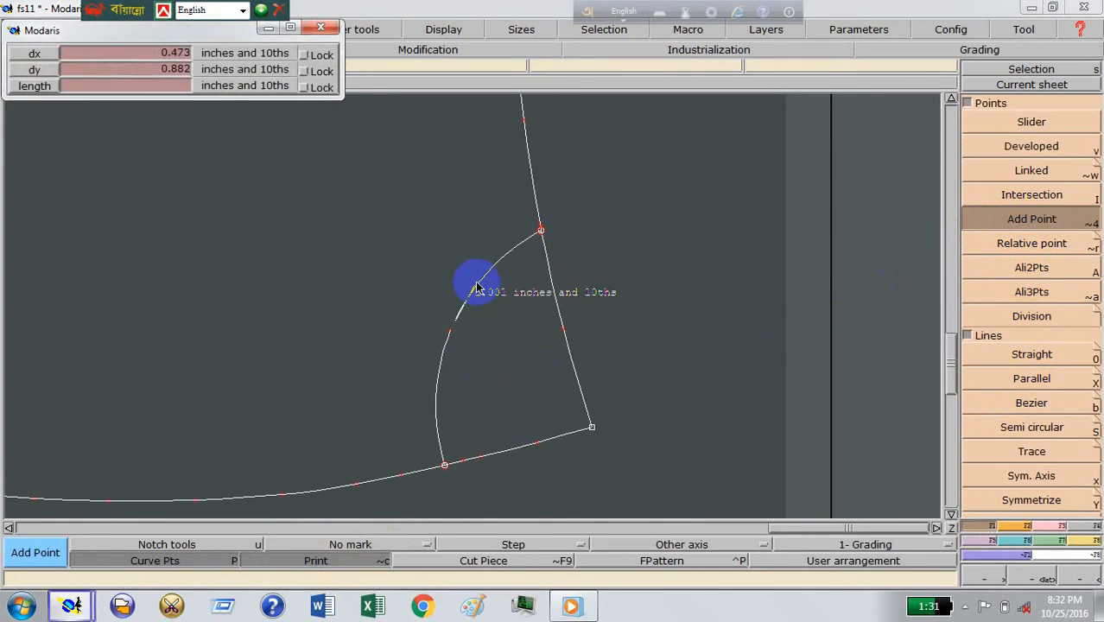
{"action": "left_click", "coordinate": [485, 277]}
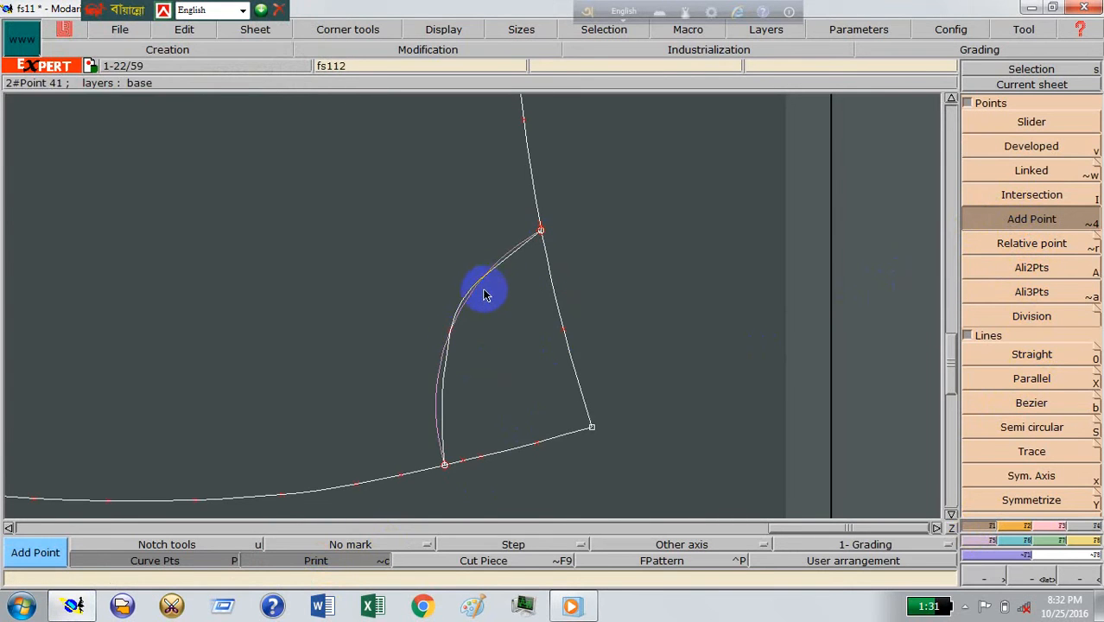
{"action": "left_click", "coordinate": [452, 334]}
{"action": "left_click", "coordinate": [445, 408]}
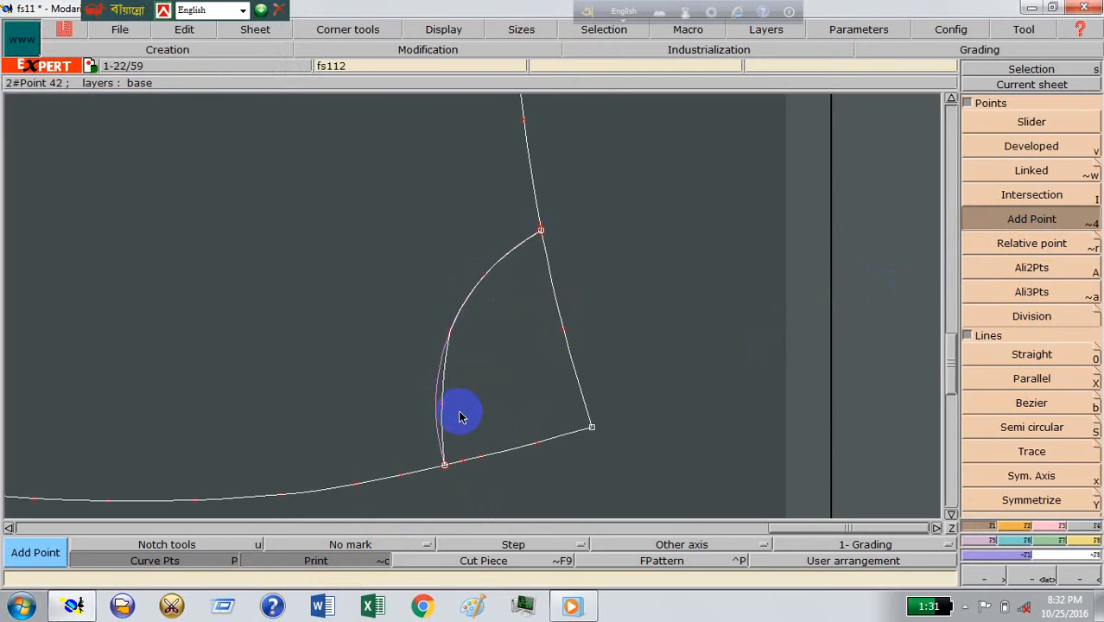
Step: Reshape the pocket arc into a fuller curve by moving its three intermediate points, and turn off the Print reference display
{"action": "key", "text": "r"}
{"action": "left_click", "coordinate": [443, 404]}
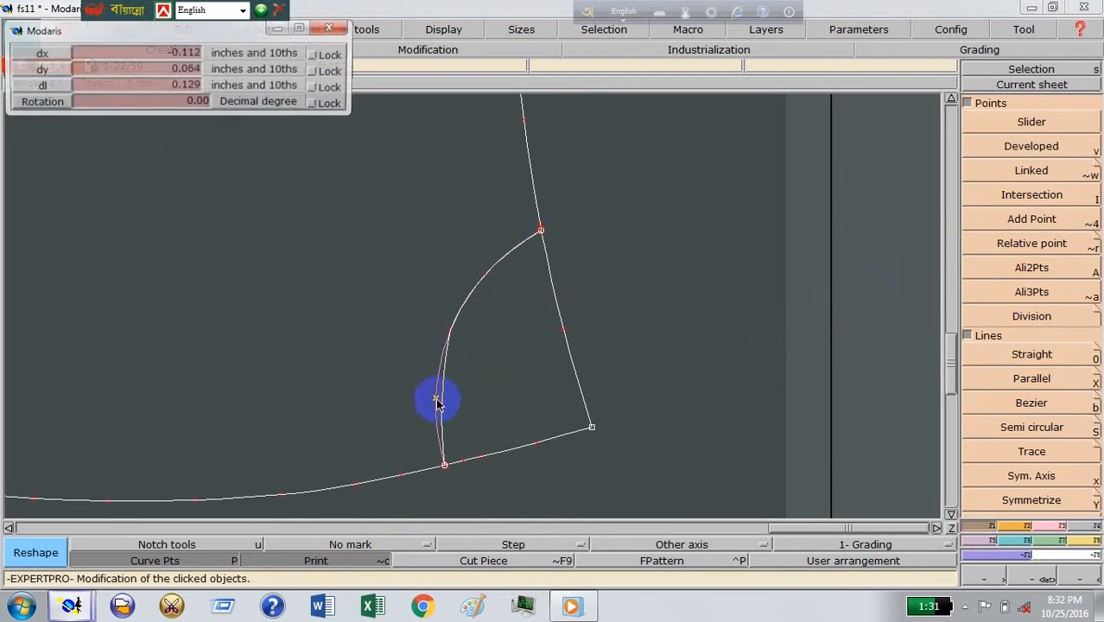
{"action": "left_click", "coordinate": [438, 401]}
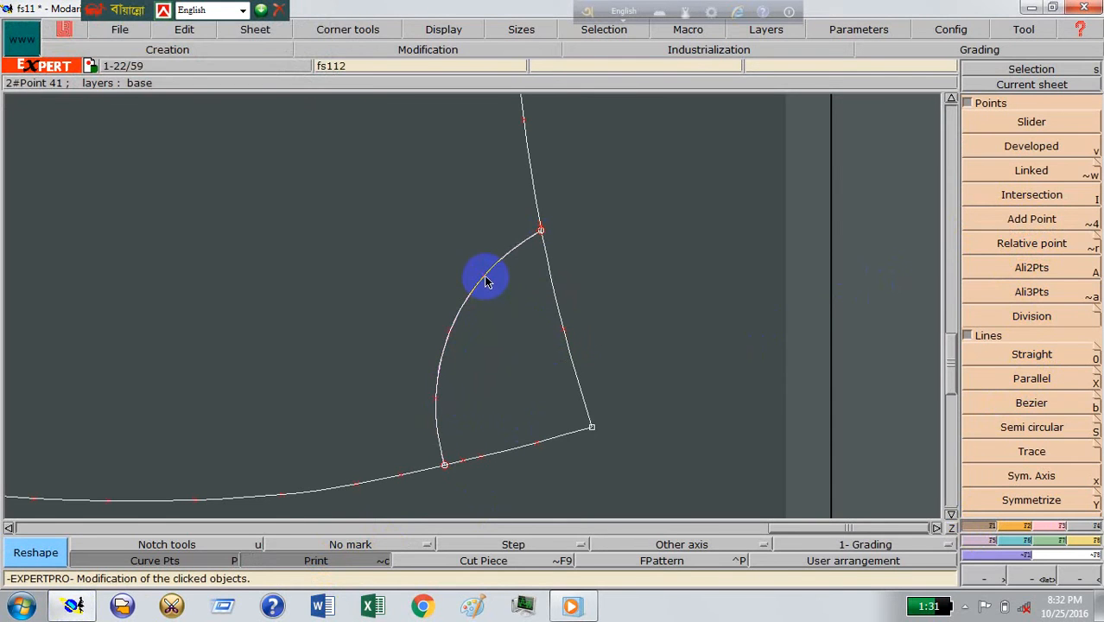
{"action": "left_click", "coordinate": [486, 281]}
{"action": "left_click", "coordinate": [454, 327]}
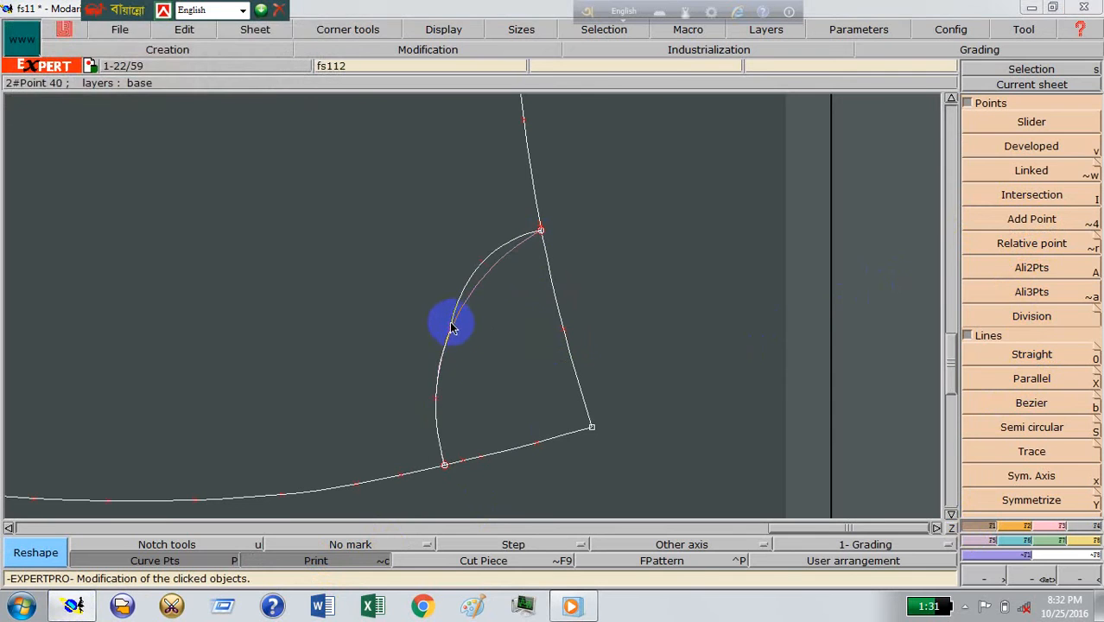
{"action": "left_click", "coordinate": [451, 324]}
{"action": "left_click", "coordinate": [445, 319]}
{"action": "left_click", "coordinate": [435, 393]}
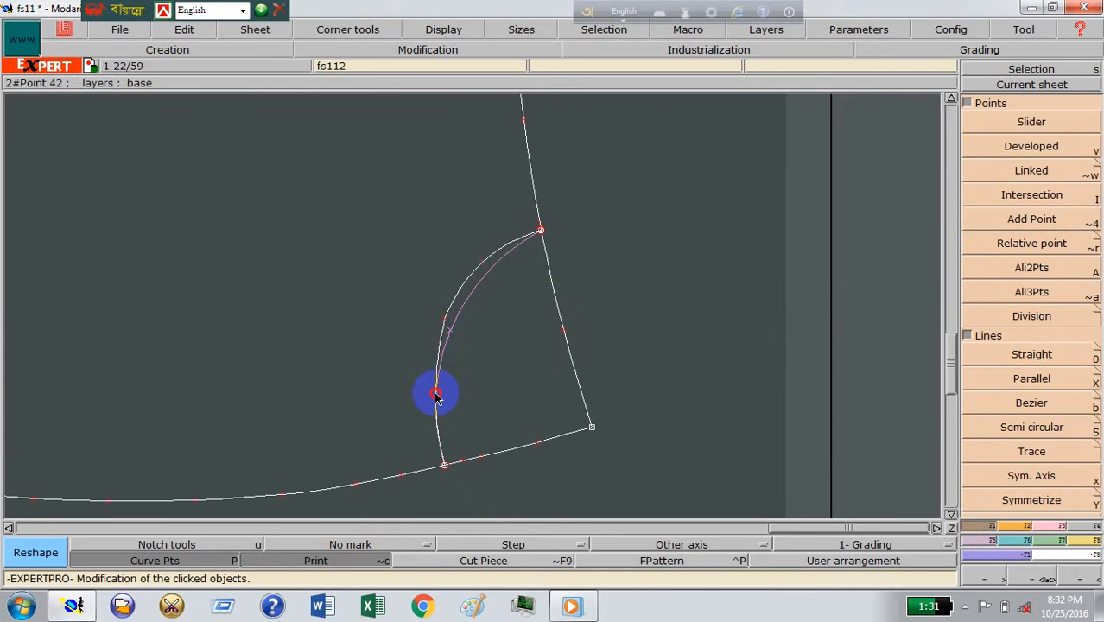
{"action": "left_click", "coordinate": [435, 393]}
{"action": "left_click", "coordinate": [434, 379]}
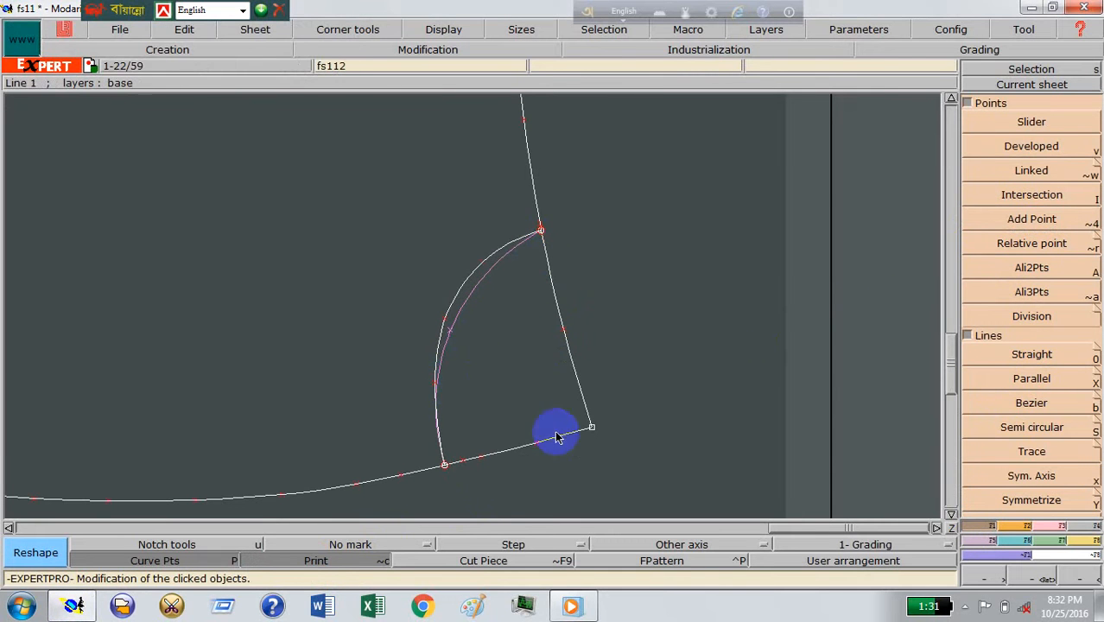
{"action": "left_click", "coordinate": [339, 563]}
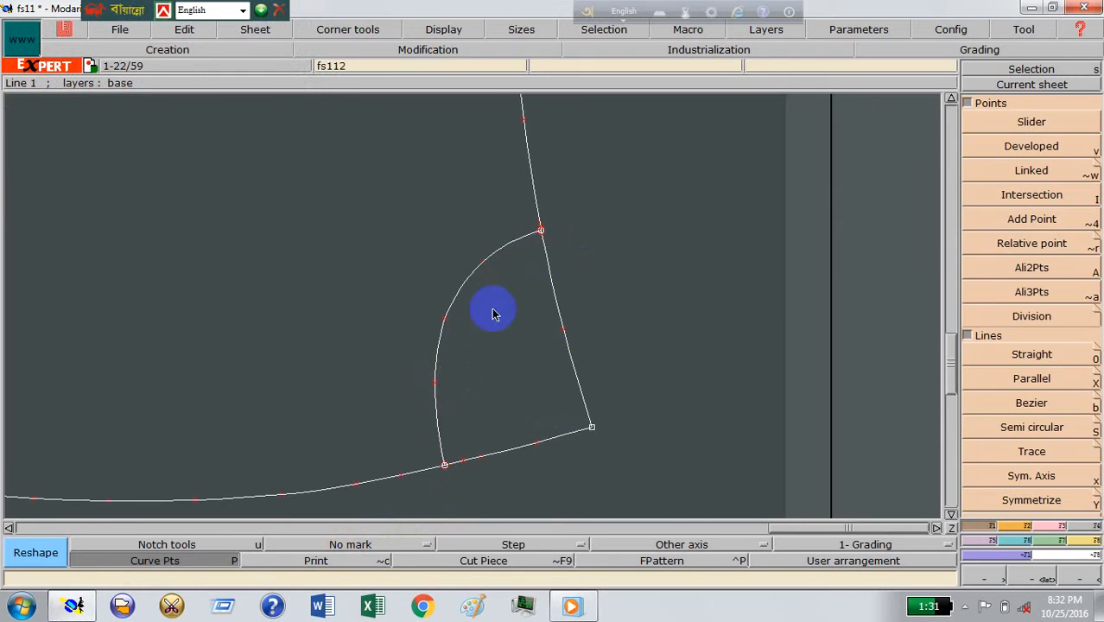
Step: Create a developed point on the front rise line, 6 inches from its waist corner
{"action": "left_click", "coordinate": [1002, 84]}
{"action": "left_click", "coordinate": [395, 299]}
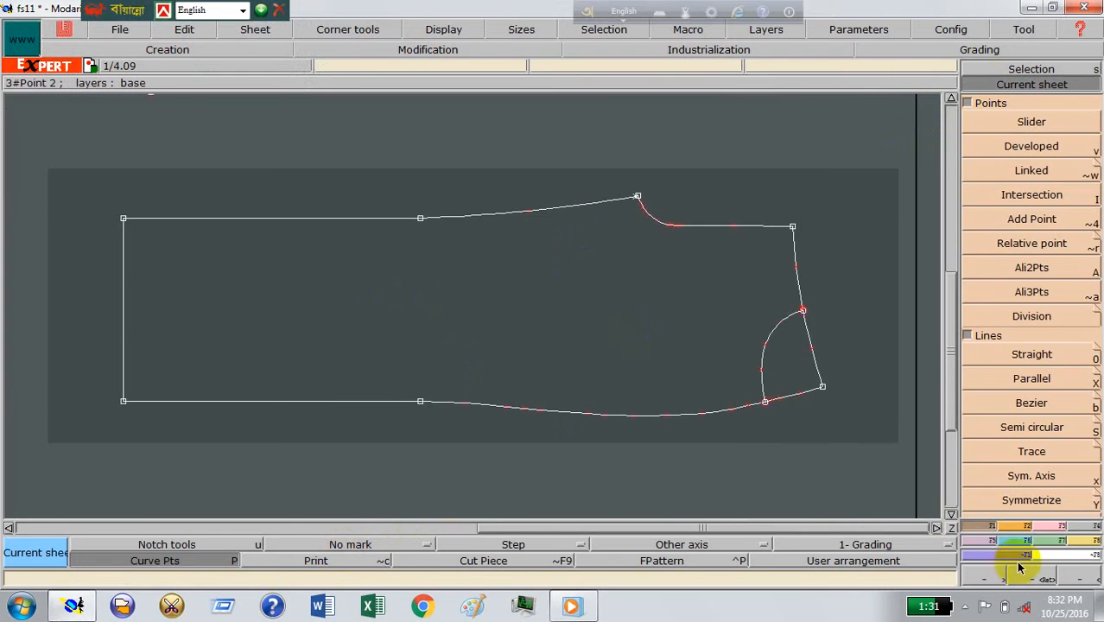
{"action": "left_click", "coordinate": [1019, 568]}
{"action": "left_click_drag", "start_coordinate": [537, 141], "coordinate": [857, 473]}
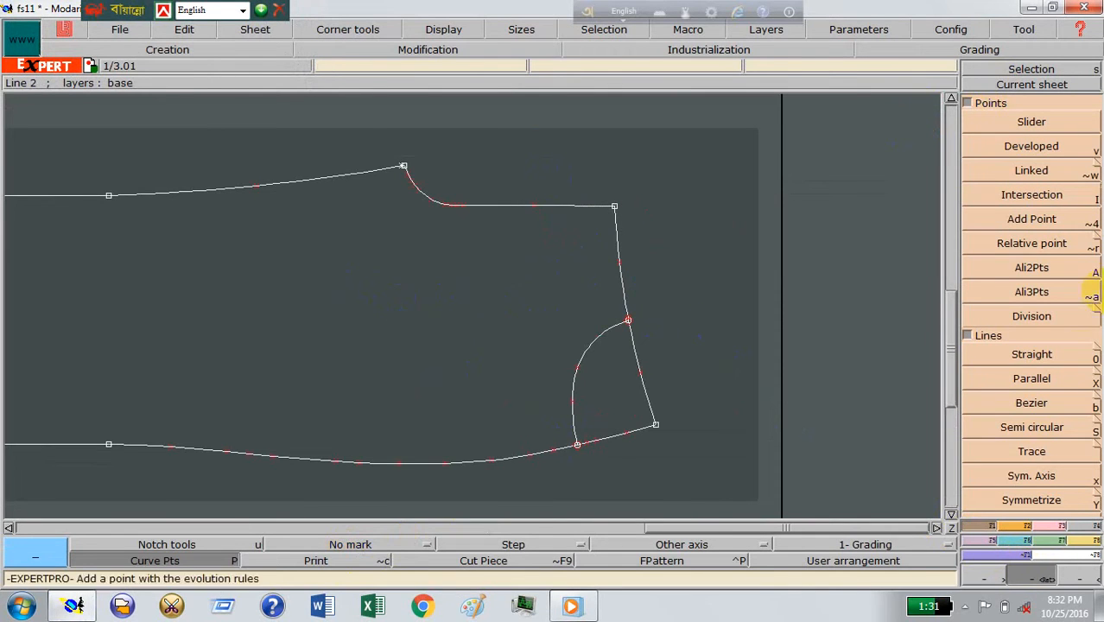
{"action": "left_click", "coordinate": [1021, 146]}
{"action": "left_click", "coordinate": [612, 204]}
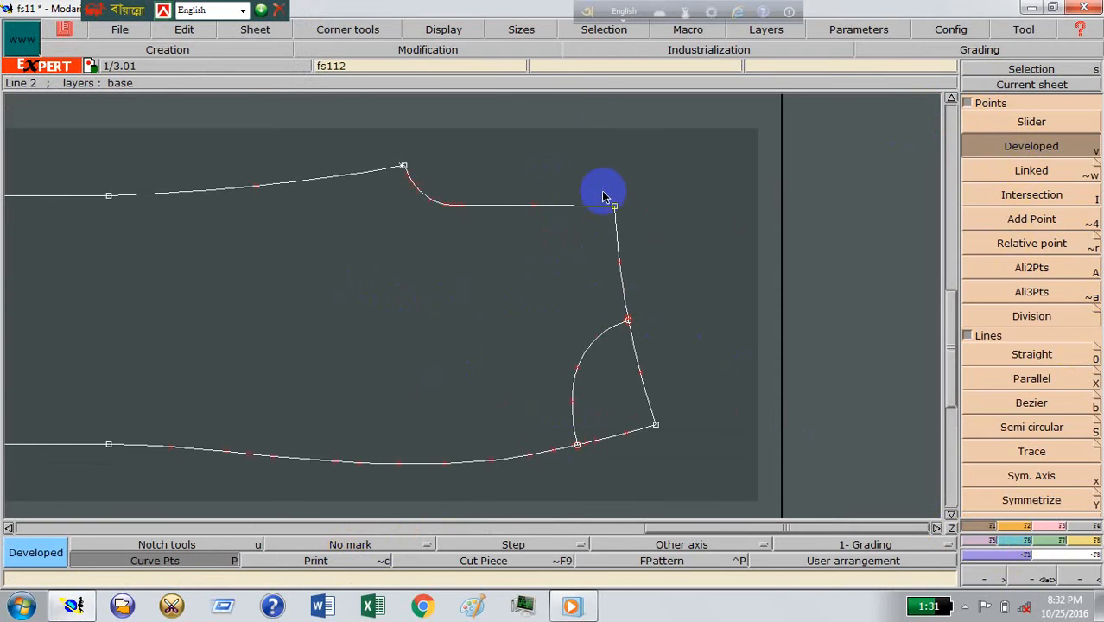
{"action": "left_click", "coordinate": [518, 222]}
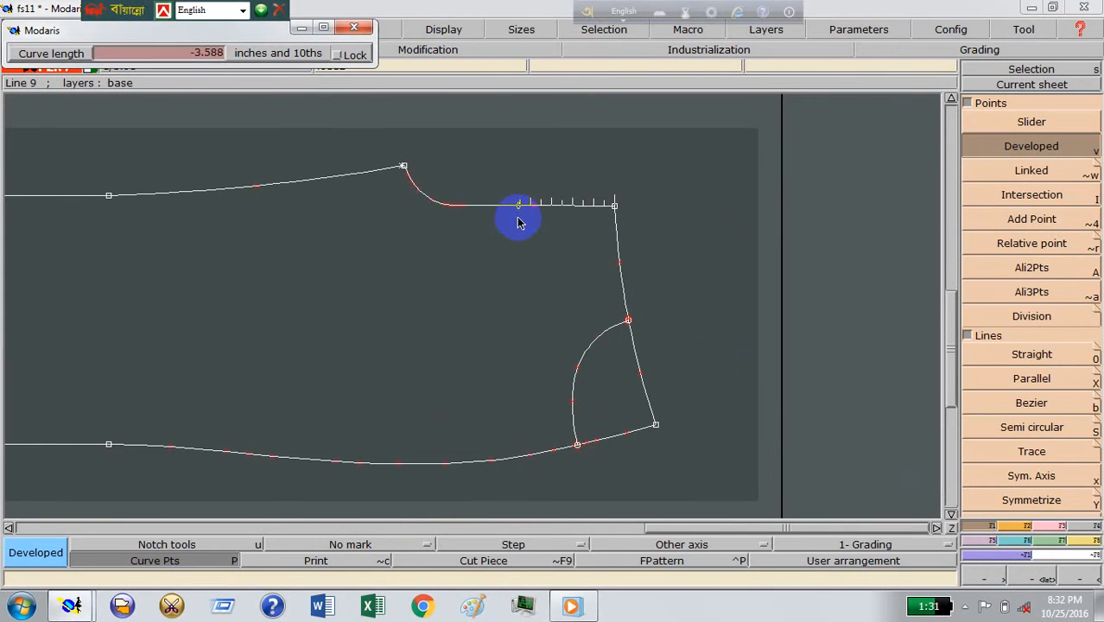
{"action": "key", "text": "Down"}
{"action": "left_click", "coordinate": [520, 227]}
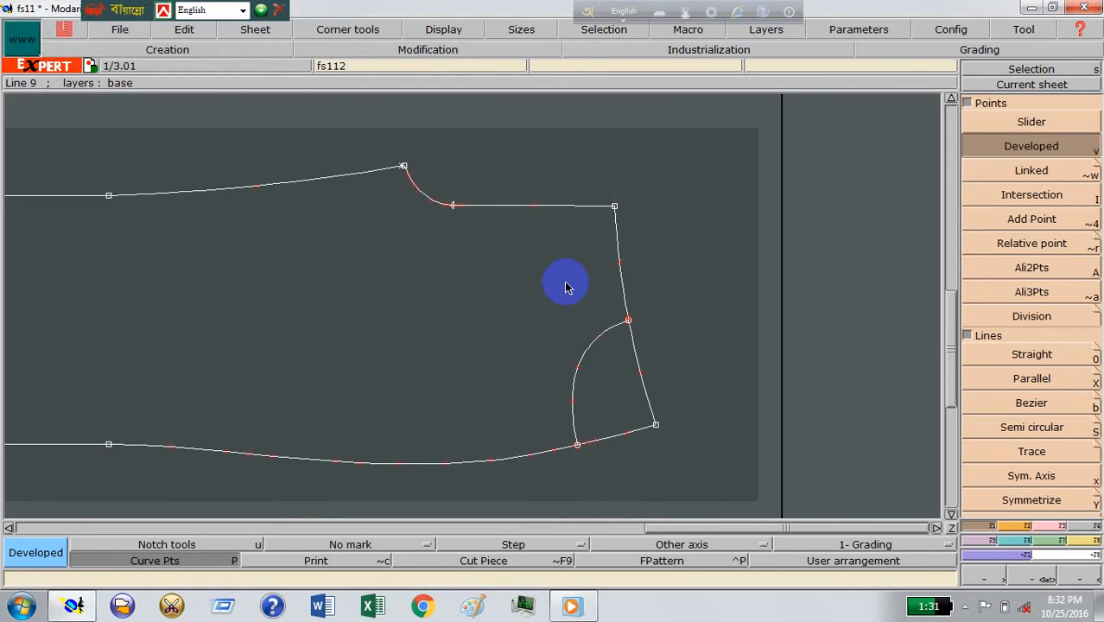
Step: Insert a curve point at the developed point on the front rise line
{"action": "left_click", "coordinate": [1061, 527]}
{"action": "left_click", "coordinate": [980, 402]}
{"action": "left_click", "coordinate": [474, 217]}
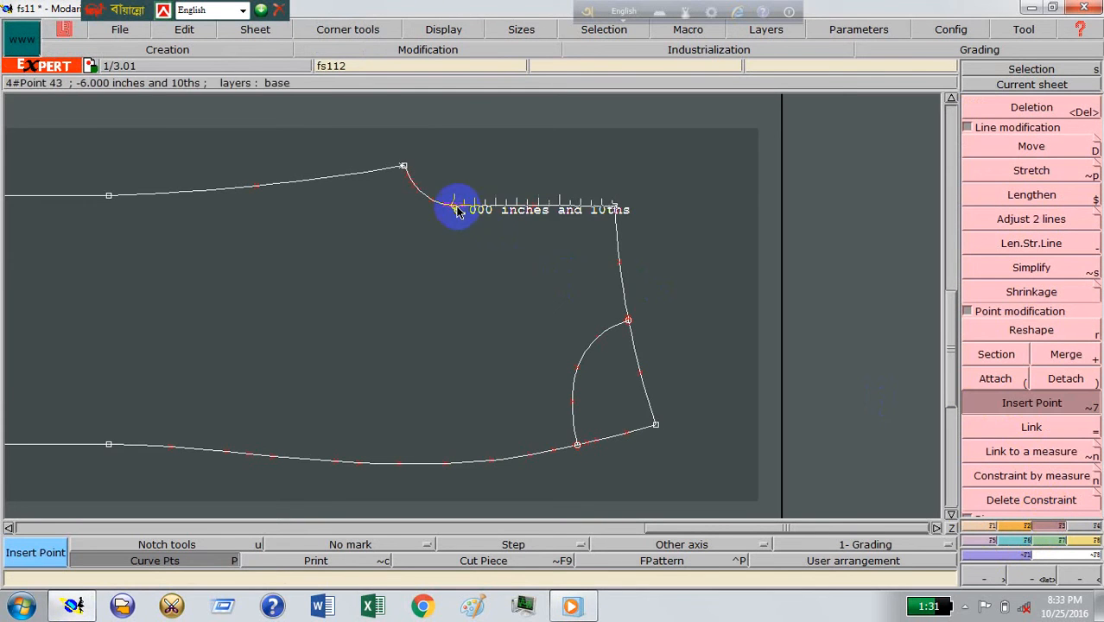
{"action": "left_click", "coordinate": [455, 205]}
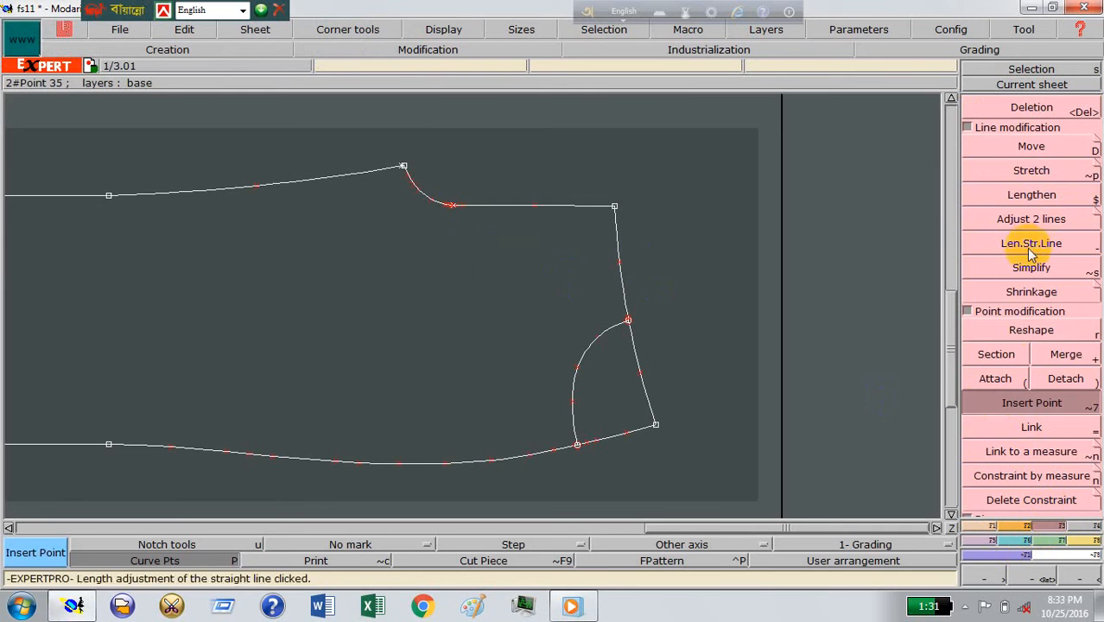
Step: Create a parallel of the front rise line on the inner side of the pattern piece for the fly
{"action": "left_click", "coordinate": [985, 526]}
{"action": "left_click", "coordinate": [1032, 379]}
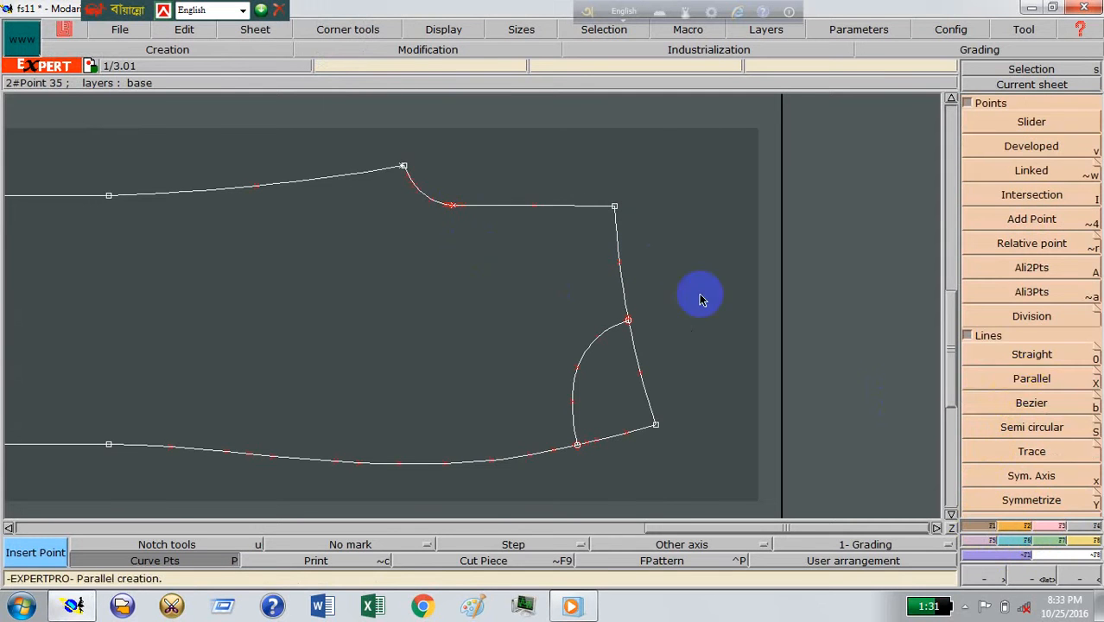
{"action": "left_click", "coordinate": [575, 213]}
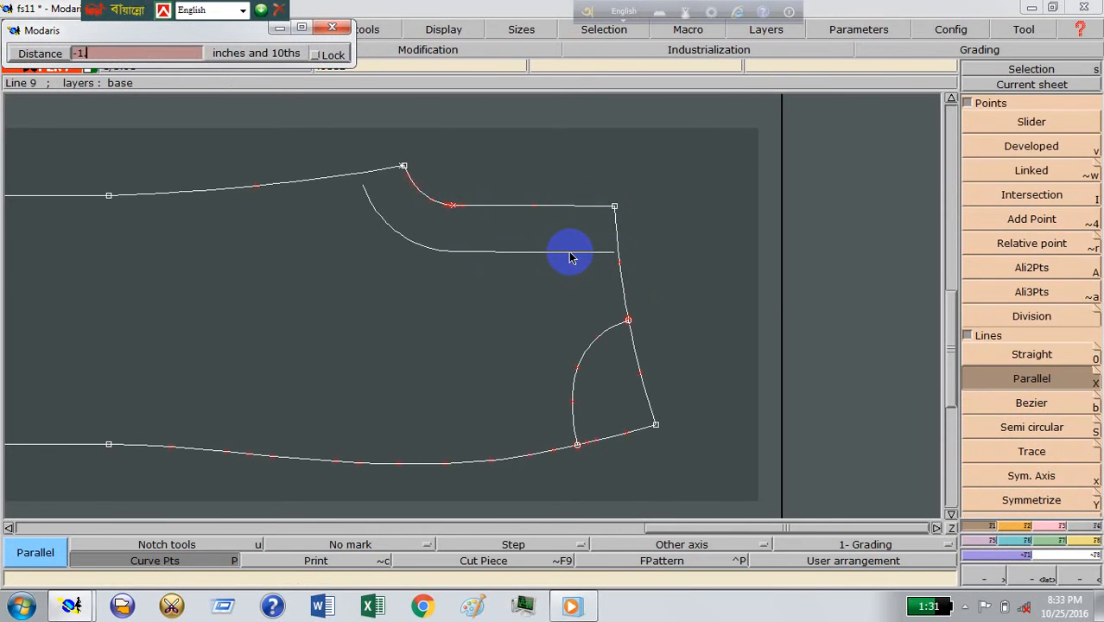
{"action": "key", "text": "Return"}
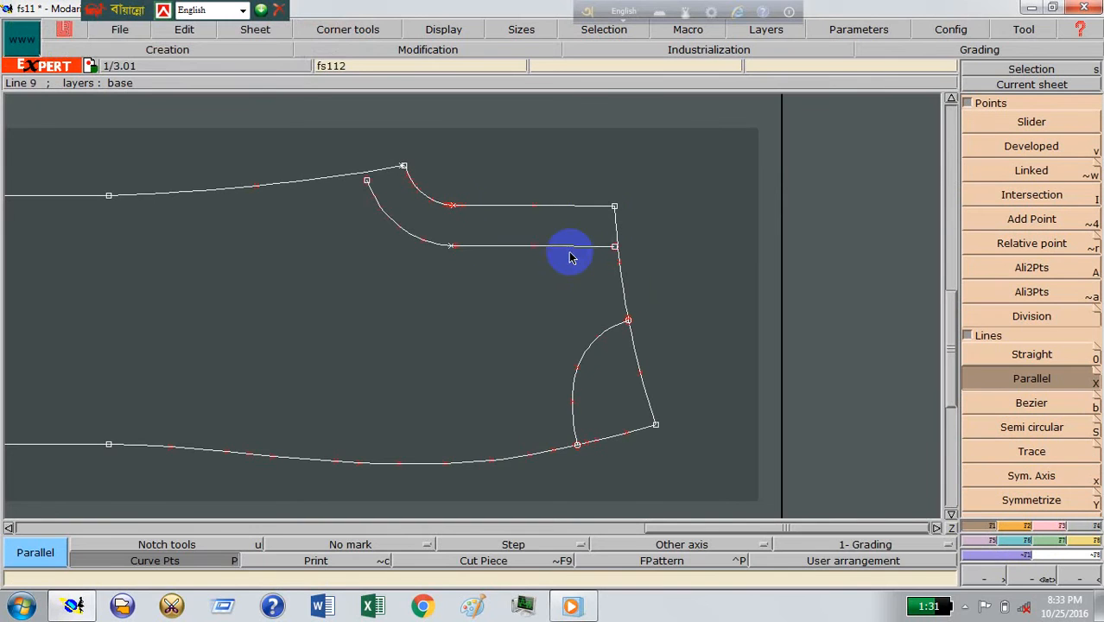
{"action": "left_click", "coordinate": [1035, 581]}
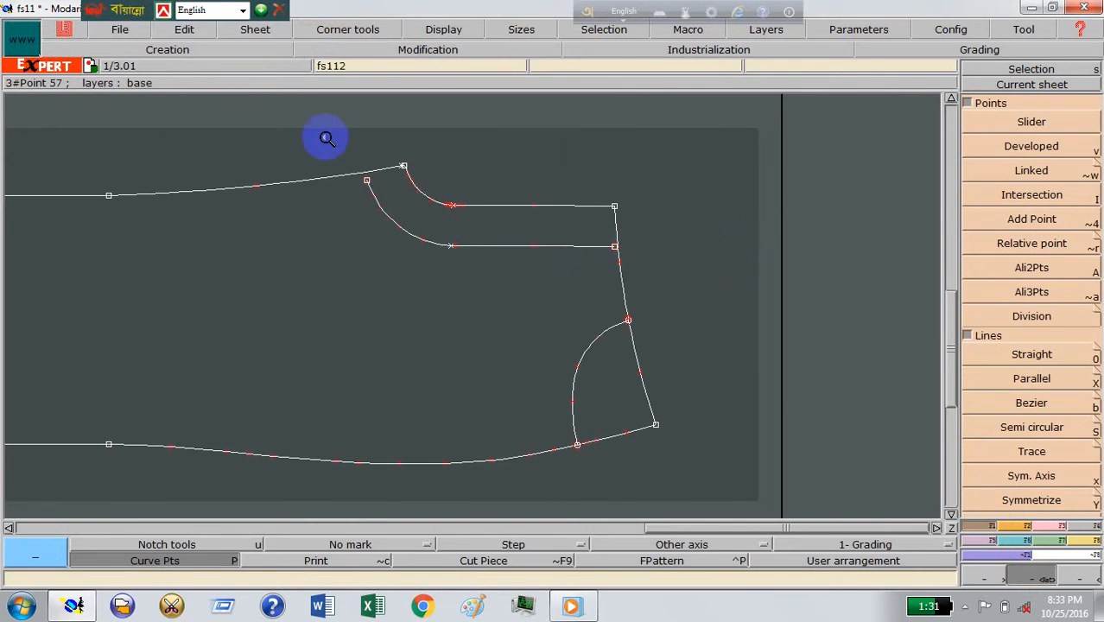
Step: Turn on the Print reference display and delete the parallel fly line, leaving its printed trace as a guide
{"action": "left_click_drag", "start_coordinate": [296, 115], "coordinate": [711, 314]}
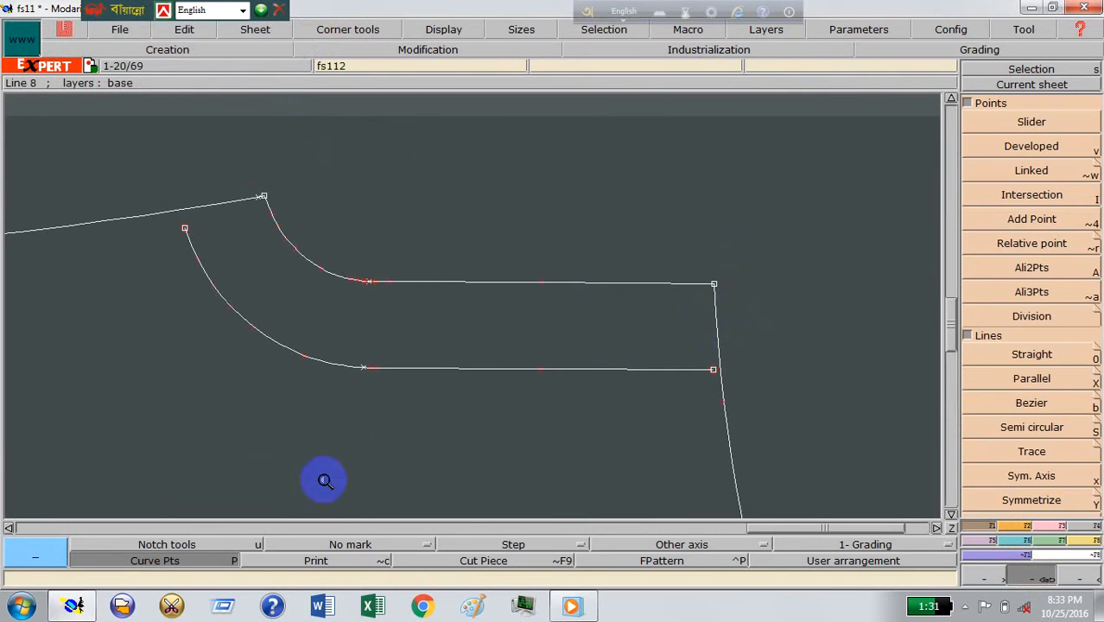
{"action": "left_click", "coordinate": [345, 544]}
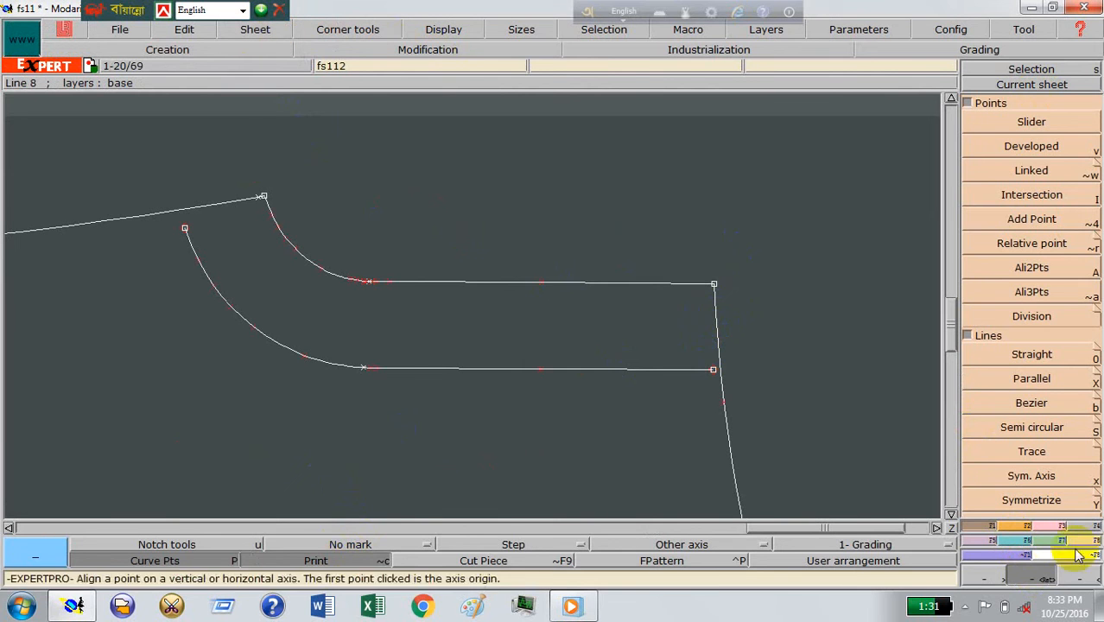
{"action": "left_click", "coordinate": [1061, 525]}
{"action": "left_click", "coordinate": [1041, 105]}
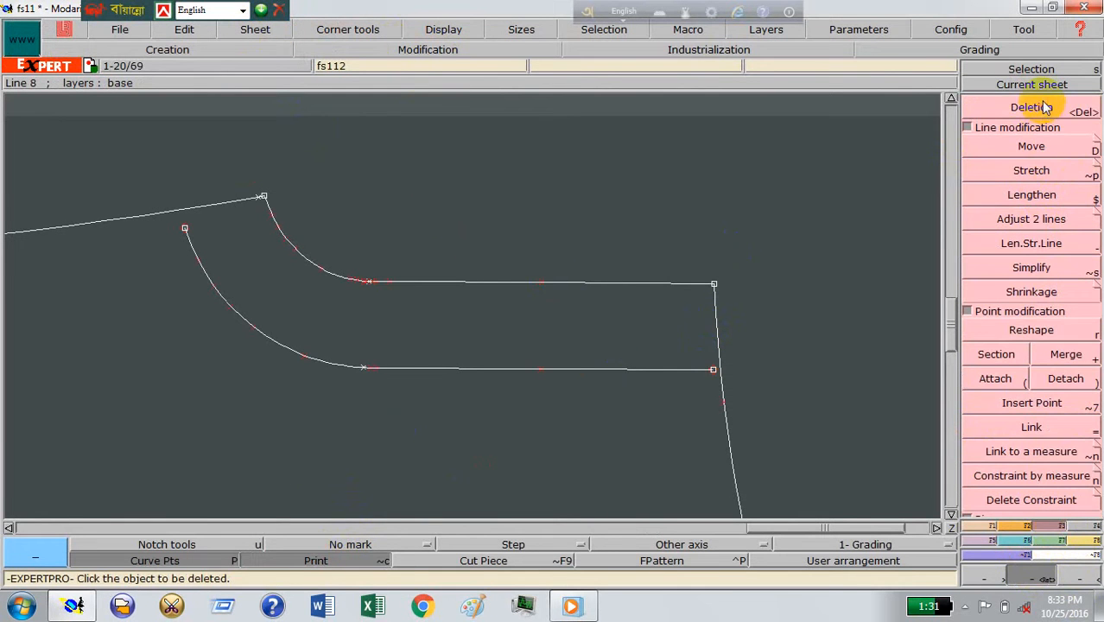
{"action": "left_click", "coordinate": [445, 373]}
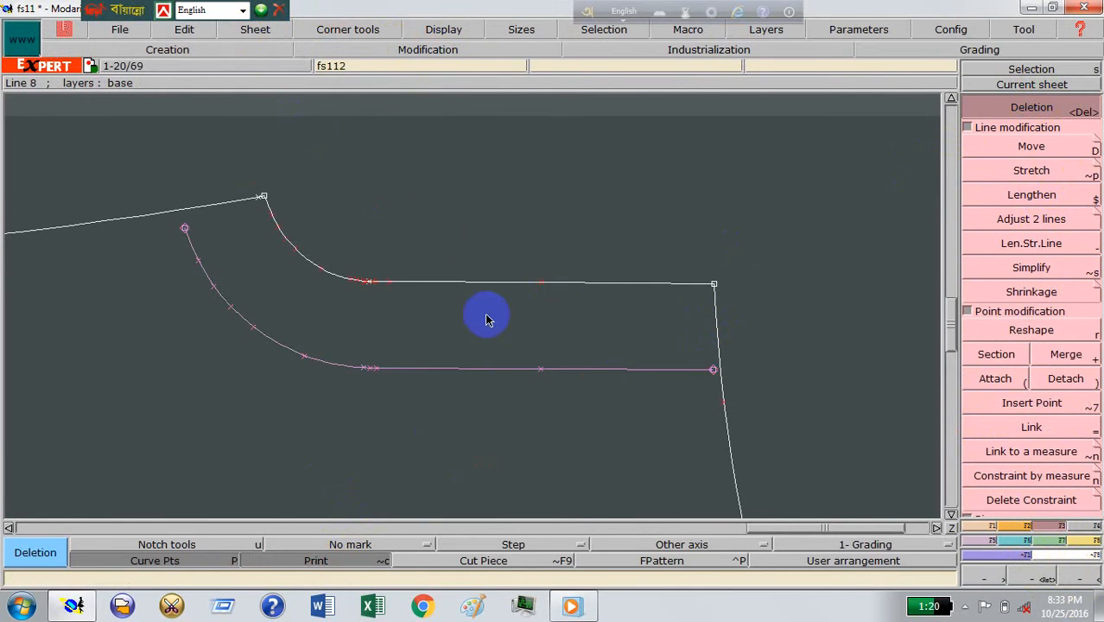
Step: Draw a Bezier fly curve about 8.2 inches long from the inserted rise point, along the parallel's trace and past the waist line
{"action": "left_click", "coordinate": [992, 533]}
{"action": "left_click", "coordinate": [1029, 403]}
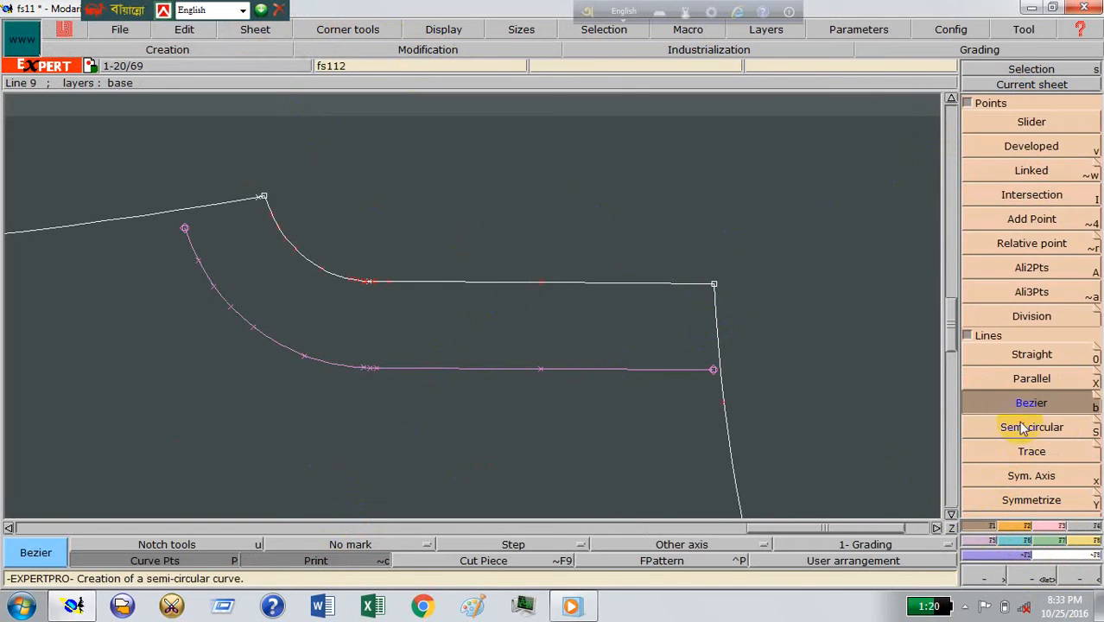
{"action": "left_click", "coordinate": [370, 286]}
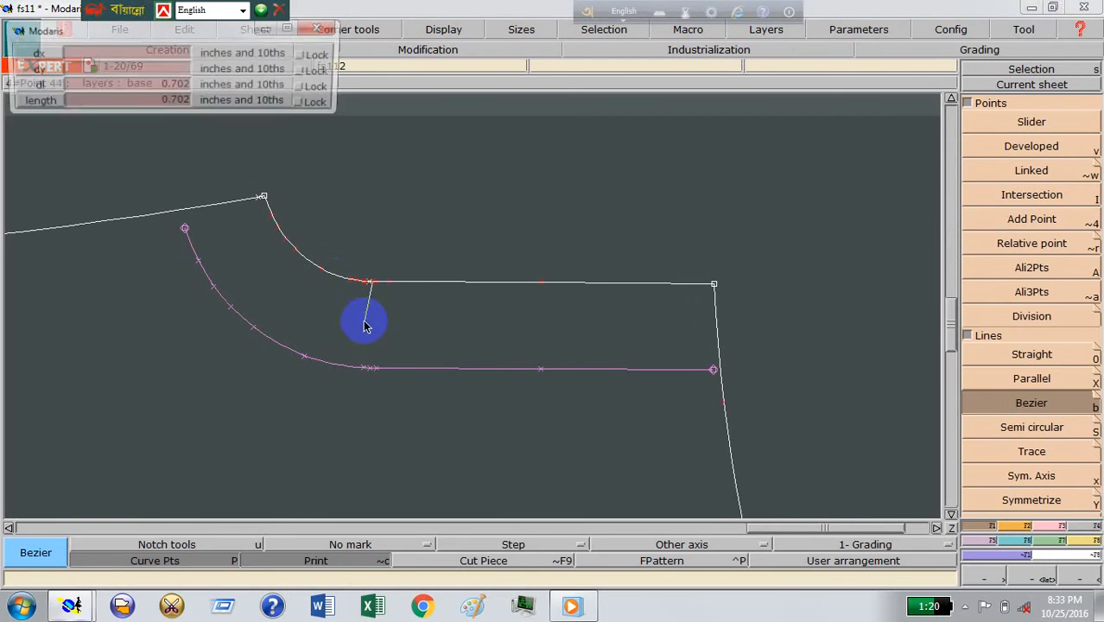
{"action": "left_click", "coordinate": [369, 320]}
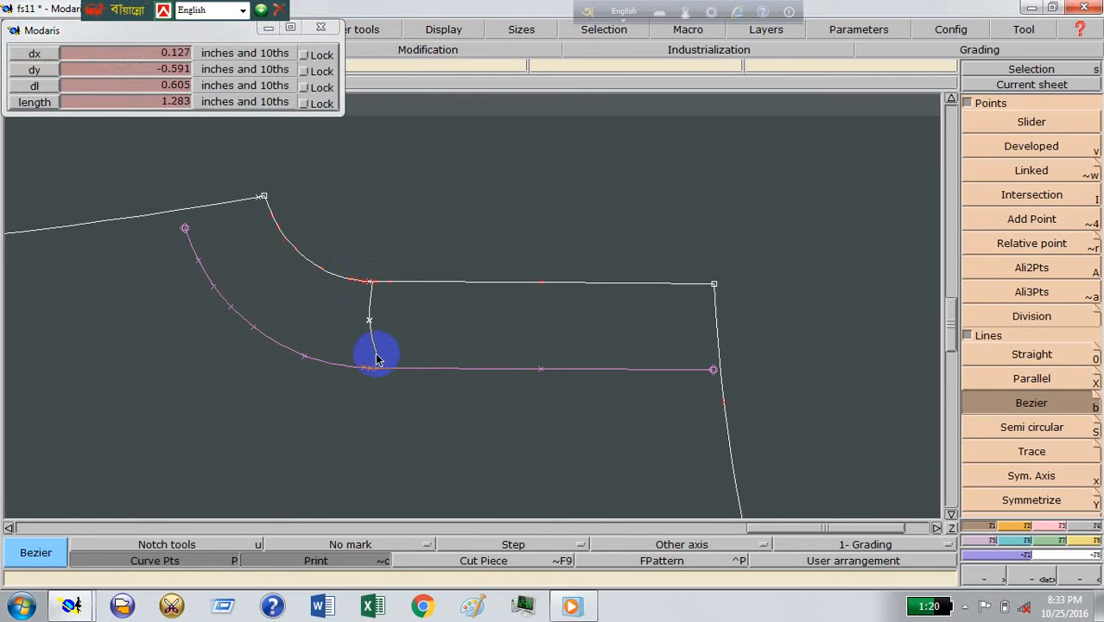
{"action": "left_click", "coordinate": [384, 354]}
{"action": "left_click", "coordinate": [438, 370]}
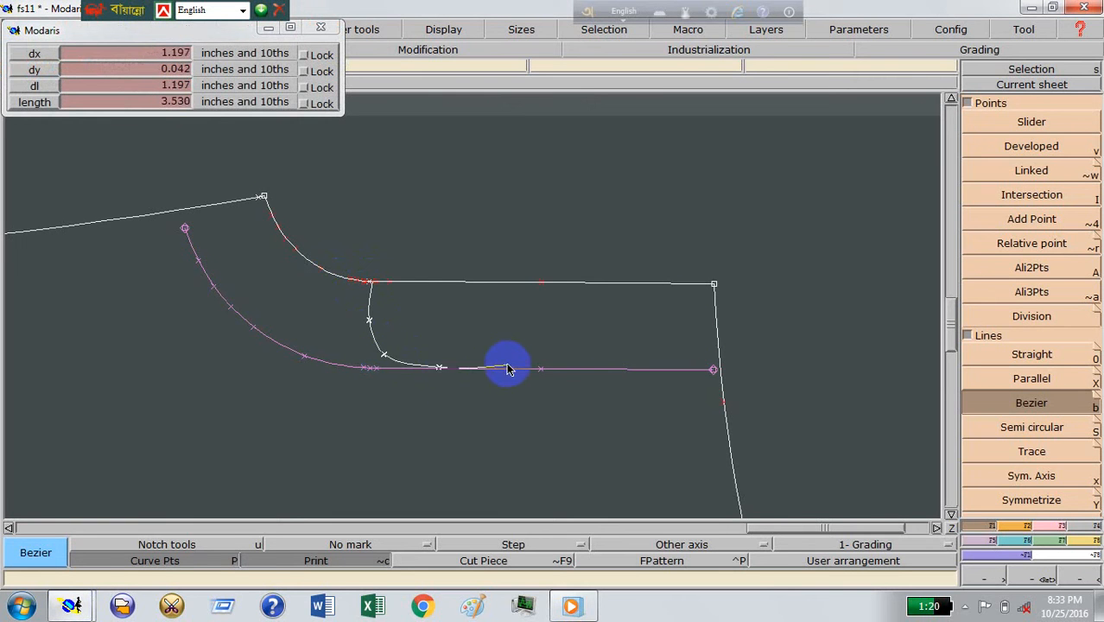
{"action": "left_click", "coordinate": [518, 368]}
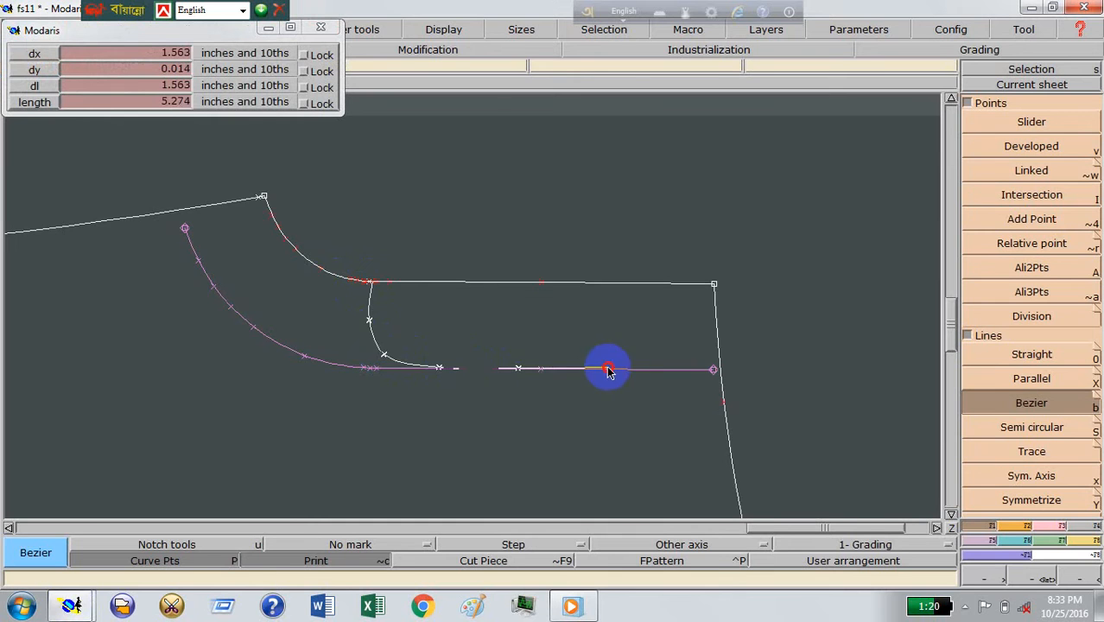
{"action": "left_click", "coordinate": [607, 370]}
{"action": "left_click", "coordinate": [777, 371]}
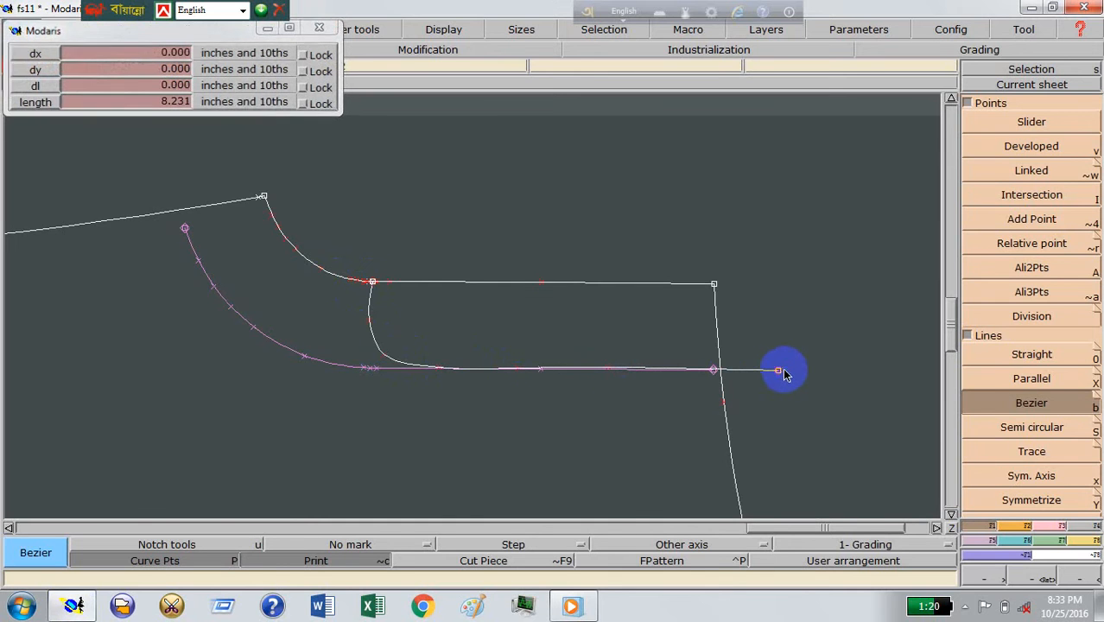
Step: Reshape the rounded bottom corner of the fly curve by moving its two curve points slightly inward
{"action": "left_click", "coordinate": [1043, 579]}
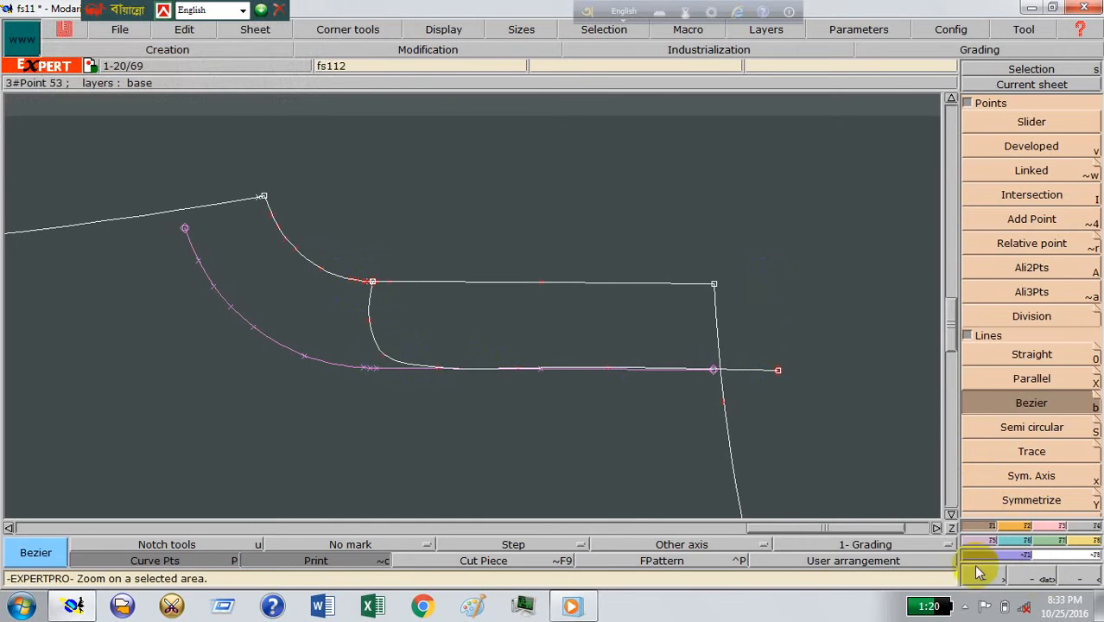
{"action": "left_click_drag", "start_coordinate": [335, 231], "coordinate": [845, 407]}
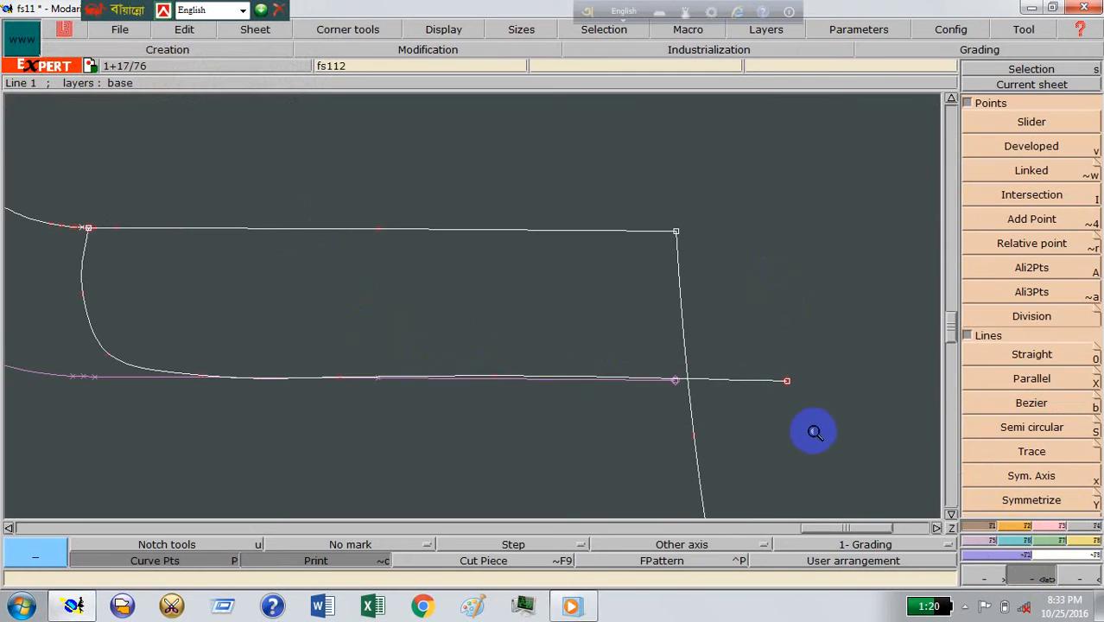
{"action": "key", "text": "r"}
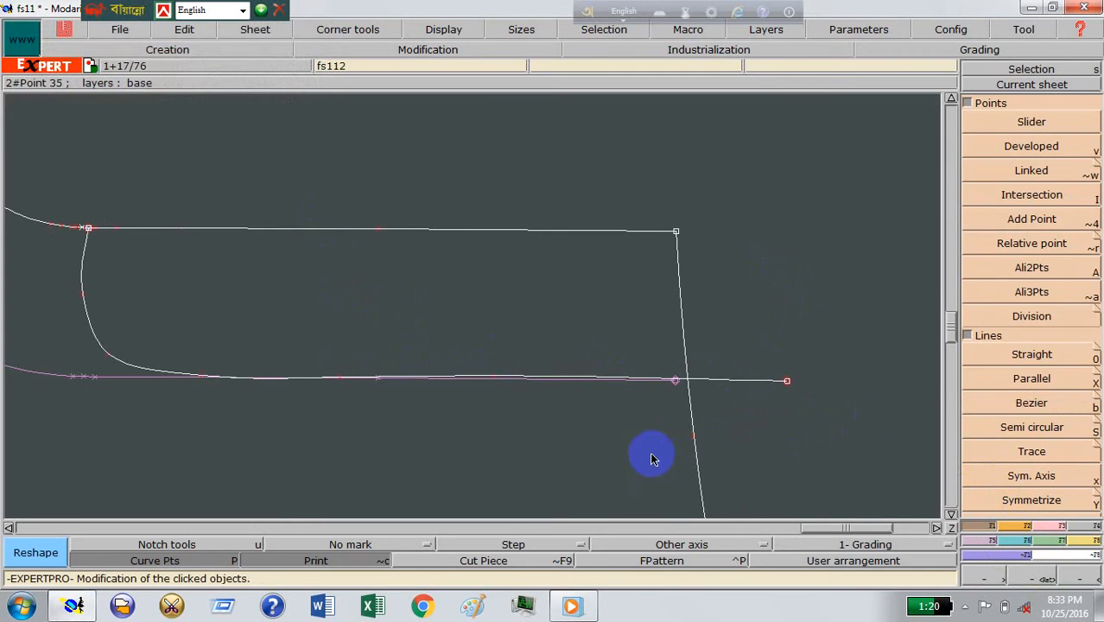
{"action": "left_click", "coordinate": [110, 355]}
{"action": "left_click", "coordinate": [124, 350]}
{"action": "left_click", "coordinate": [83, 299]}
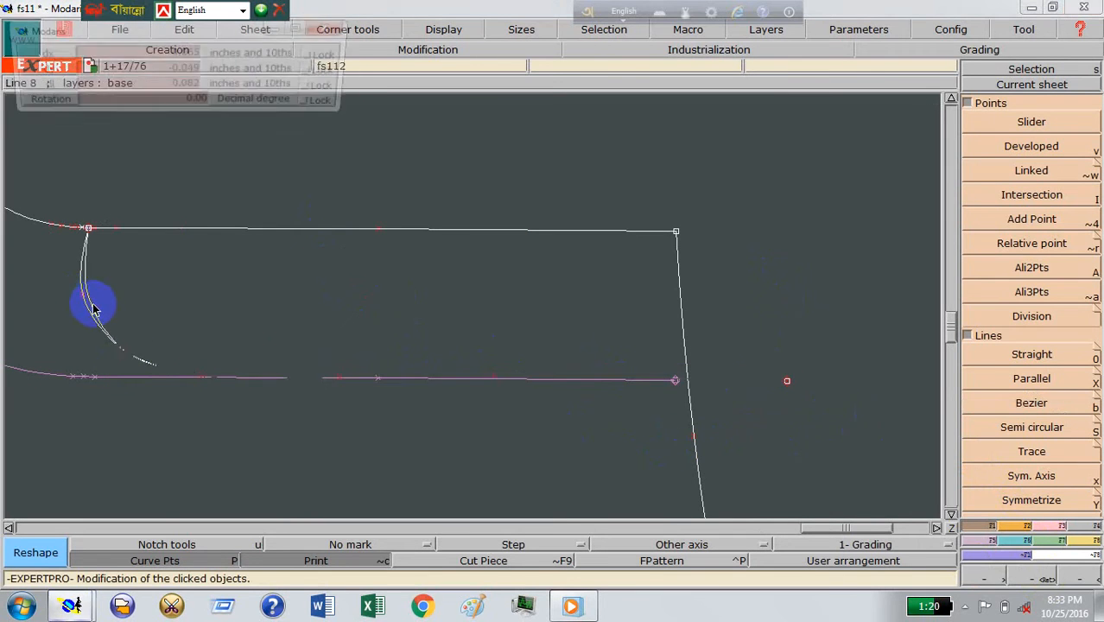
{"action": "left_click", "coordinate": [93, 303]}
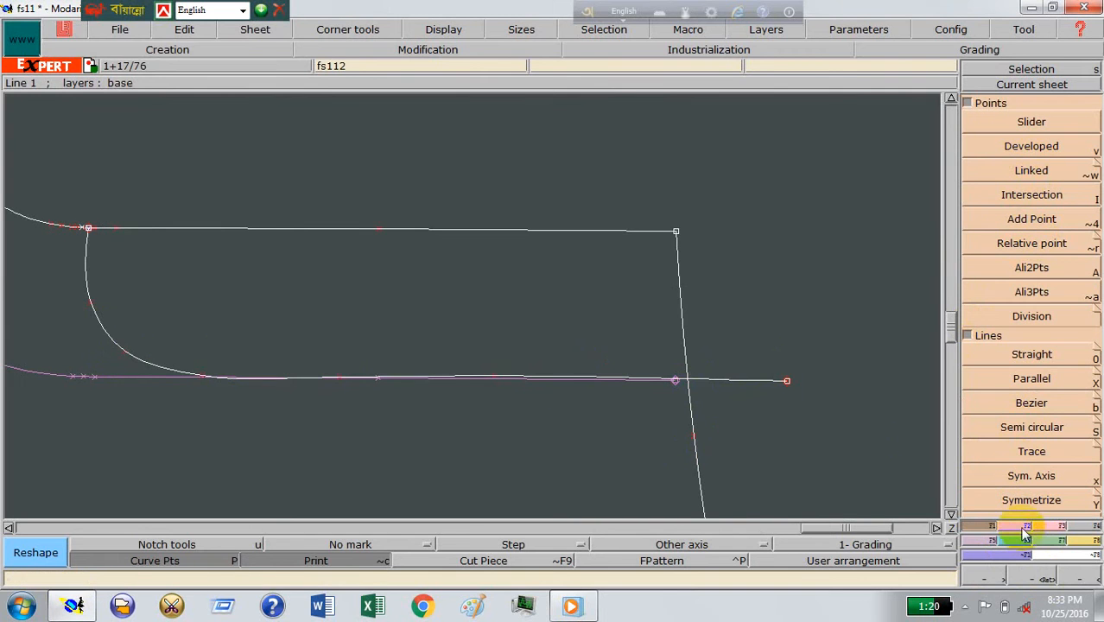
Step: Create an intersection point where the fly curve crosses the waist line and insert it into the curves
{"action": "left_click", "coordinate": [1059, 525]}
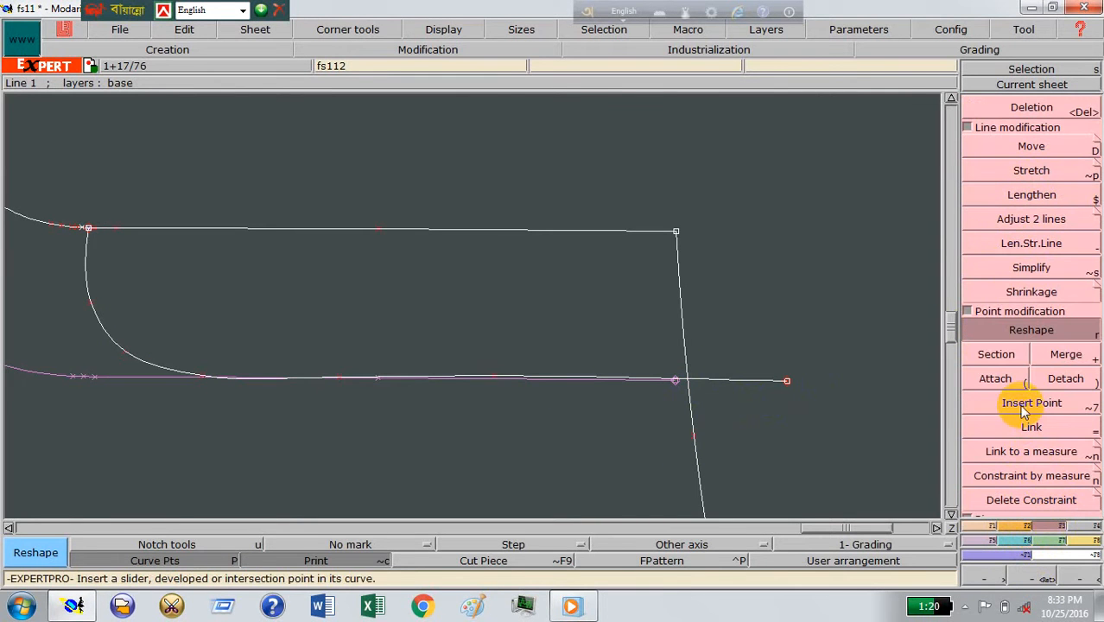
{"action": "left_click", "coordinate": [991, 525]}
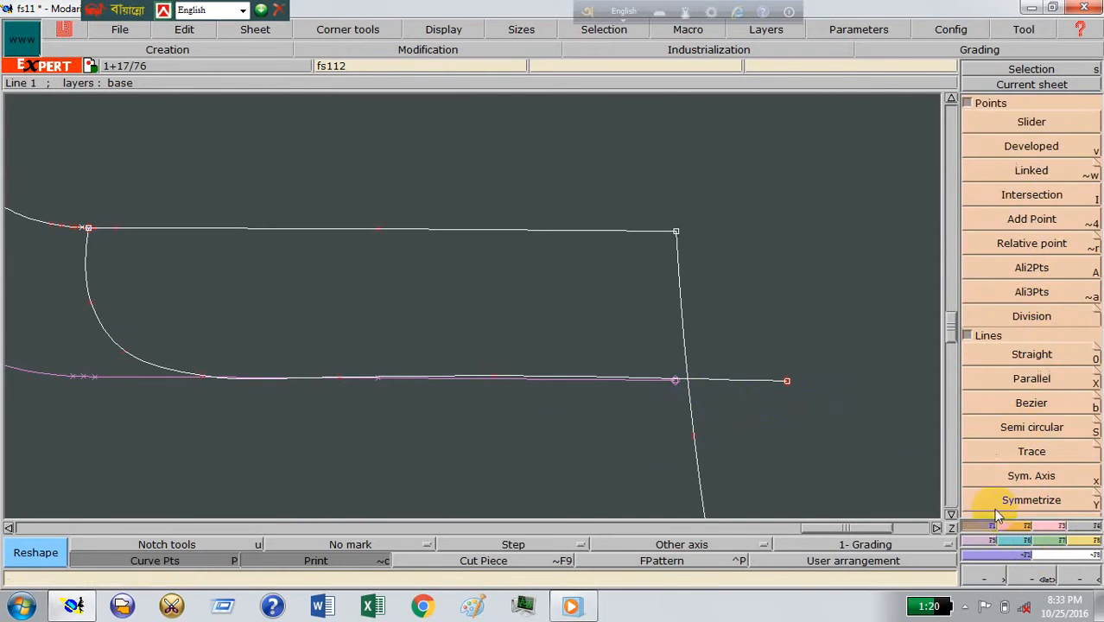
{"action": "left_click", "coordinate": [1032, 197]}
{"action": "left_click", "coordinate": [689, 381]}
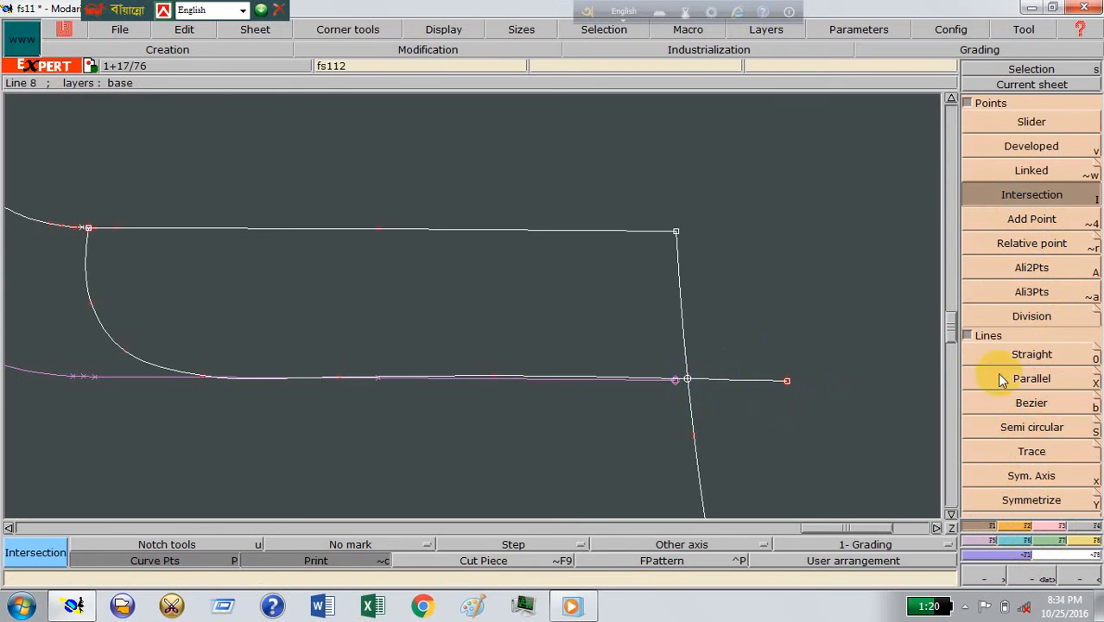
{"action": "left_click", "coordinate": [1055, 525]}
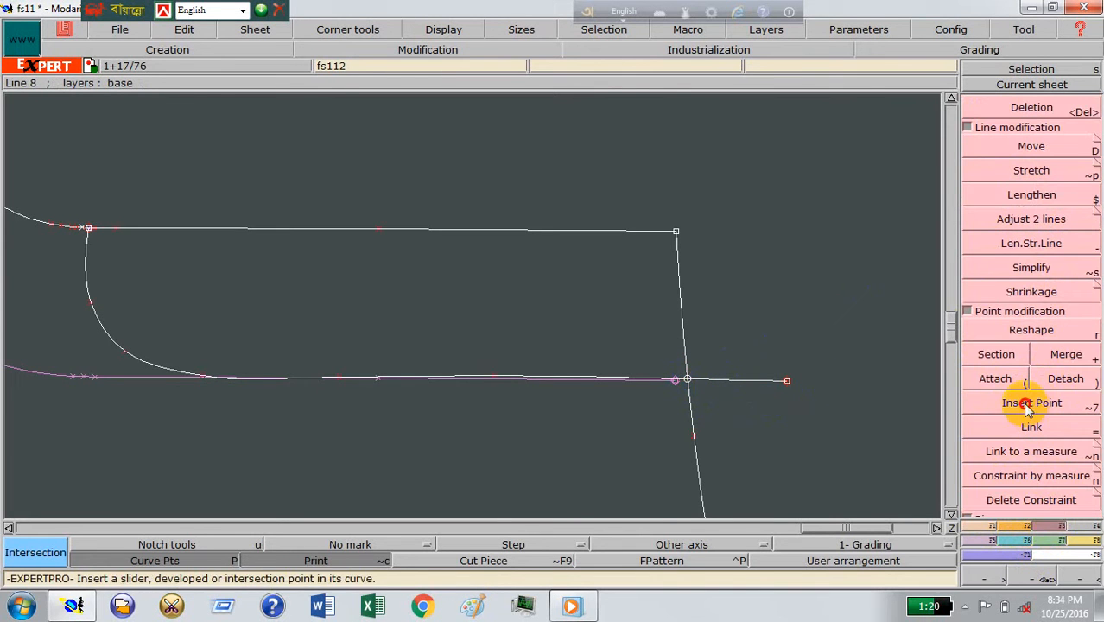
{"action": "left_click", "coordinate": [1032, 403]}
{"action": "left_click", "coordinate": [691, 380]}
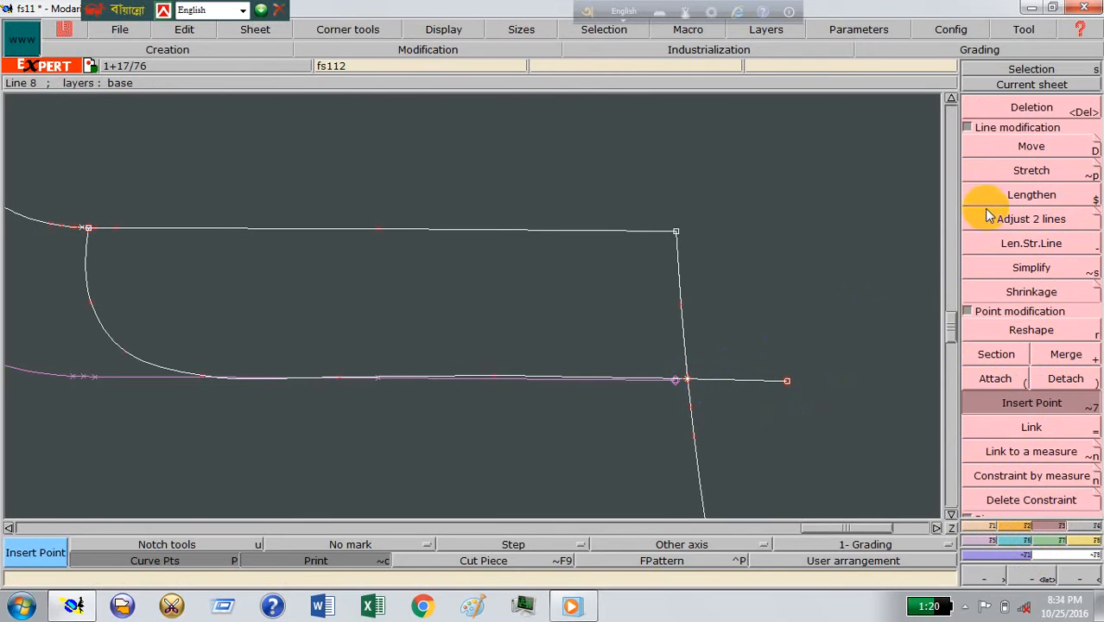
Step: Delete the part of the fly curve extending beyond the waist line, undoing any deletion of the whole curve
{"action": "left_click", "coordinate": [1011, 109]}
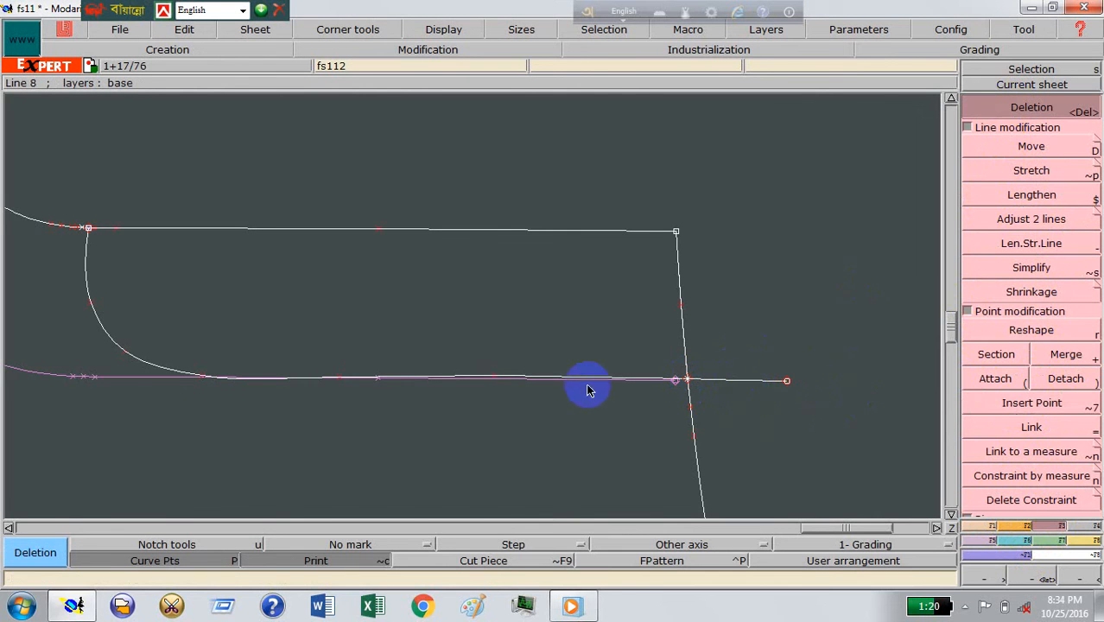
{"action": "left_click", "coordinate": [773, 381]}
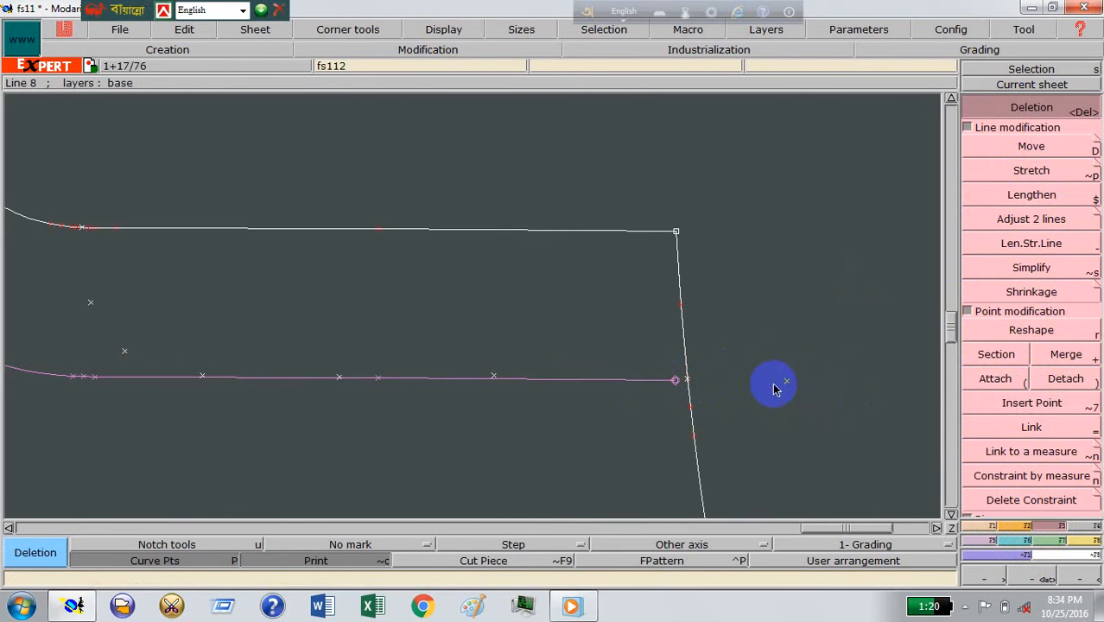
{"action": "key", "text": "ctrl+z"}
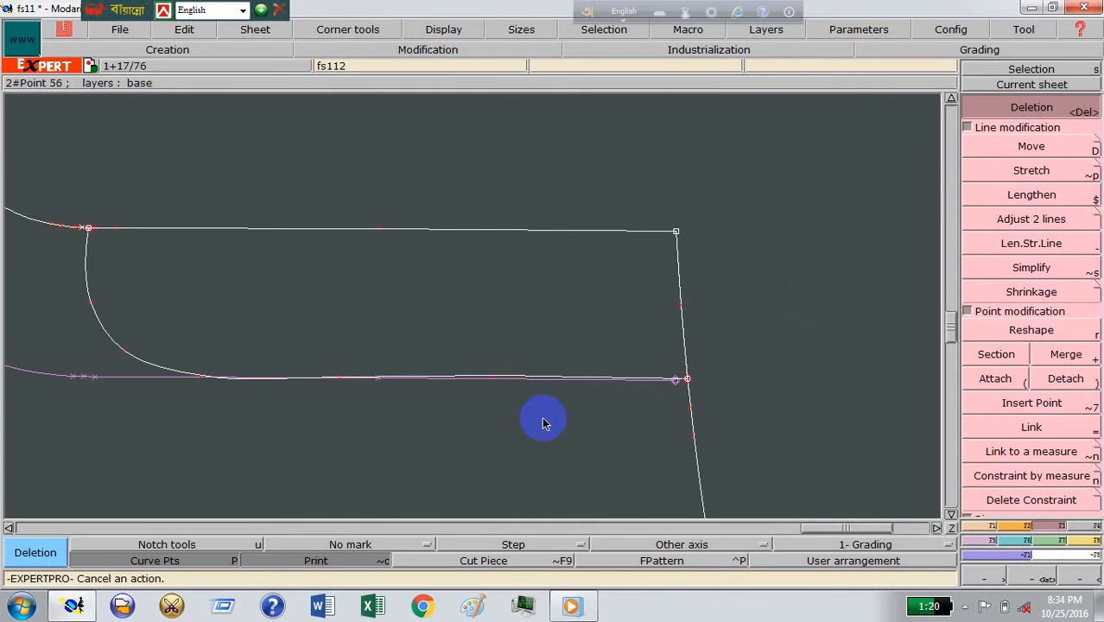
Step: Smooth the fly curve's rounded corner by adjusting its curve points, and turn off the Print reference display
{"action": "key", "text": "r"}
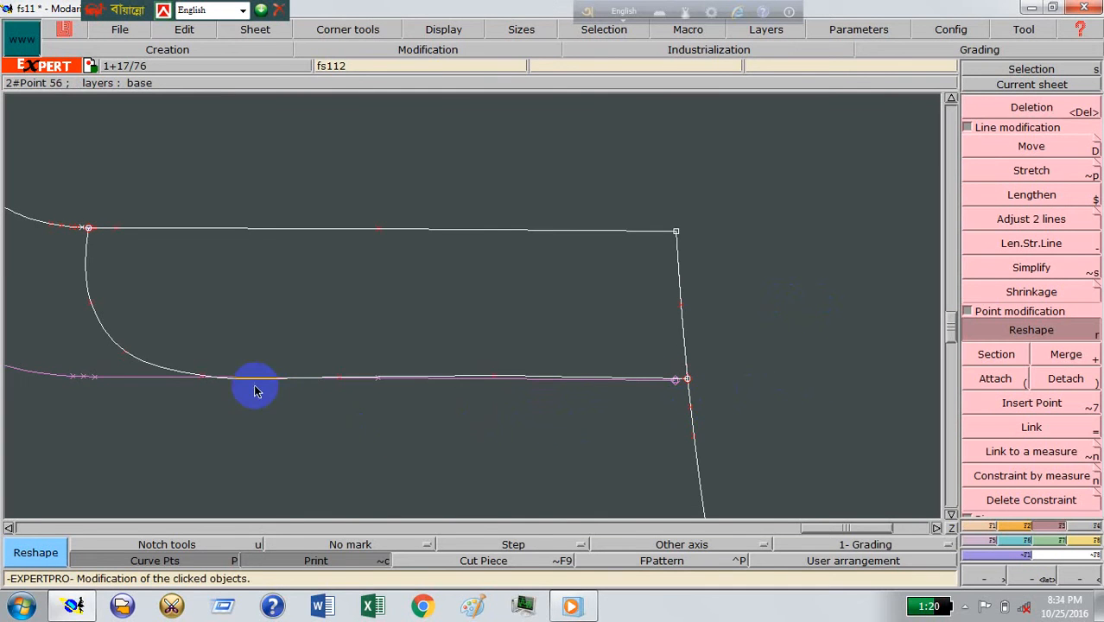
{"action": "left_click", "coordinate": [204, 376]}
{"action": "left_click", "coordinate": [124, 356]}
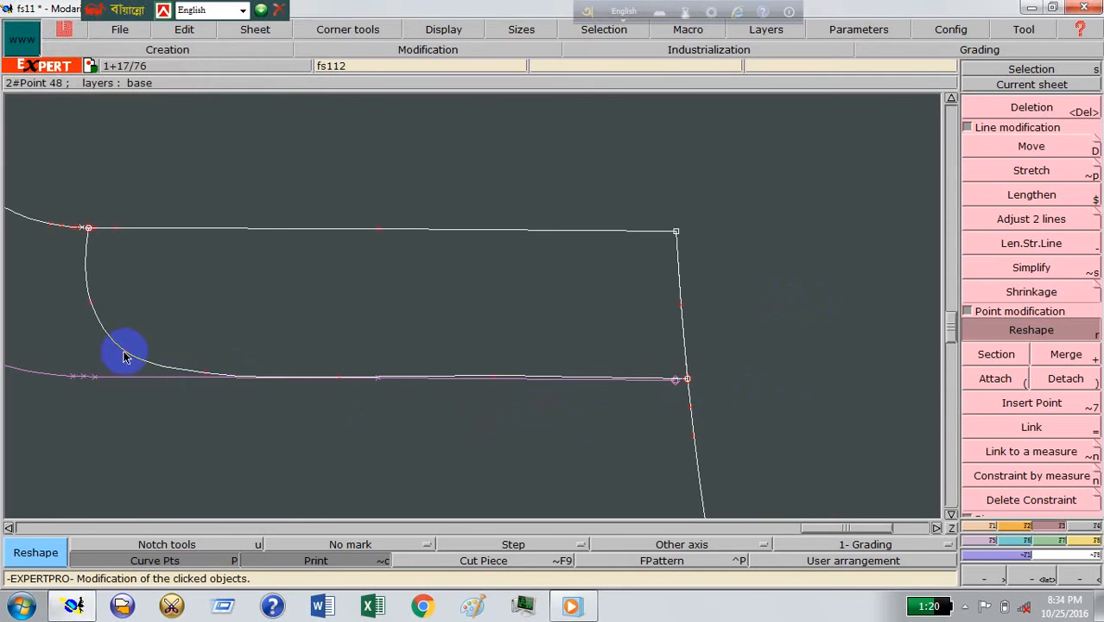
{"action": "left_click", "coordinate": [132, 354]}
{"action": "left_click_drag", "start_coordinate": [96, 319], "coordinate": [95, 315]}
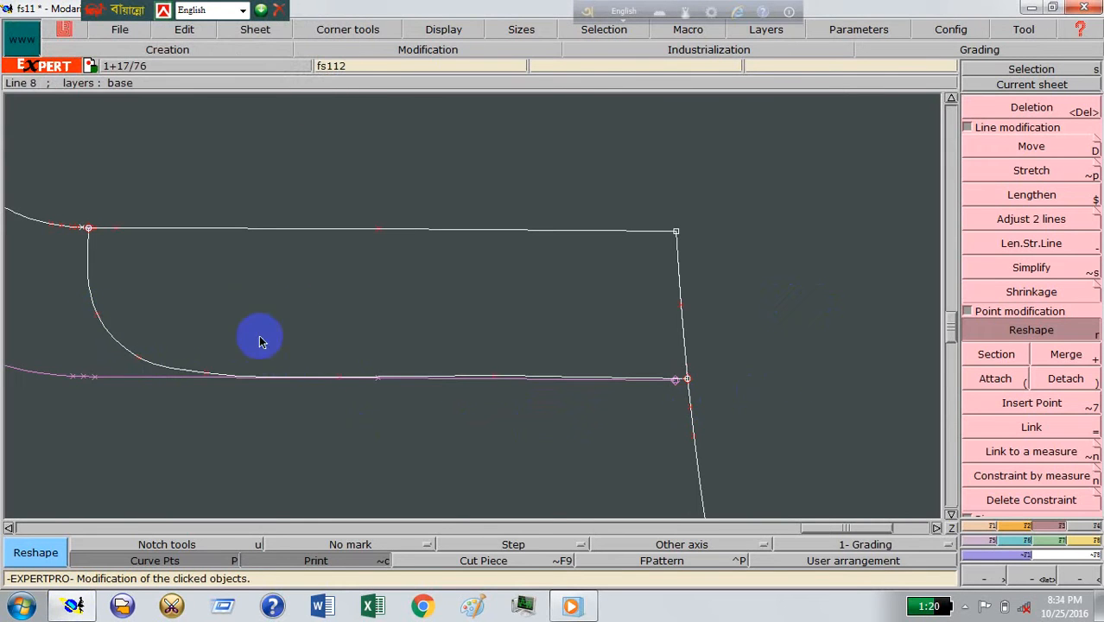
{"action": "left_click", "coordinate": [339, 379]}
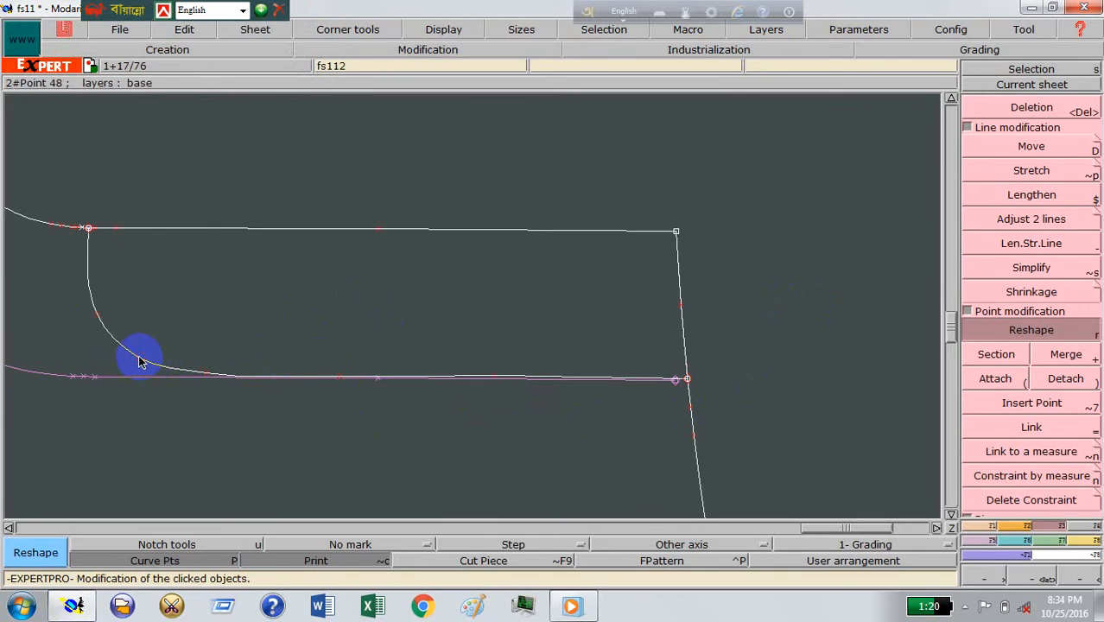
{"action": "left_click_drag", "start_coordinate": [139, 357], "coordinate": [146, 357]}
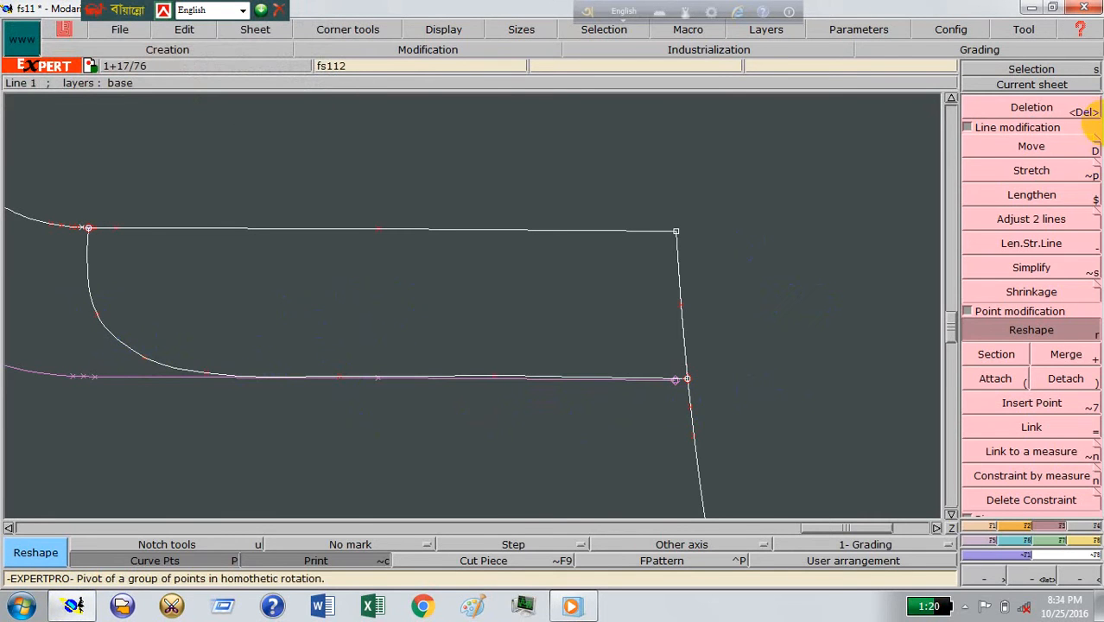
{"action": "left_click", "coordinate": [316, 559]}
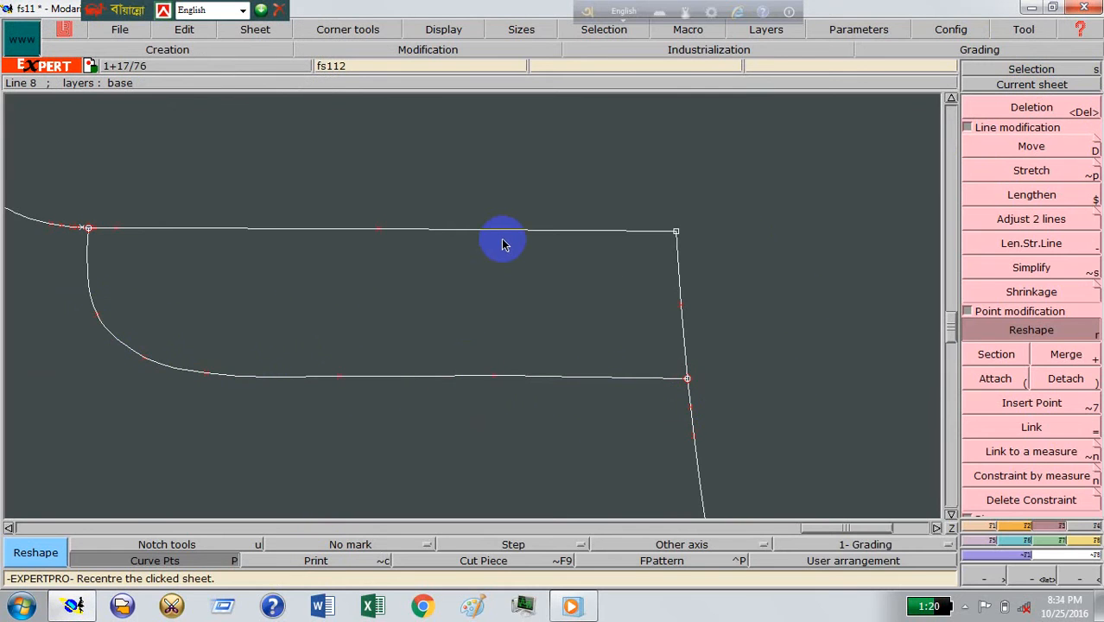
Step: Draw a horizontal straight line between the fly curve and the pocket opening, running from just outside the waist line into the front piece
{"action": "key", "text": "j"}
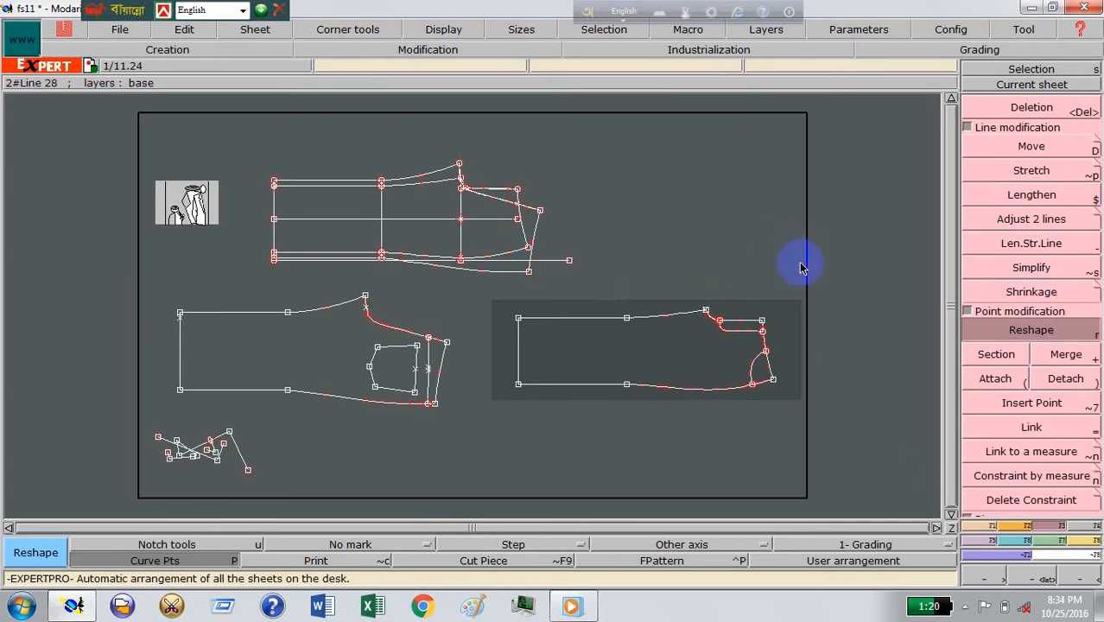
{"action": "left_click", "coordinate": [1047, 577]}
{"action": "left_click_drag", "start_coordinate": [561, 278], "coordinate": [810, 410]}
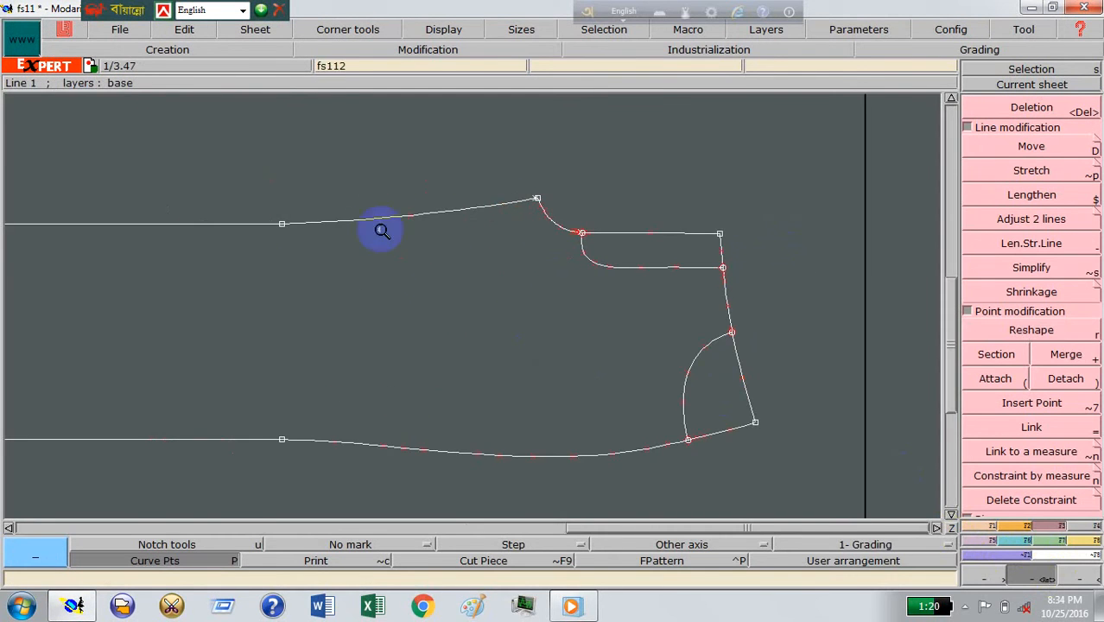
{"action": "left_click_drag", "start_coordinate": [321, 161], "coordinate": [821, 484]}
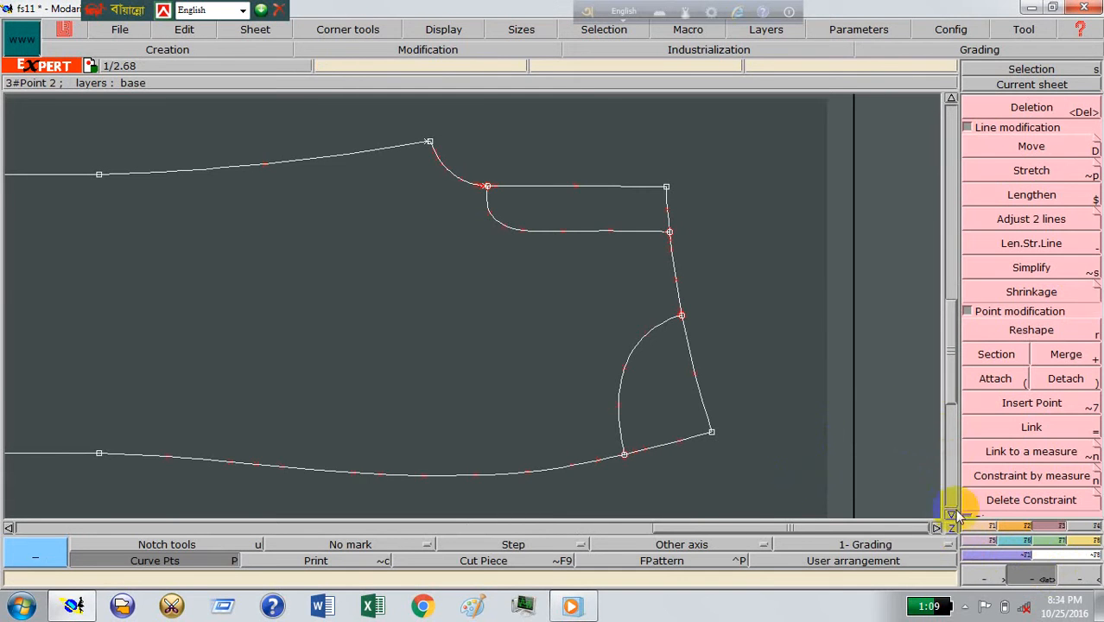
{"action": "left_click", "coordinate": [978, 538]}
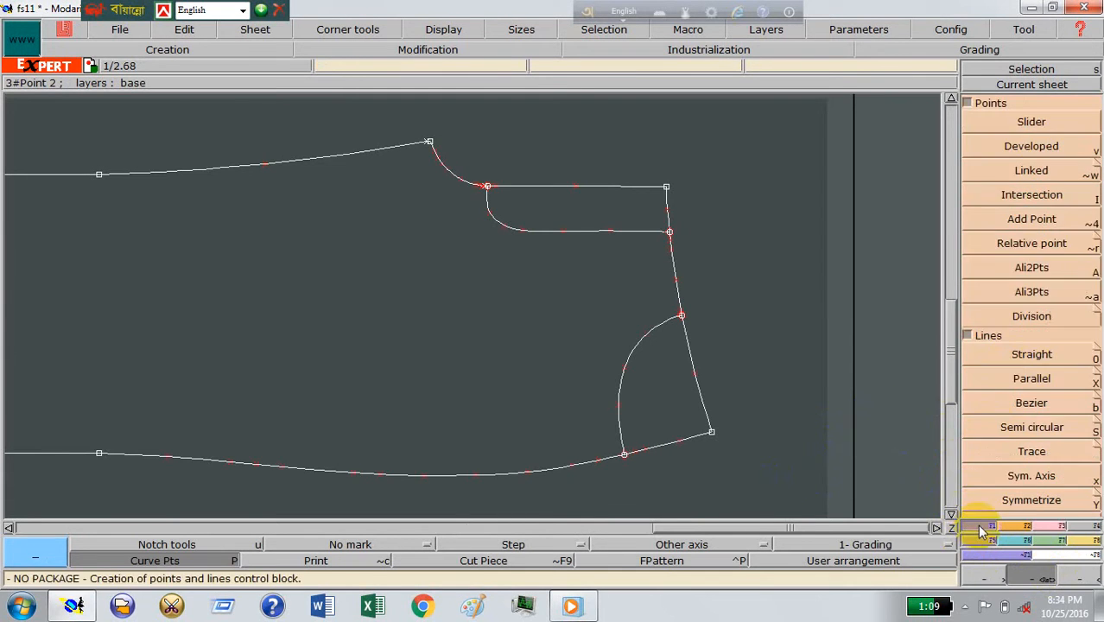
{"action": "left_click", "coordinate": [1026, 362]}
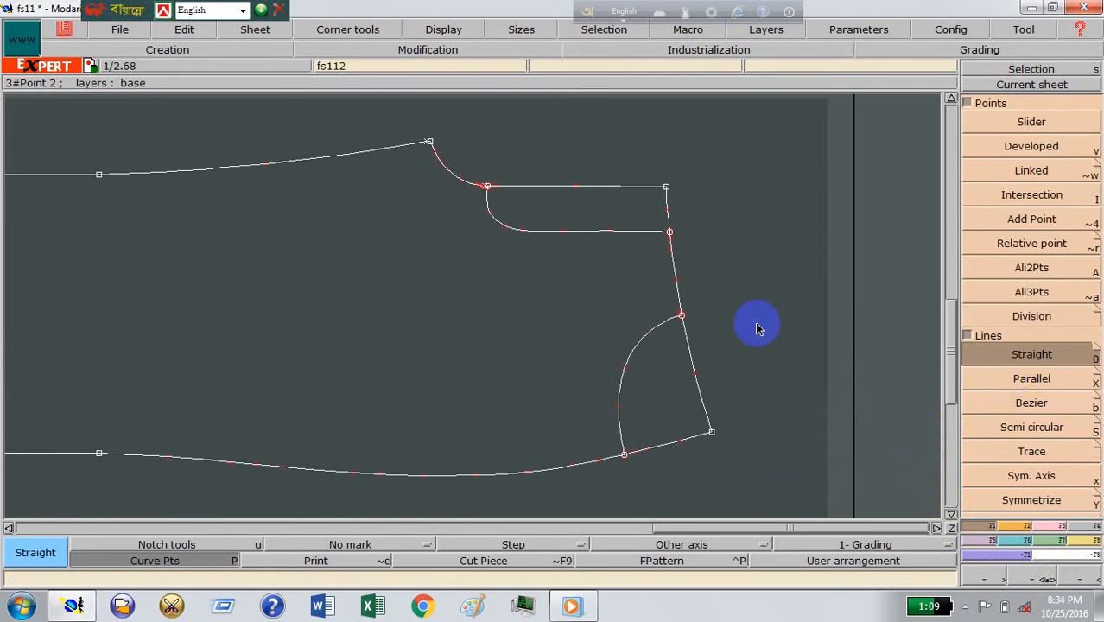
{"action": "left_click", "coordinate": [676, 276]}
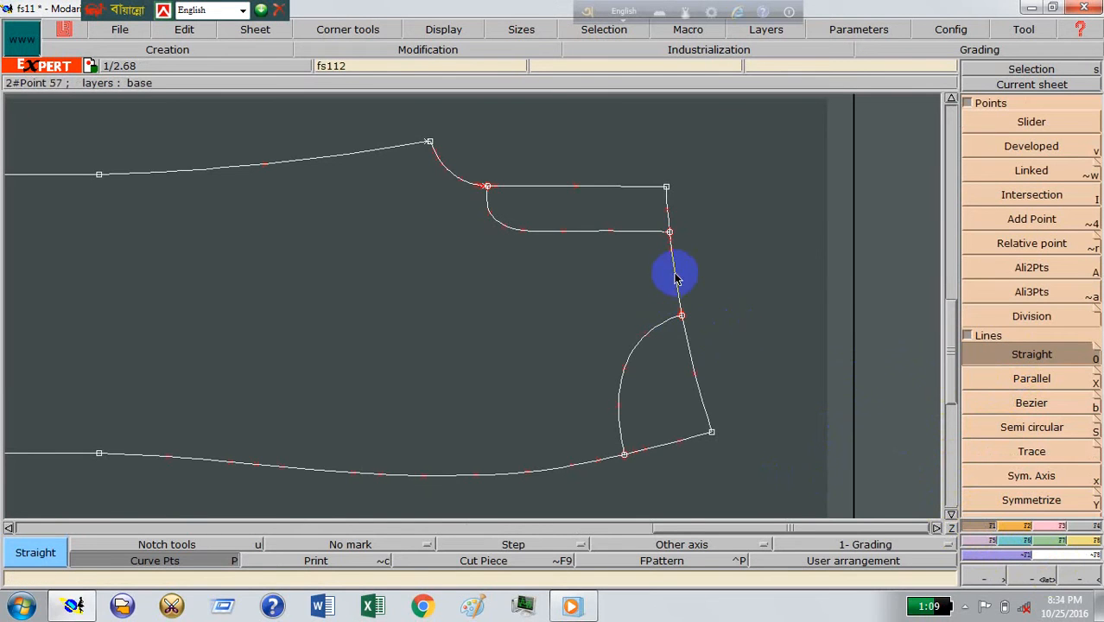
{"action": "left_click", "coordinate": [682, 264]}
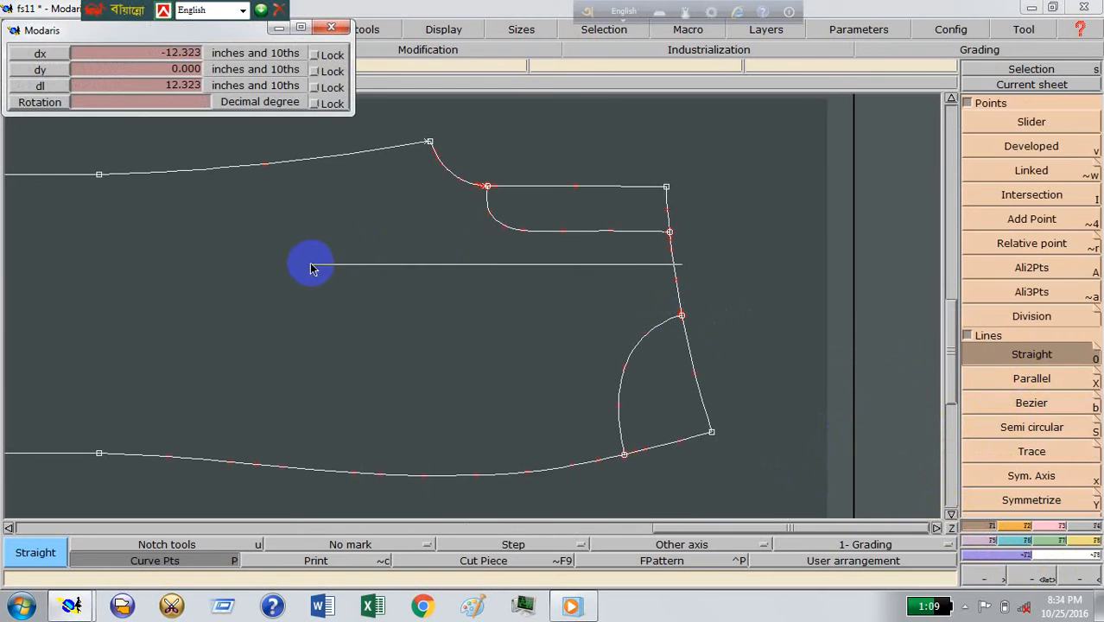
{"action": "left_click", "coordinate": [250, 266]}
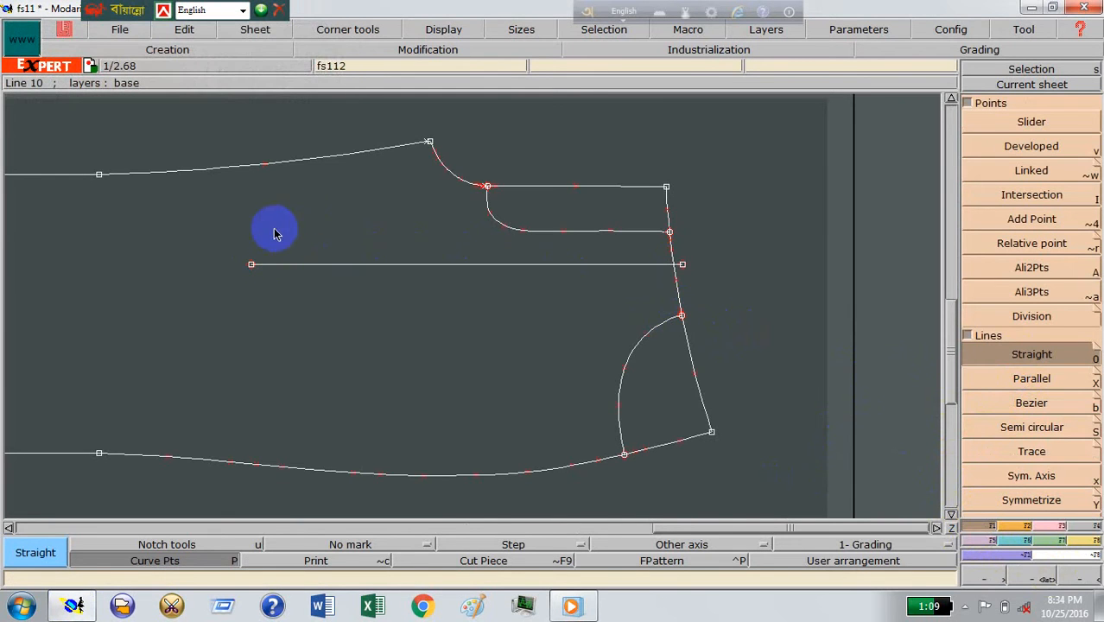
Step: Create and insert an intersection point where the horizontal line crosses the waist line, and delete the line's end extending beyond it
{"action": "left_click", "coordinate": [1056, 529]}
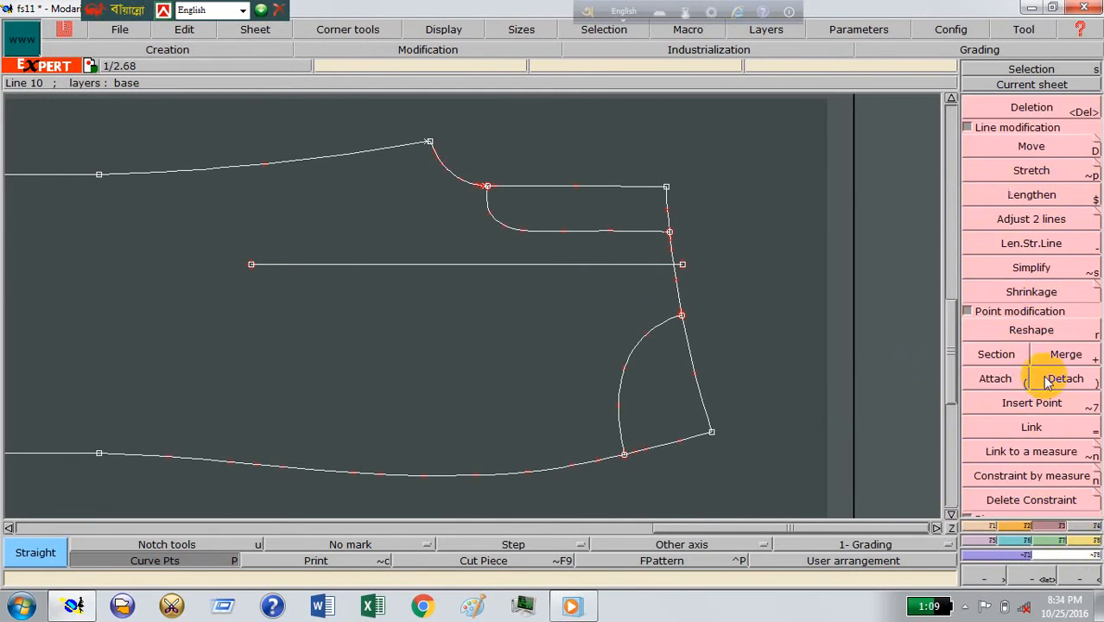
{"action": "left_click", "coordinate": [985, 527]}
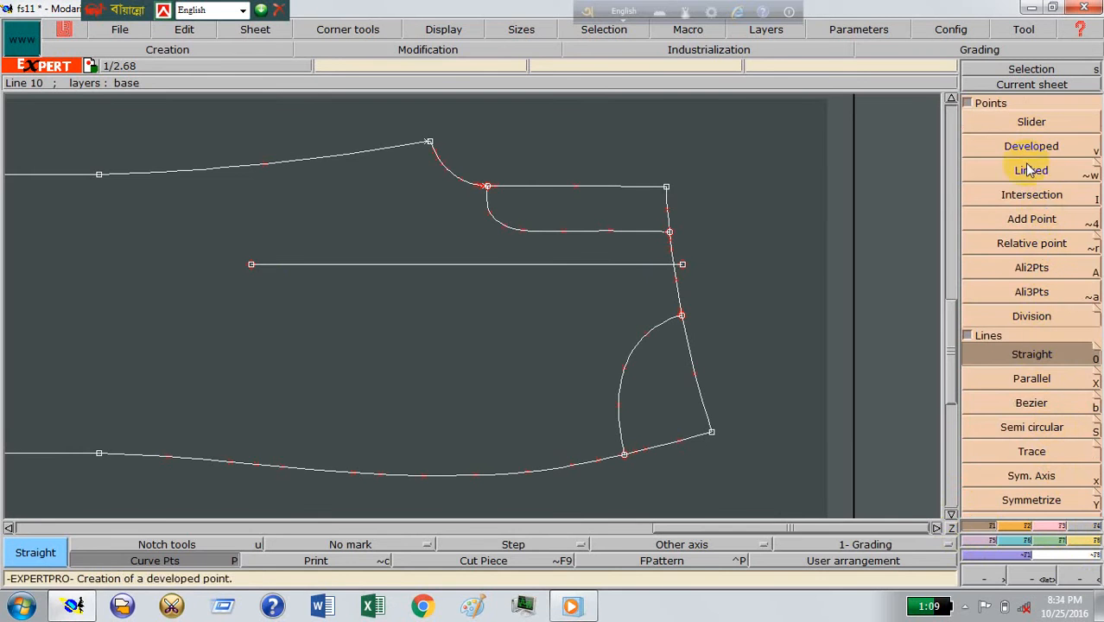
{"action": "left_click", "coordinate": [981, 194]}
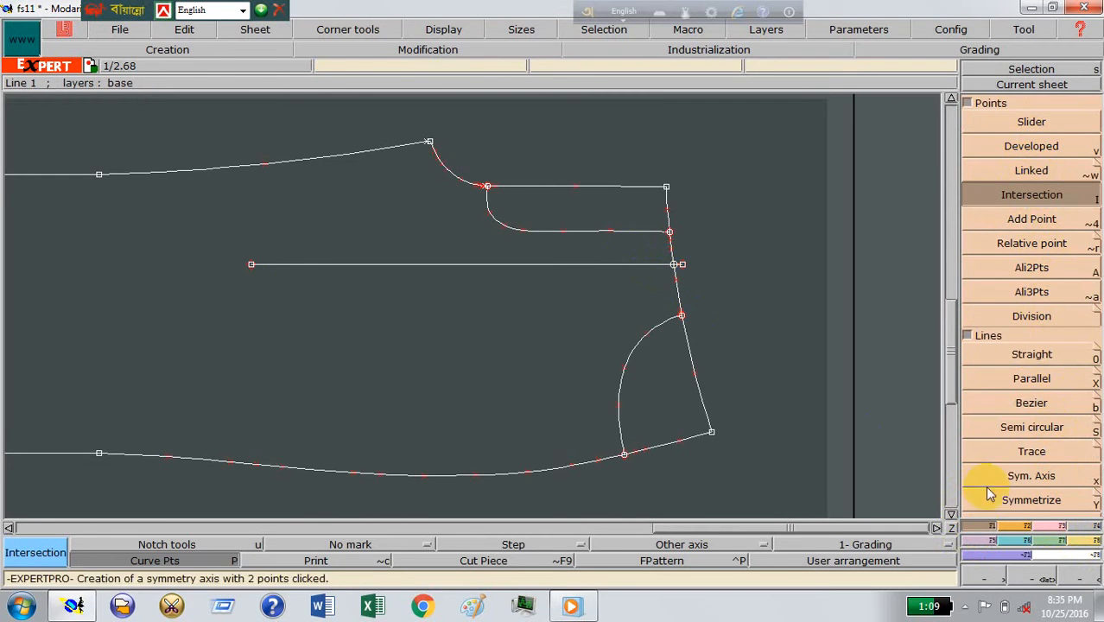
{"action": "left_click", "coordinate": [1062, 526]}
{"action": "key", "text": "alt+7"}
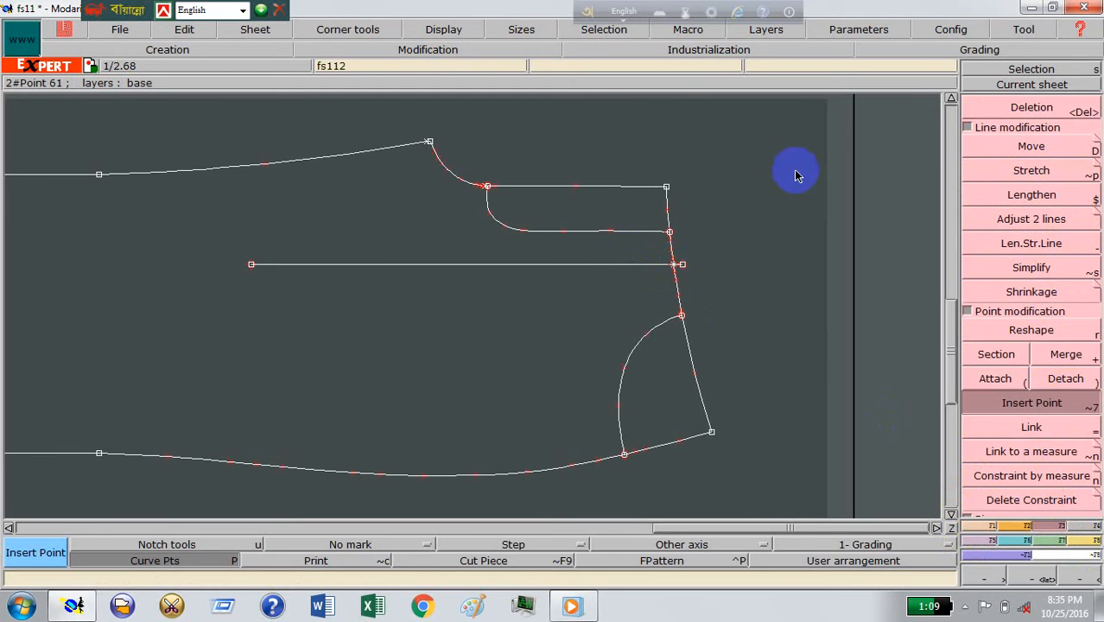
{"action": "left_click", "coordinate": [1024, 109]}
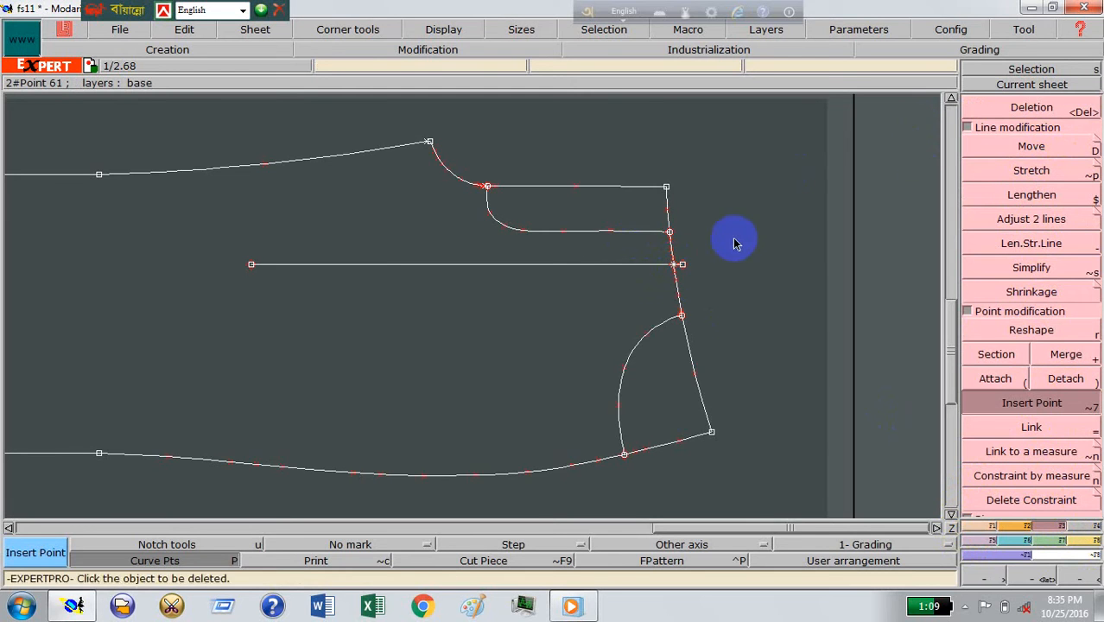
{"action": "left_click", "coordinate": [684, 266]}
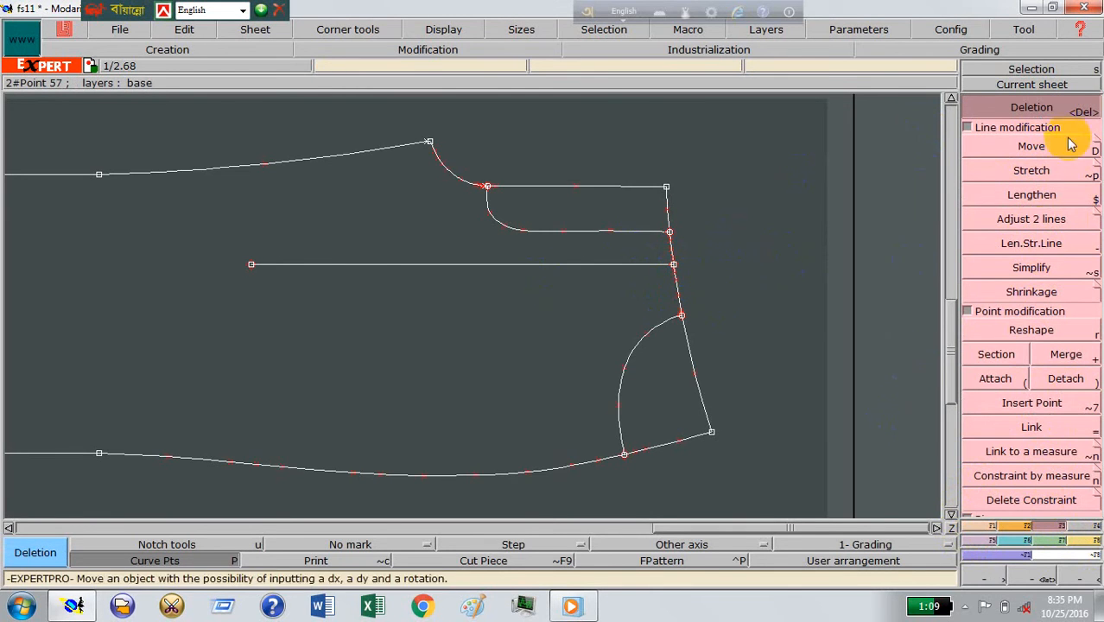
Step: Add a developed point 10.5 inches along the horizontal line from its waist end and insert it into the line
{"action": "left_click", "coordinate": [993, 526]}
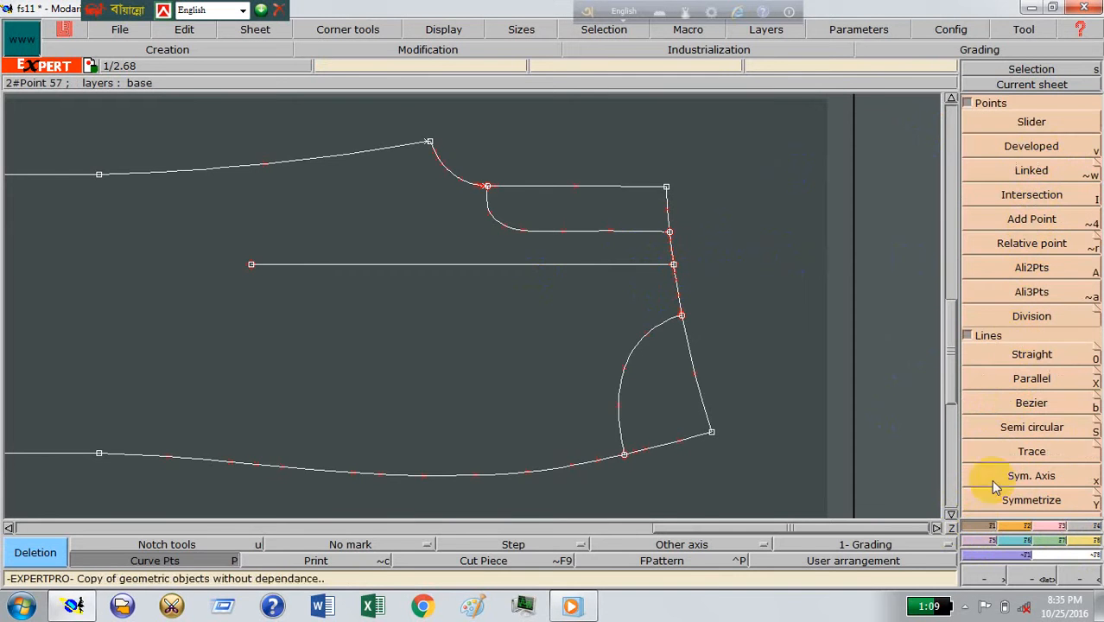
{"action": "left_click", "coordinate": [1032, 146]}
{"action": "left_click", "coordinate": [673, 264]}
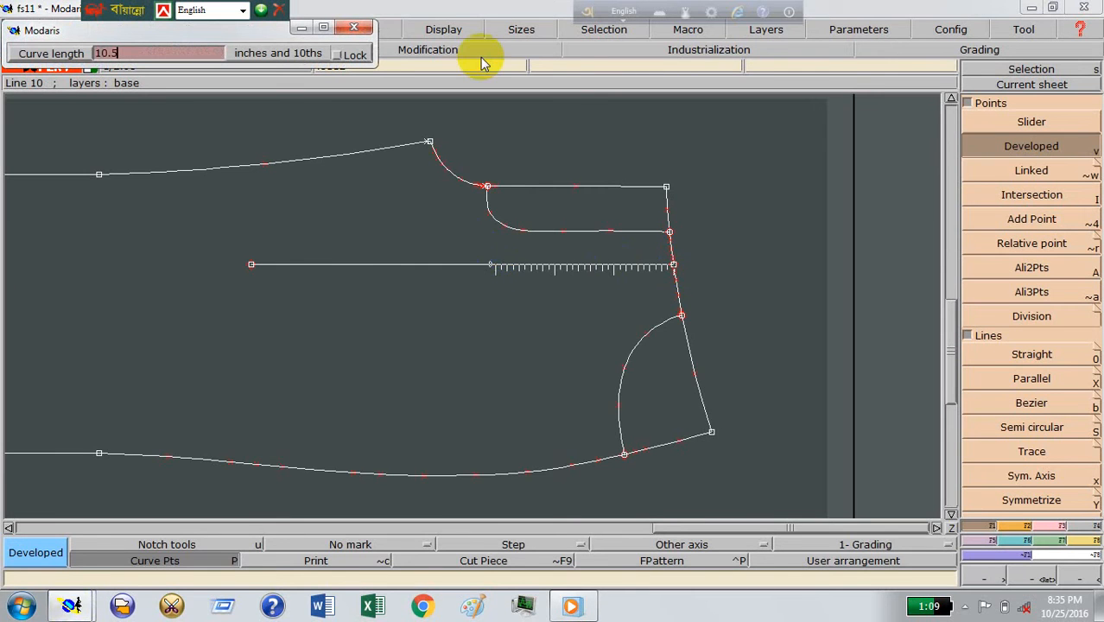
{"action": "left_click", "coordinate": [458, 466]}
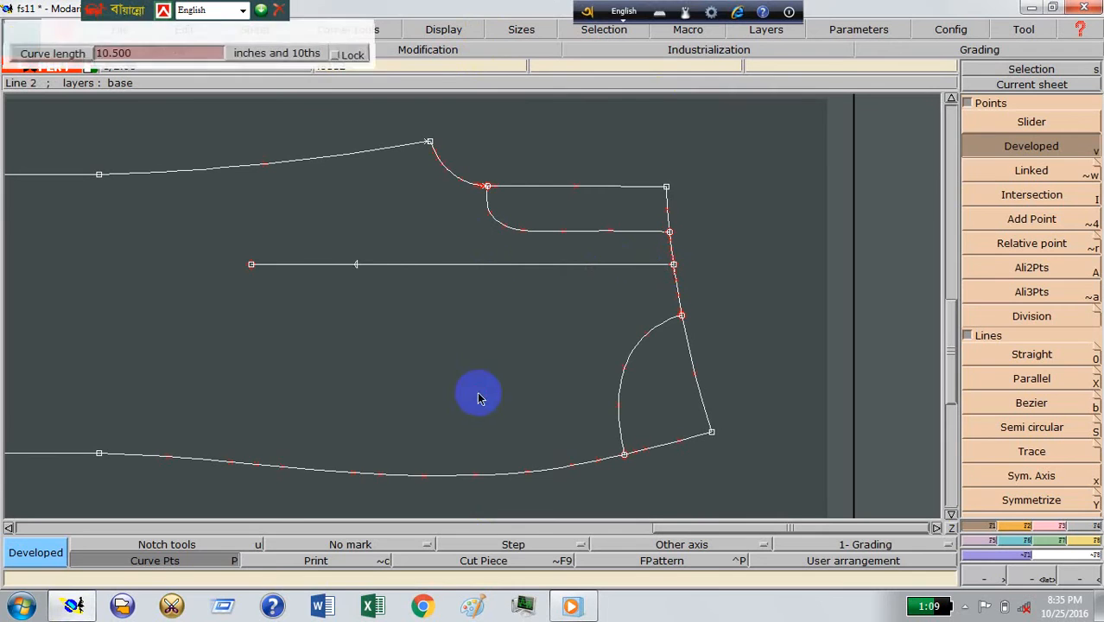
{"action": "left_click", "coordinate": [1026, 501]}
{"action": "left_click", "coordinate": [1062, 526]}
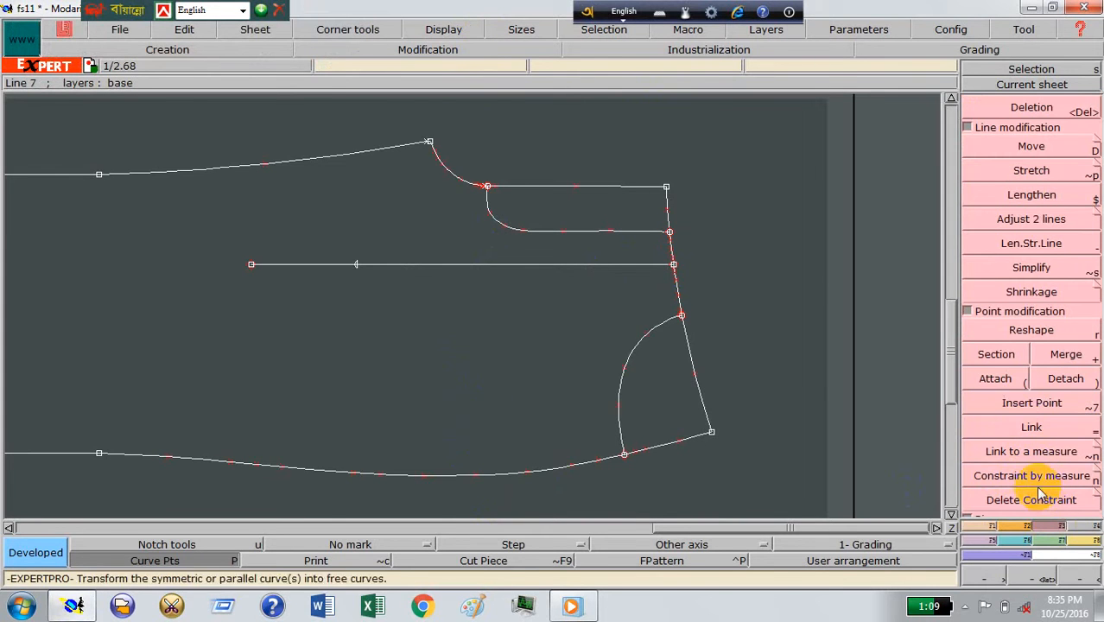
{"action": "left_click", "coordinate": [1007, 404]}
{"action": "left_click", "coordinate": [357, 264]}
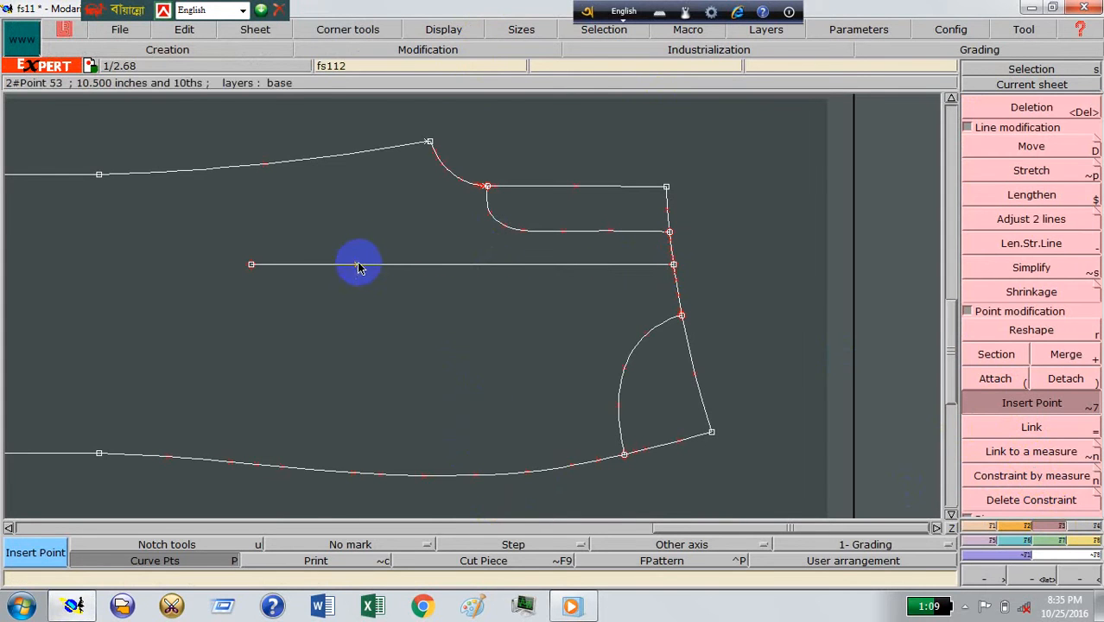
Step: Section the horizontal line at the 10.5-inch point and delete the leftover segment on the leg side
{"action": "left_click", "coordinate": [998, 355]}
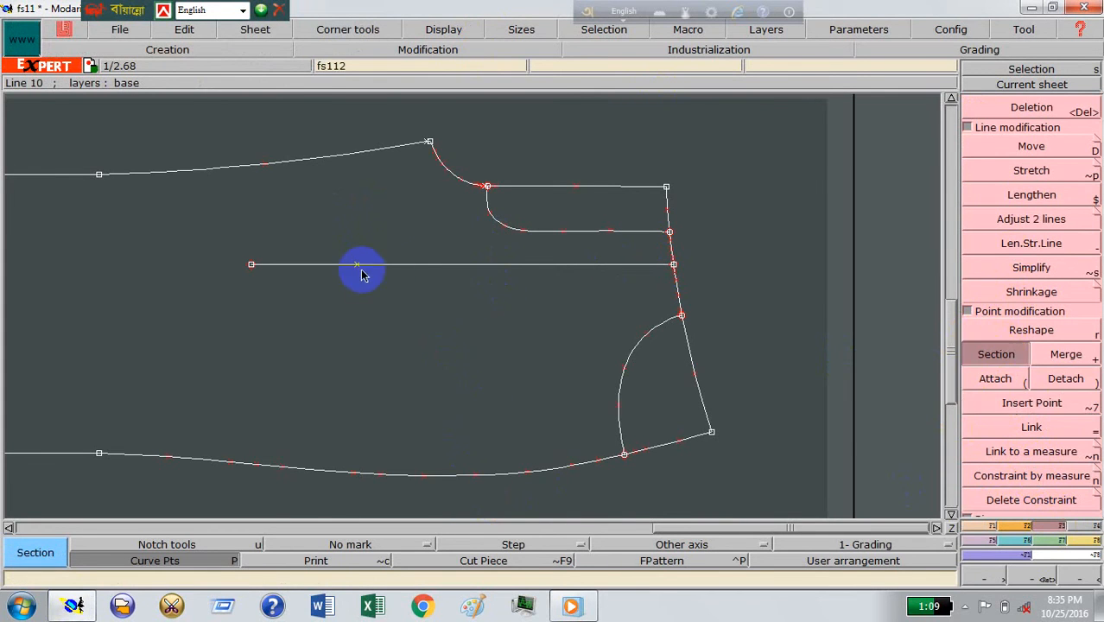
{"action": "left_click", "coordinate": [359, 267]}
{"action": "left_click", "coordinate": [990, 111]}
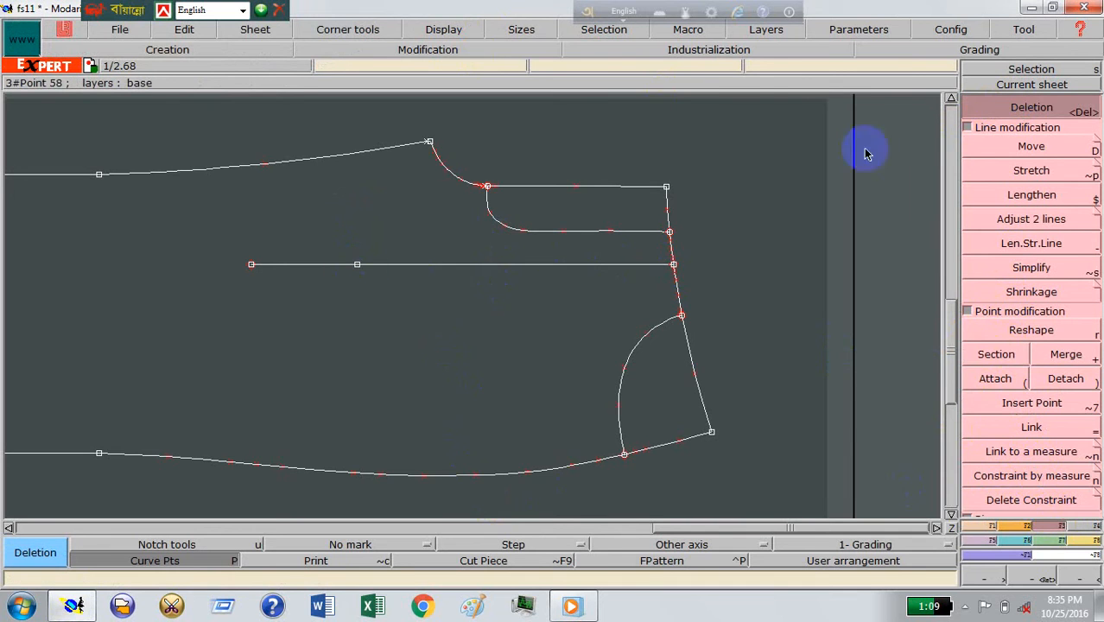
{"action": "left_click", "coordinate": [326, 264]}
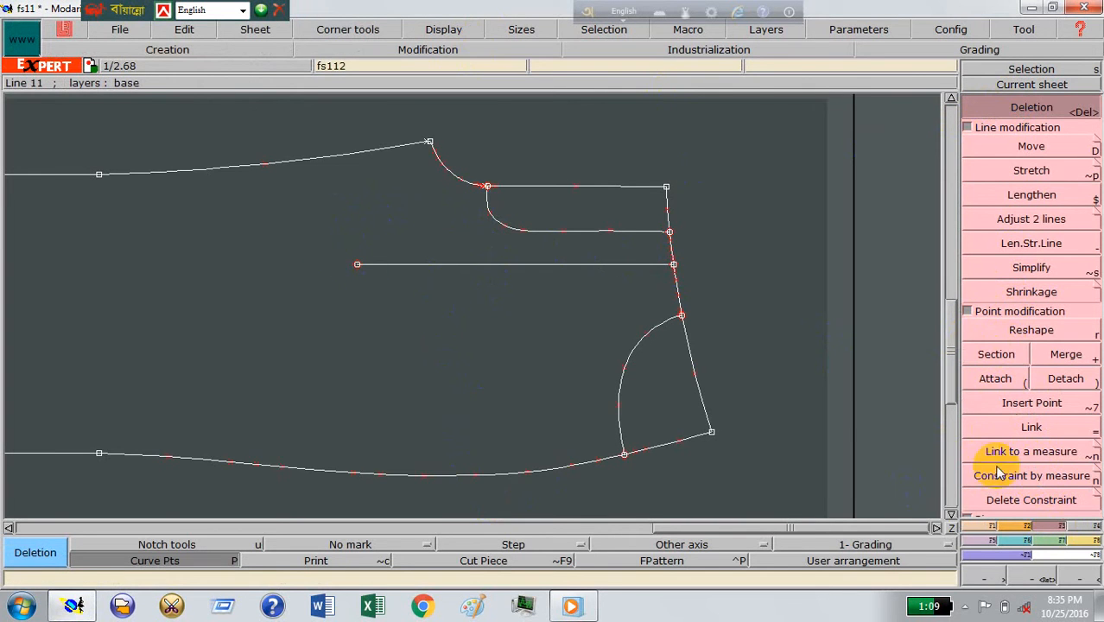
Step: Draw a perpendicular straight line about 5 inches long from the horizontal line's inner end toward the side seam
{"action": "left_click", "coordinate": [980, 525]}
{"action": "left_click", "coordinate": [1041, 356]}
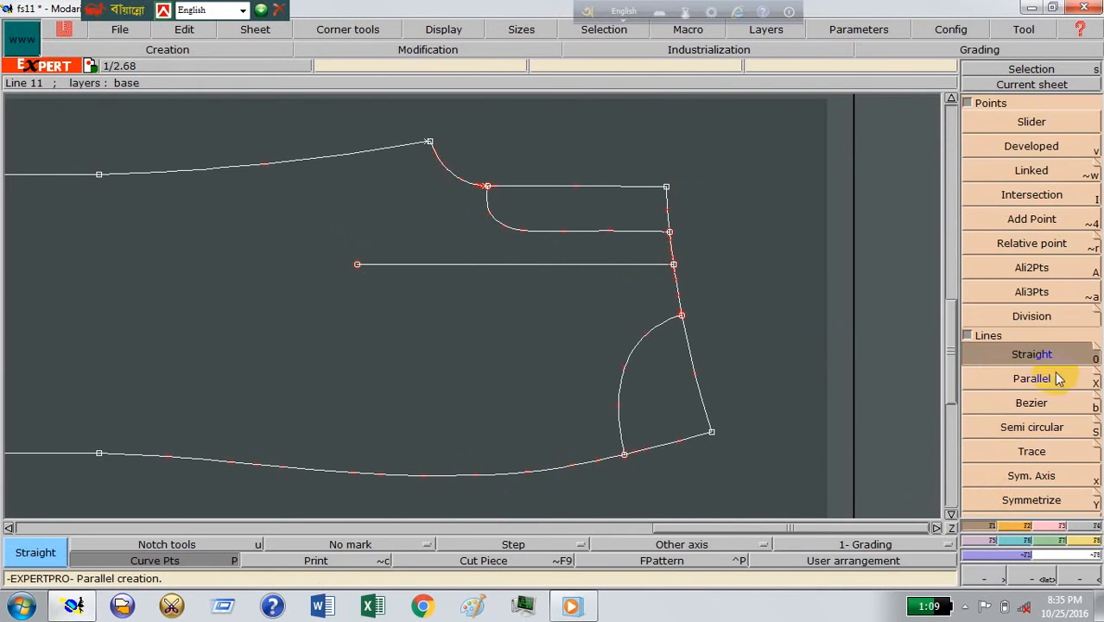
{"action": "left_click", "coordinate": [352, 271]}
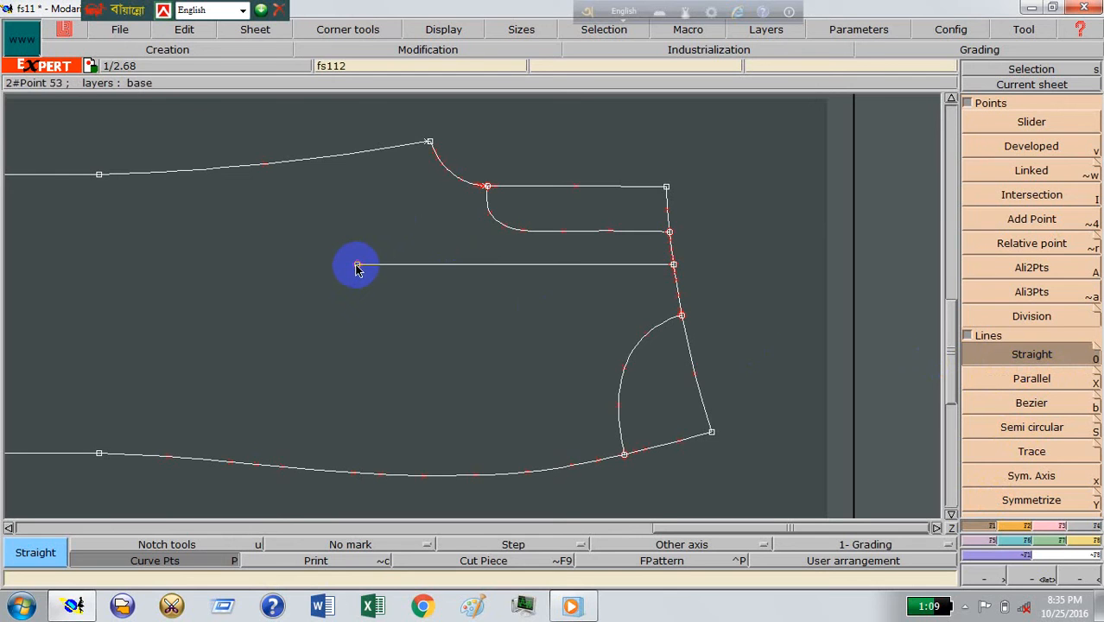
{"action": "left_click", "coordinate": [358, 267]}
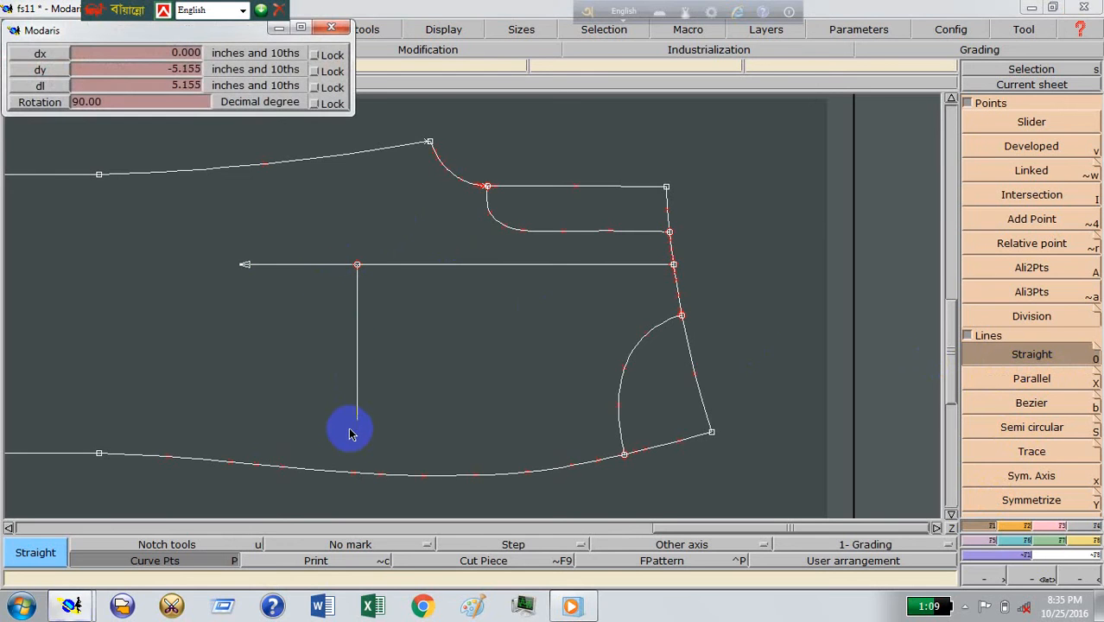
{"action": "left_click", "coordinate": [352, 432]}
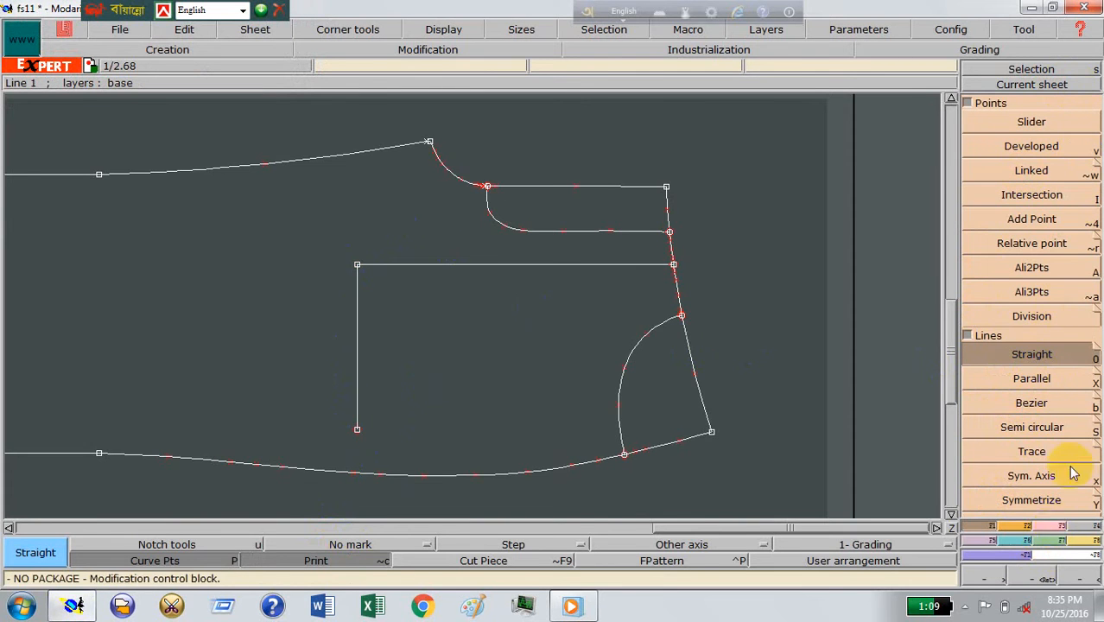
Step: Turn on the Print reference display and delete the perpendicular line, leaving its printed trace as a guide
{"action": "scroll", "coordinate": [1072, 473], "scroll_direction": "down", "scroll_amount": 5}
{"action": "left_click", "coordinate": [1029, 106]}
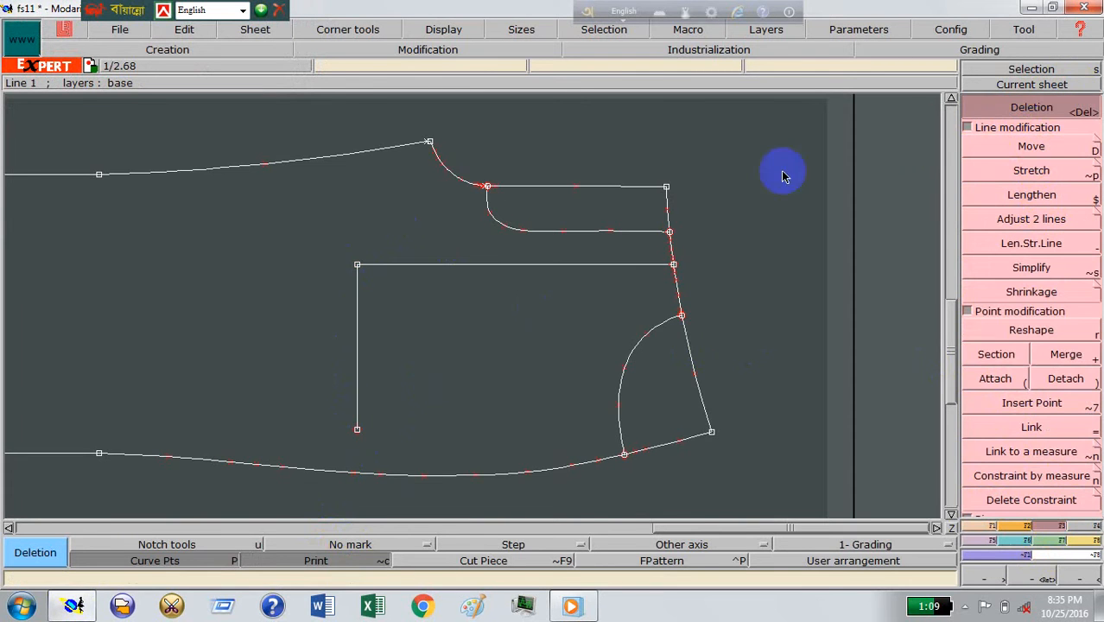
{"action": "left_click", "coordinate": [360, 311]}
Step: Draw a Bezier curve about 9 inches long from the horizontal line's inner end along the guide, curving toward the waist and ending past the side seam
{"action": "scroll", "coordinate": [994, 506], "scroll_direction": "up", "scroll_amount": 5}
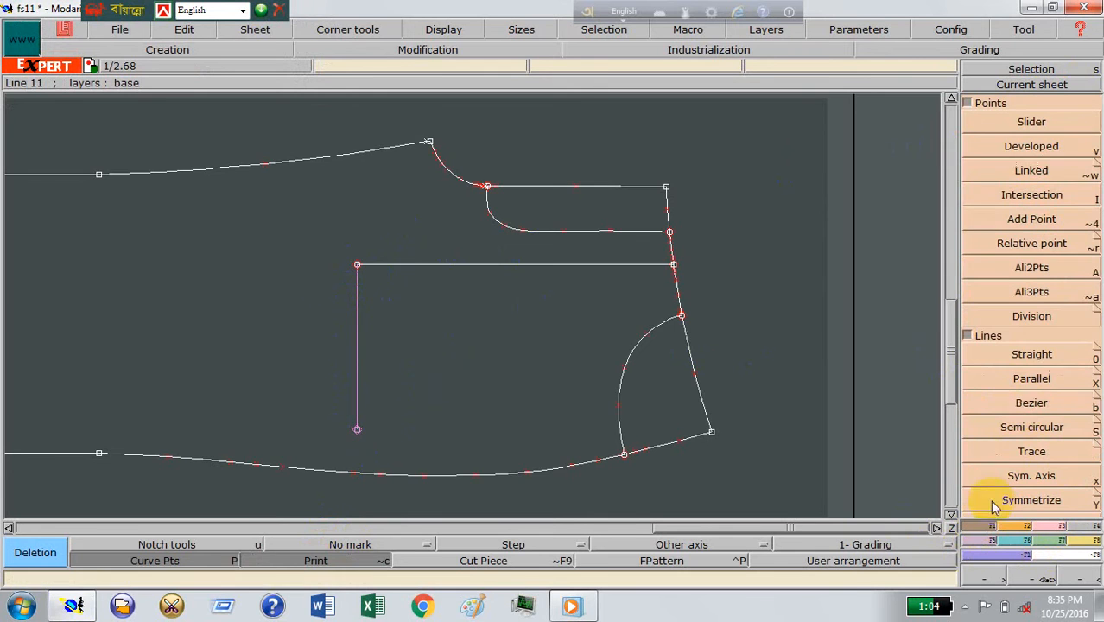
{"action": "left_click", "coordinate": [1027, 406]}
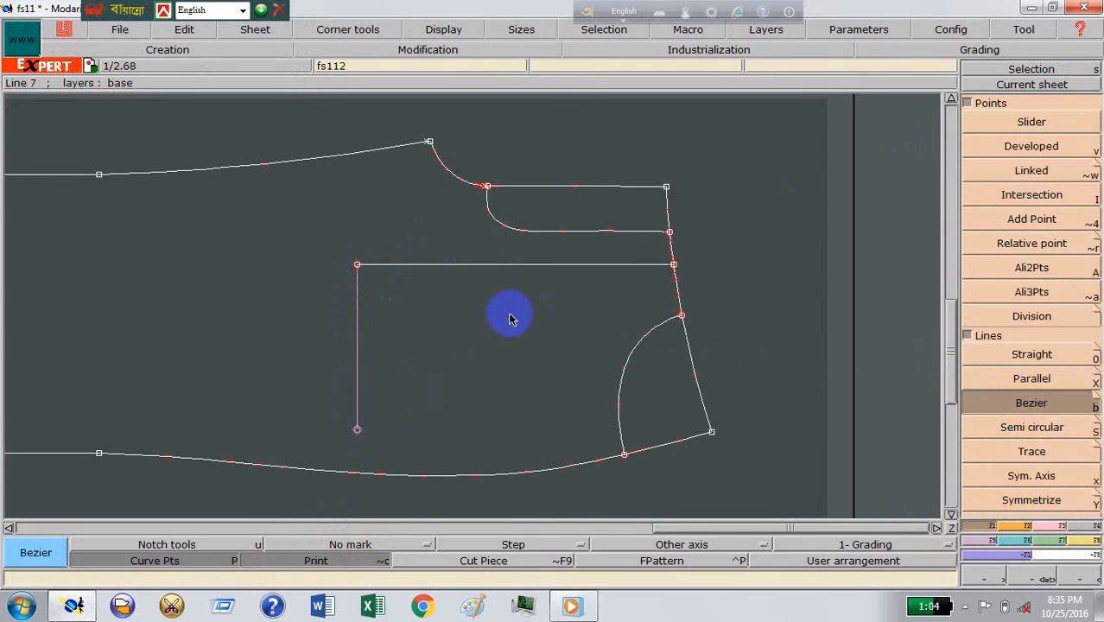
{"action": "left_click", "coordinate": [358, 266]}
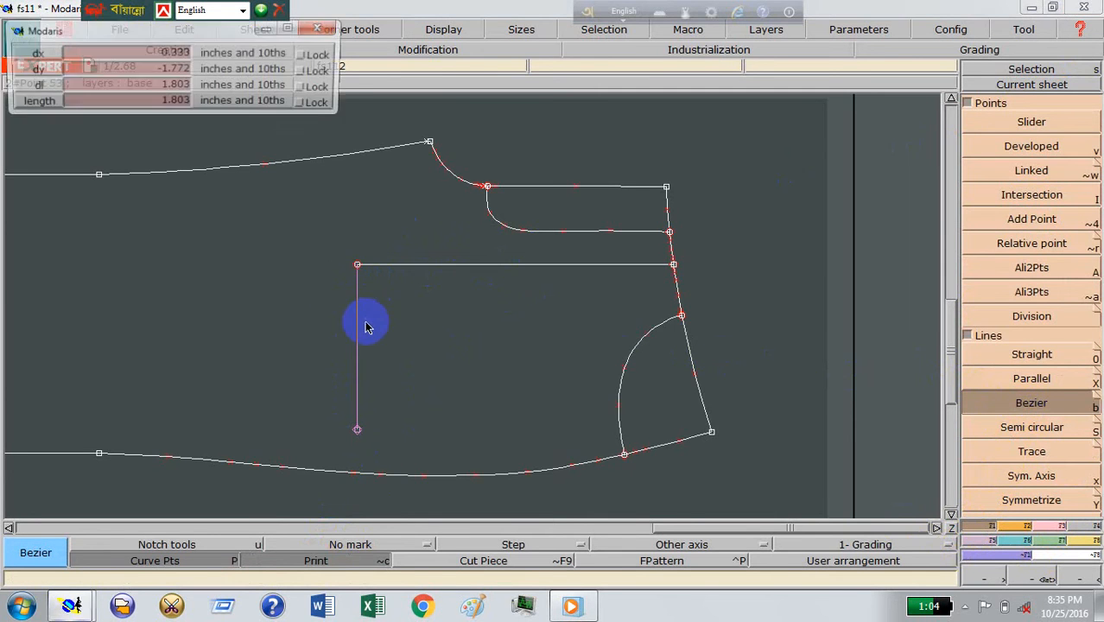
{"action": "left_click", "coordinate": [357, 381]}
{"action": "left_click", "coordinate": [397, 445]}
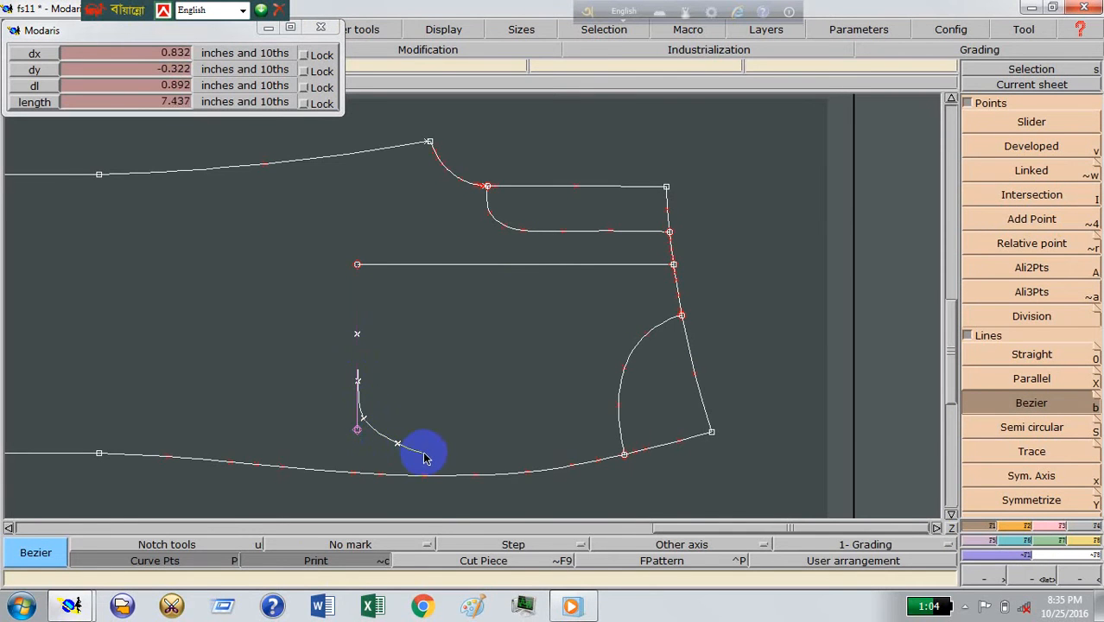
{"action": "left_click", "coordinate": [426, 453]}
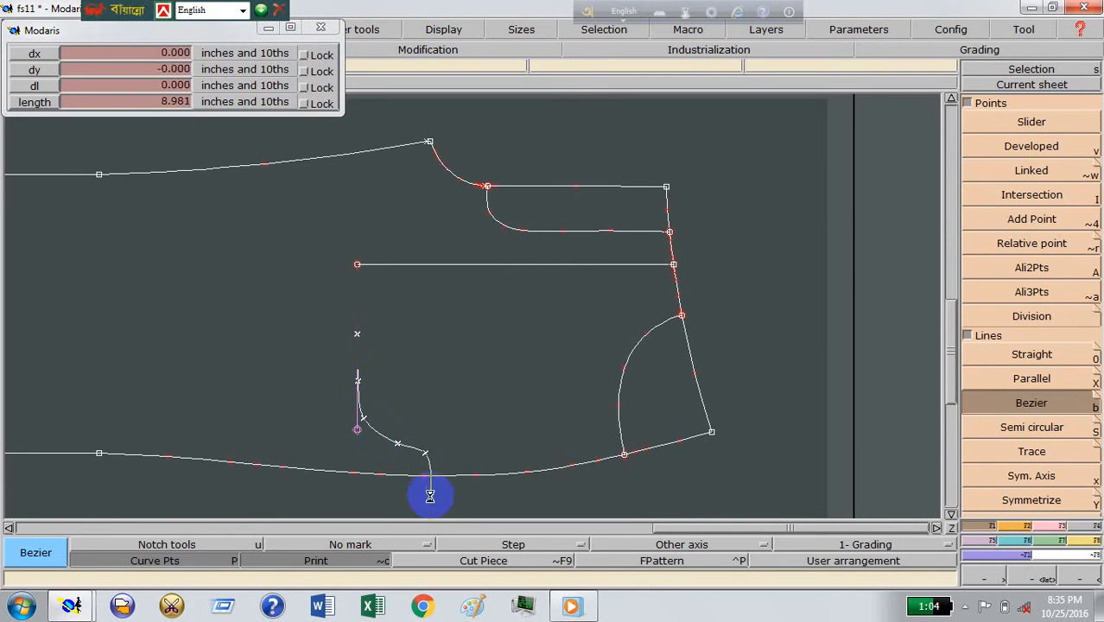
{"action": "left_click", "coordinate": [430, 496]}
Step: Reshape the rounded corner of the pocket bag curve by moving its curve points into a smoother bend toward the side seam
{"action": "left_click", "coordinate": [1046, 578]}
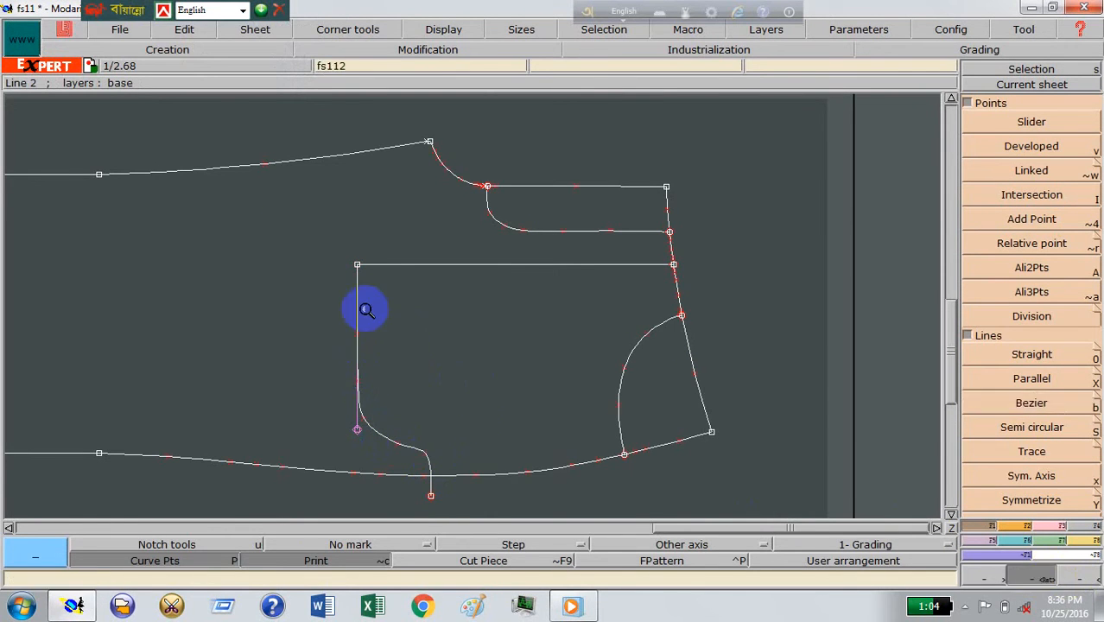
{"action": "left_click_drag", "start_coordinate": [284, 212], "coordinate": [558, 508]}
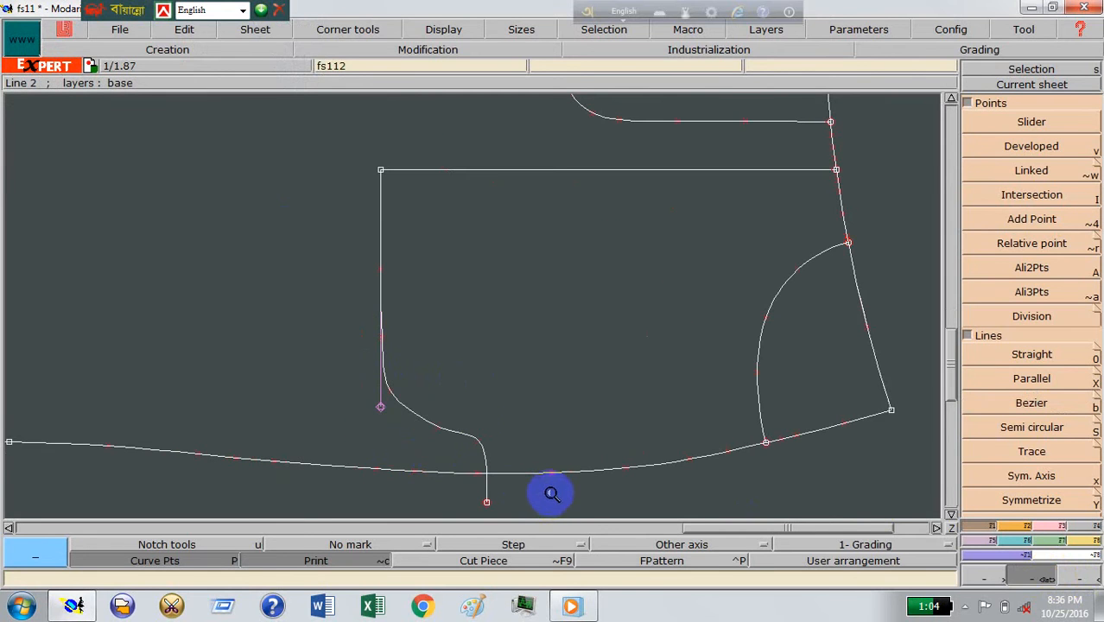
{"action": "key", "text": "r"}
{"action": "left_click_drag", "start_coordinate": [390, 396], "coordinate": [439, 411]}
{"action": "mouse_move", "coordinate": [399, 376]}
{"action": "left_mouse_down"}
{"action": "mouse_move", "coordinate": [439, 411]}
{"action": "mouse_move", "coordinate": [399, 396]}
{"action": "mouse_move", "coordinate": [399, 378]}
{"action": "left_mouse_up"}
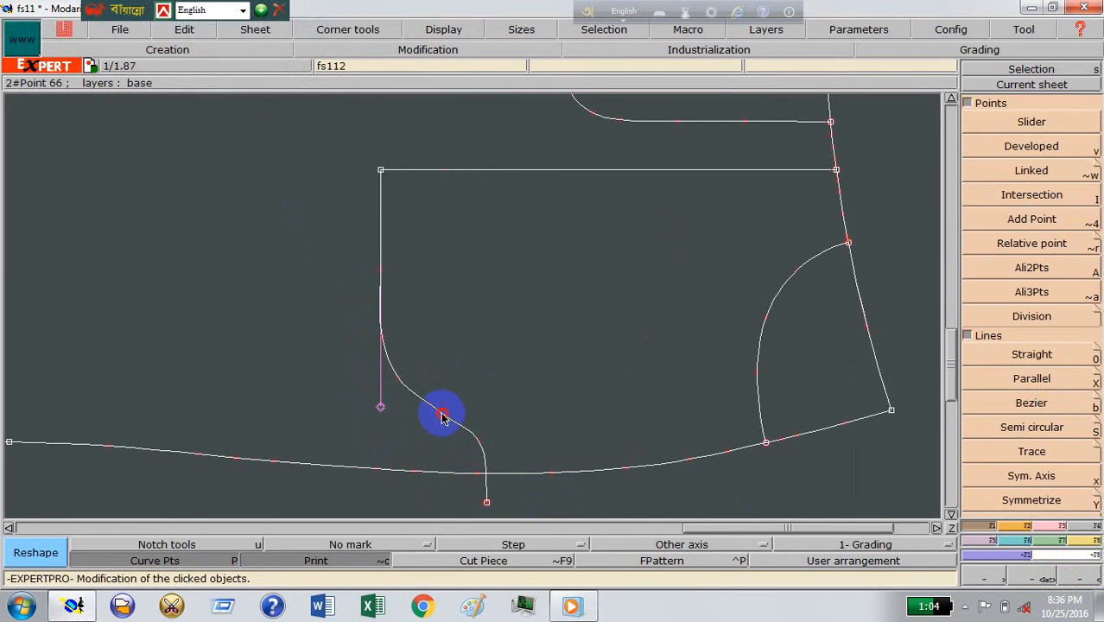
{"action": "left_click_drag", "start_coordinate": [442, 417], "coordinate": [456, 416]}
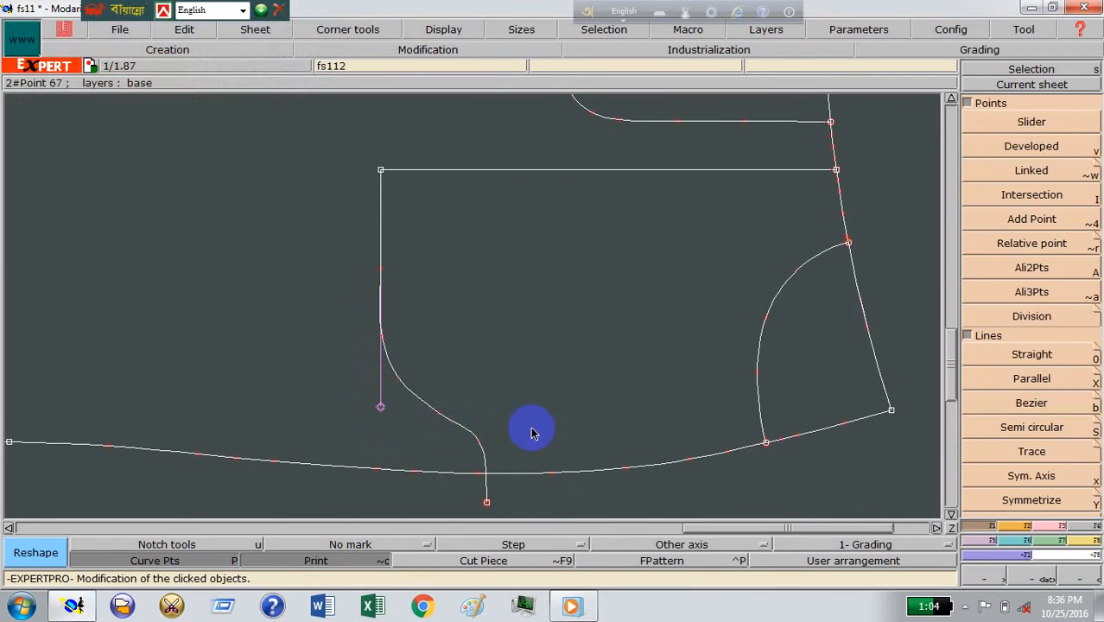
Step: Trim the pocket bag curve at the side seam by inserting their intersection point and deleting the overhang, and turn off the Print display
{"action": "left_click", "coordinate": [1030, 525]}
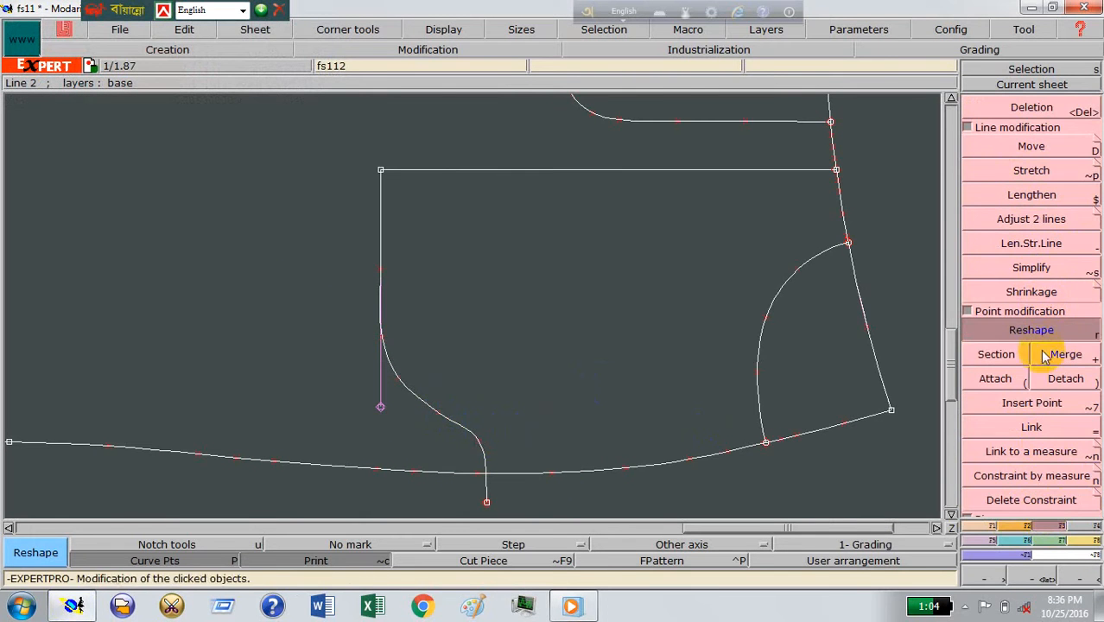
{"action": "left_click", "coordinate": [977, 525]}
{"action": "left_click", "coordinate": [1030, 194]}
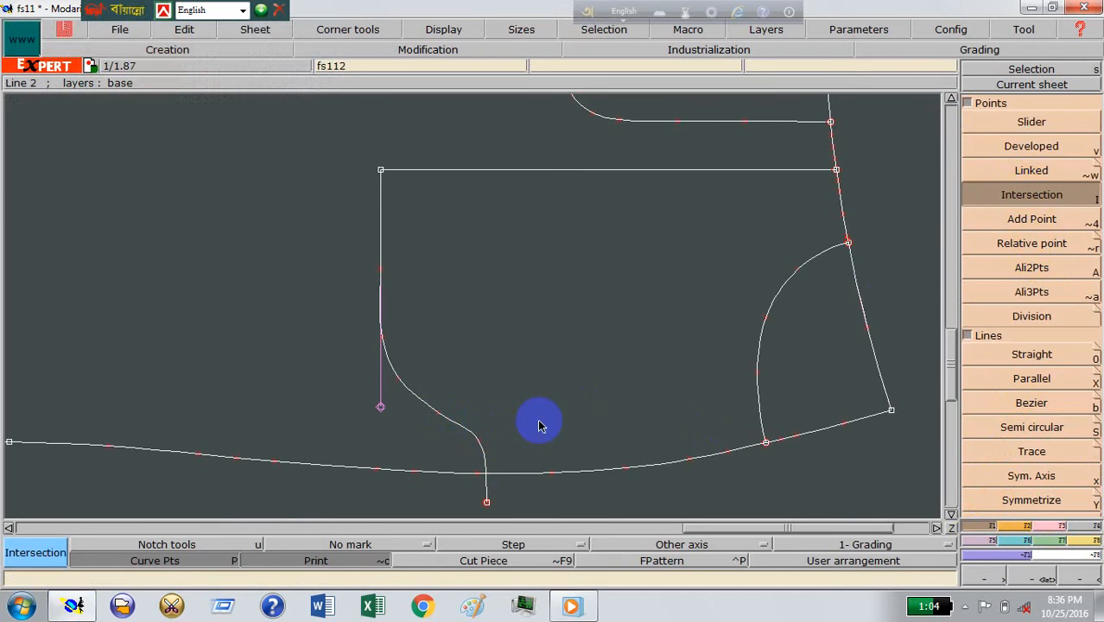
{"action": "left_click", "coordinate": [1045, 524]}
{"action": "left_click", "coordinate": [1037, 406]}
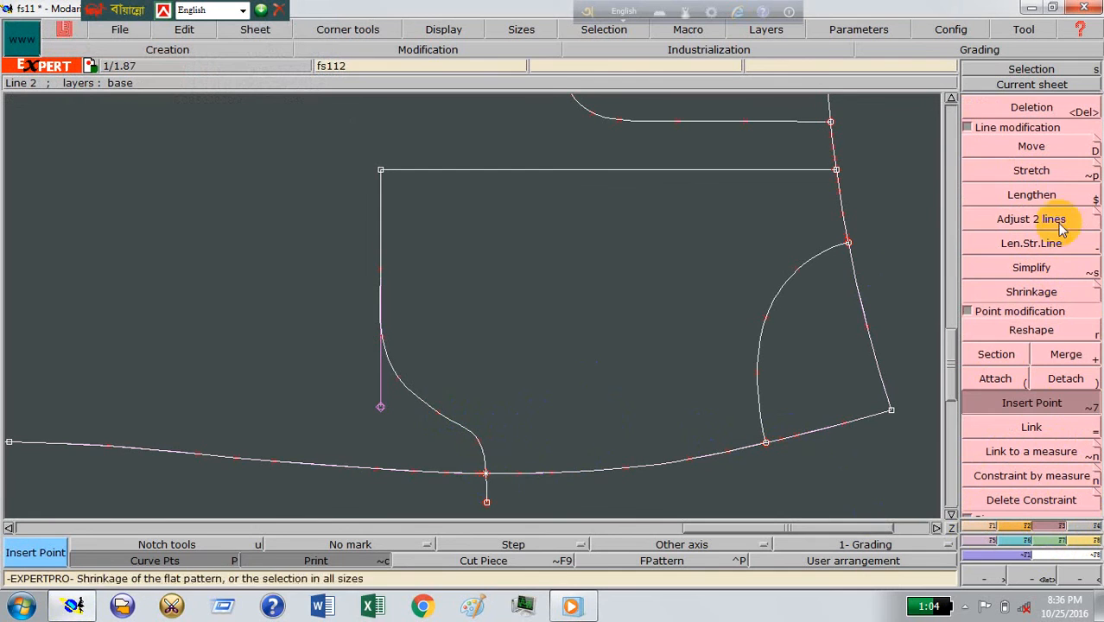
{"action": "left_click", "coordinate": [1024, 108]}
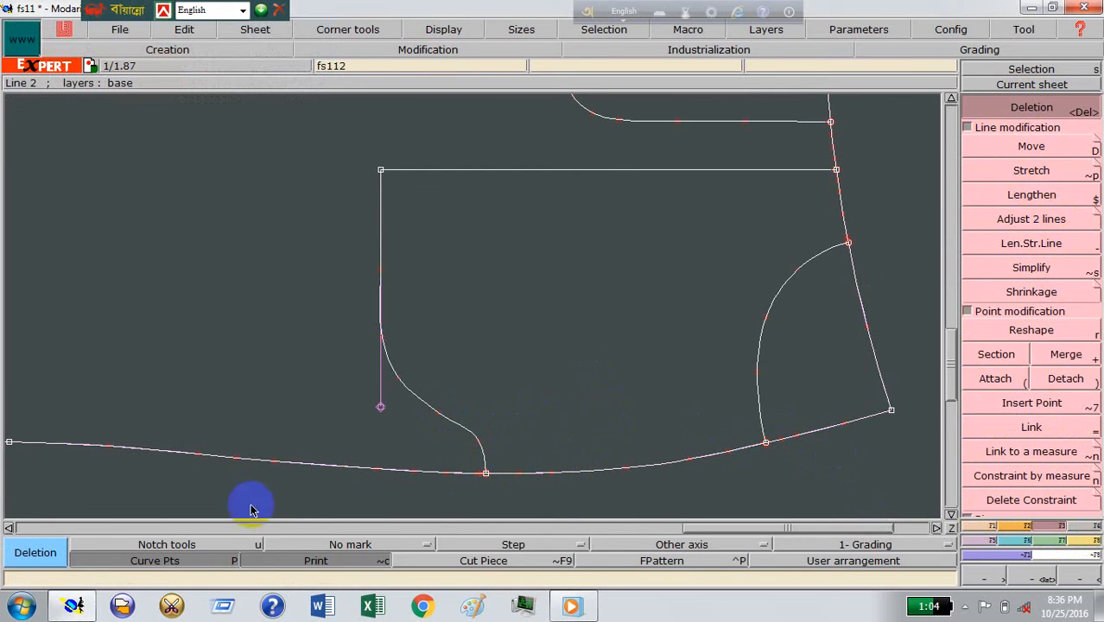
{"action": "left_click", "coordinate": [314, 561]}
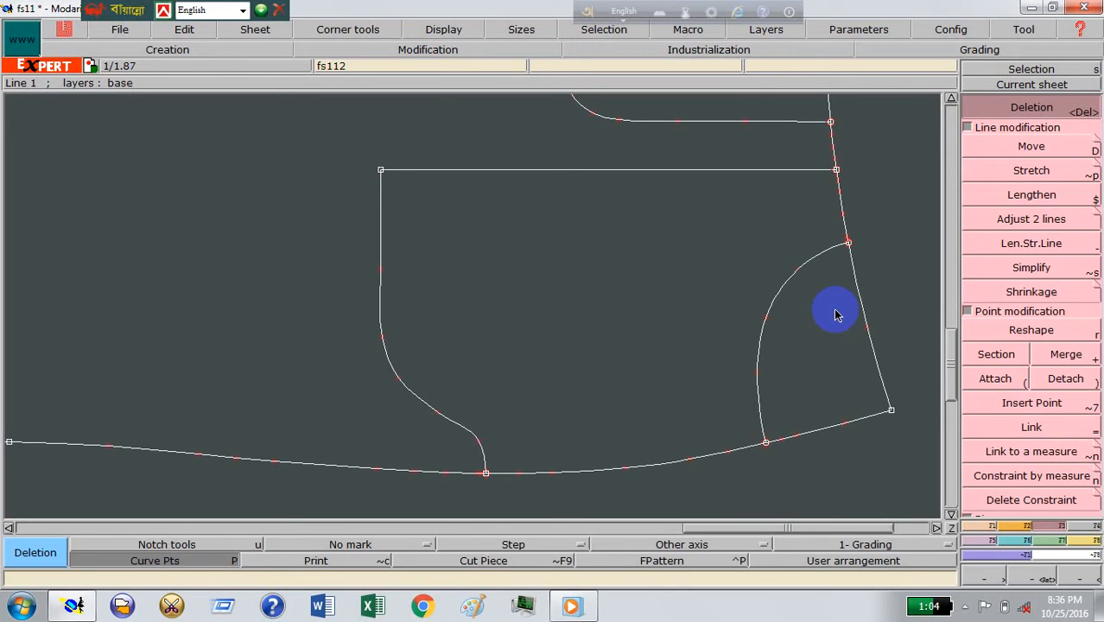
Step: Draw a parallel of the curved pocket opening line, offset toward the leg inside the pocket bag
{"action": "left_click", "coordinate": [987, 526]}
{"action": "left_click", "coordinate": [1024, 384]}
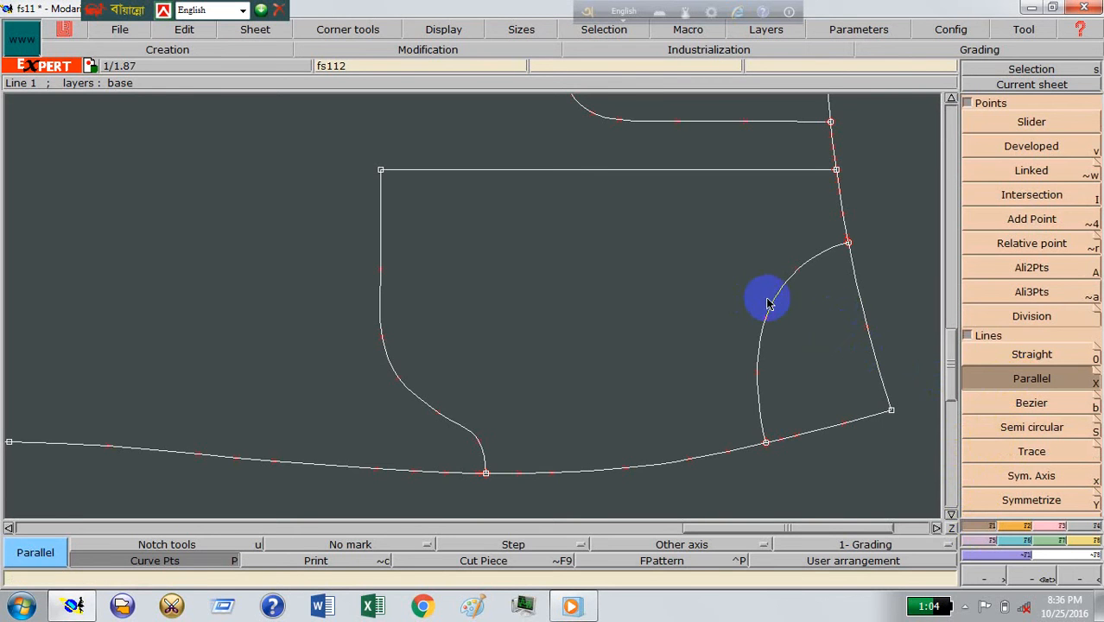
{"action": "left_click", "coordinate": [772, 306]}
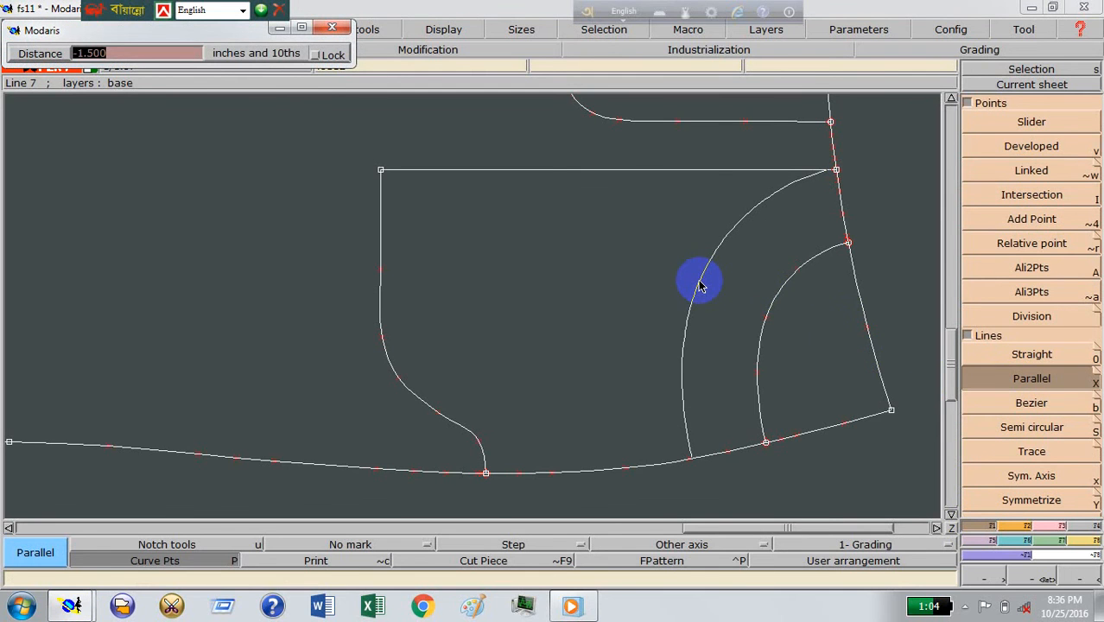
{"action": "type", "text": "2"}
{"action": "key", "text": "Return"}
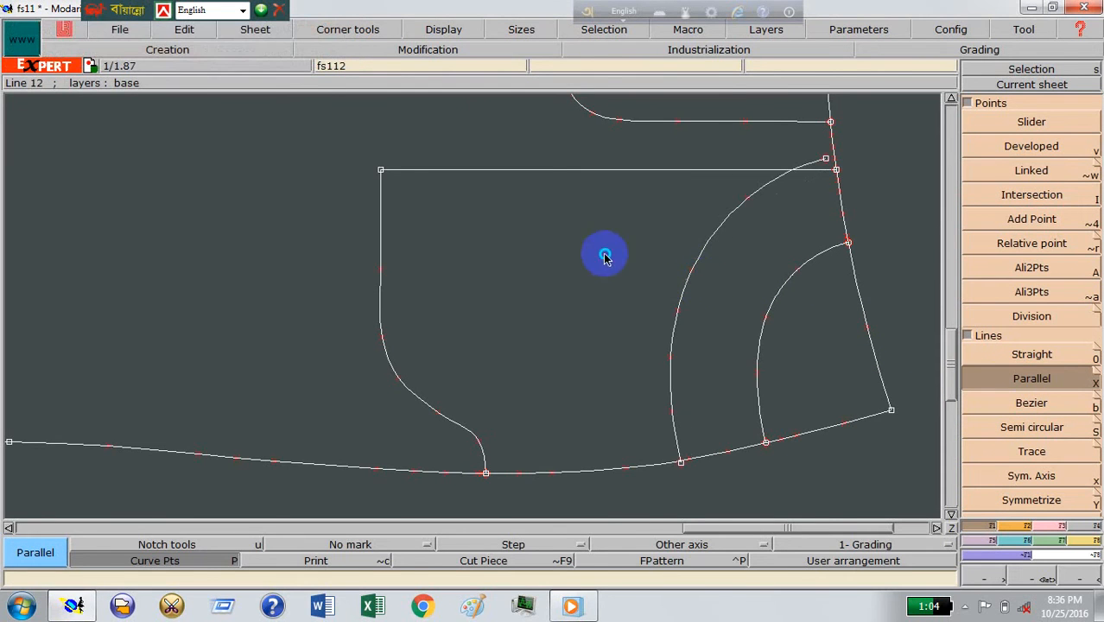
Step: Attach the parallel curve's waist end to the horizontal line's end point on the waistline and reshape the curve slightly below that line
{"action": "left_click", "coordinate": [1033, 578]}
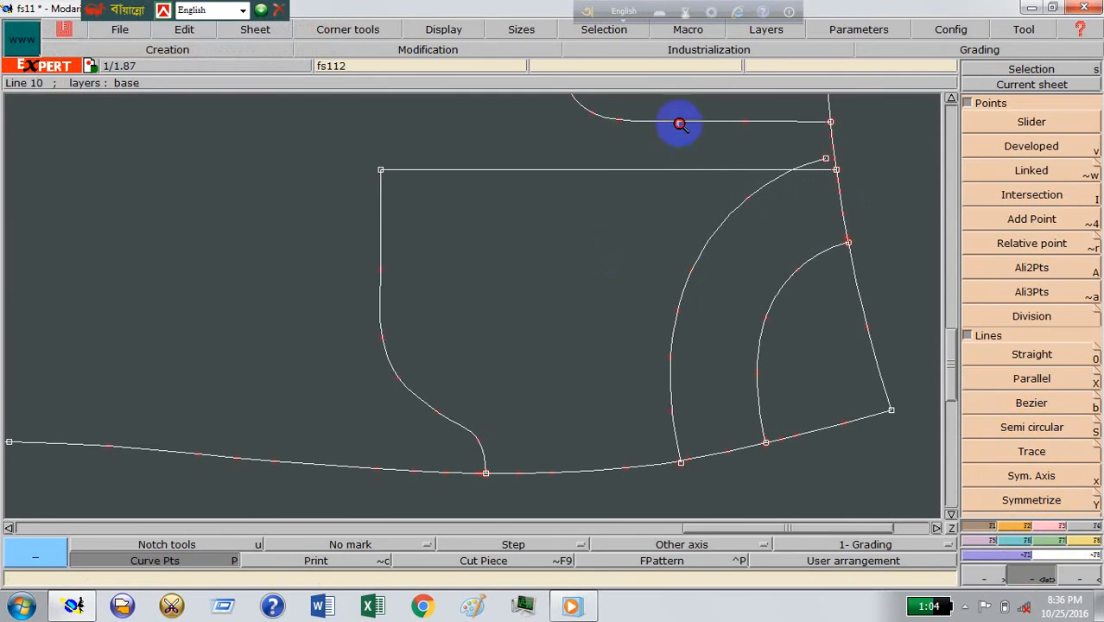
{"action": "left_click_drag", "start_coordinate": [679, 123], "coordinate": [907, 310]}
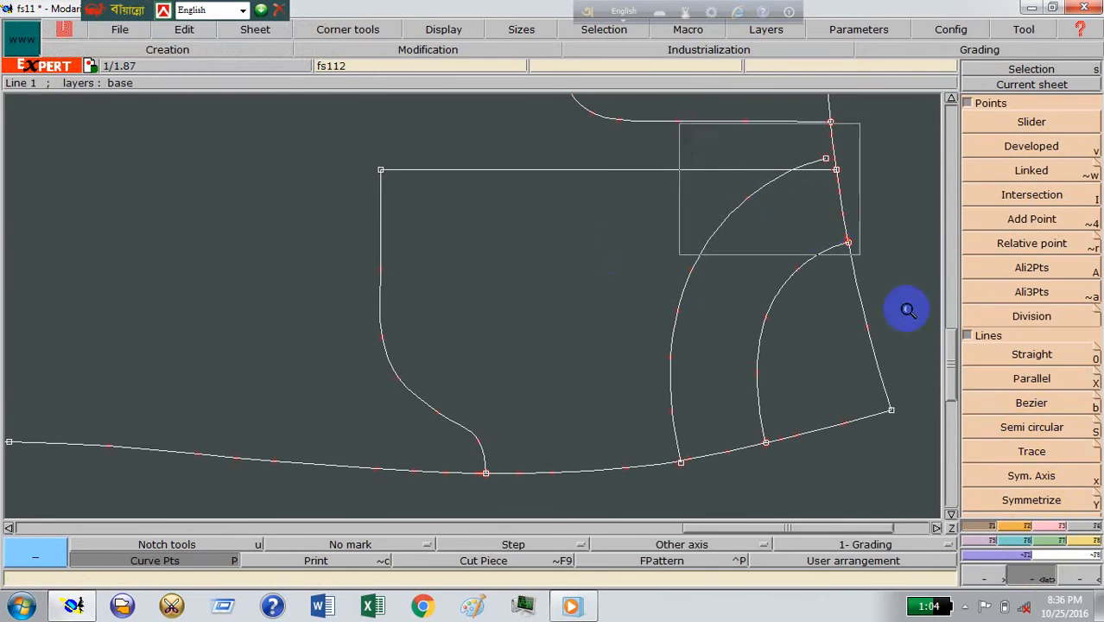
{"action": "left_click", "coordinate": [1055, 526]}
{"action": "left_click", "coordinate": [996, 379]}
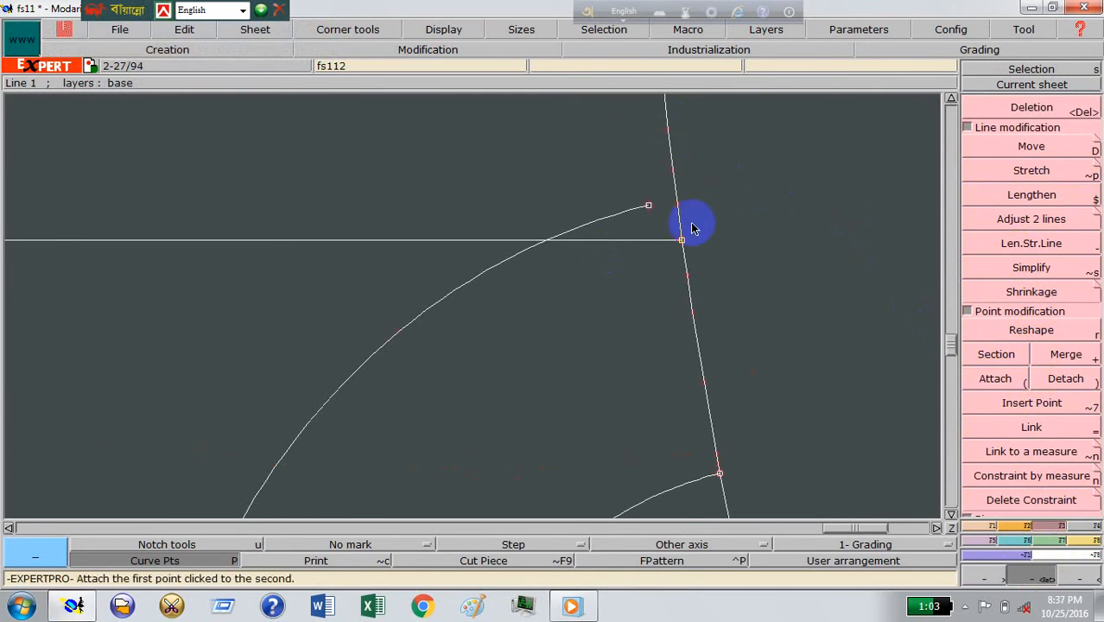
{"action": "left_click", "coordinate": [649, 206]}
{"action": "left_click", "coordinate": [681, 240]}
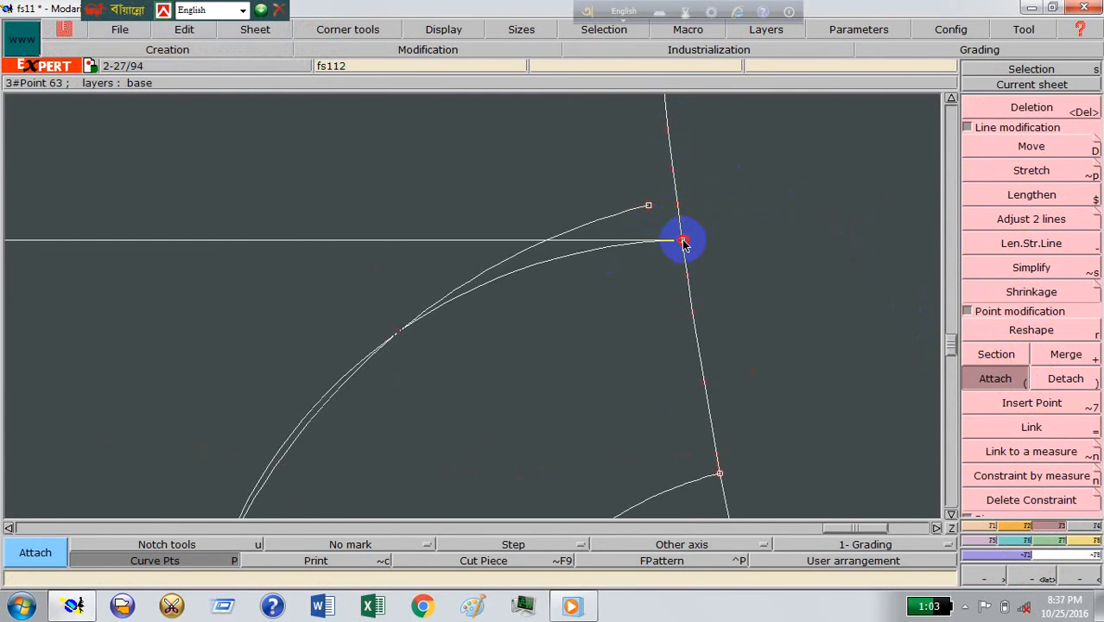
{"action": "key", "text": "r"}
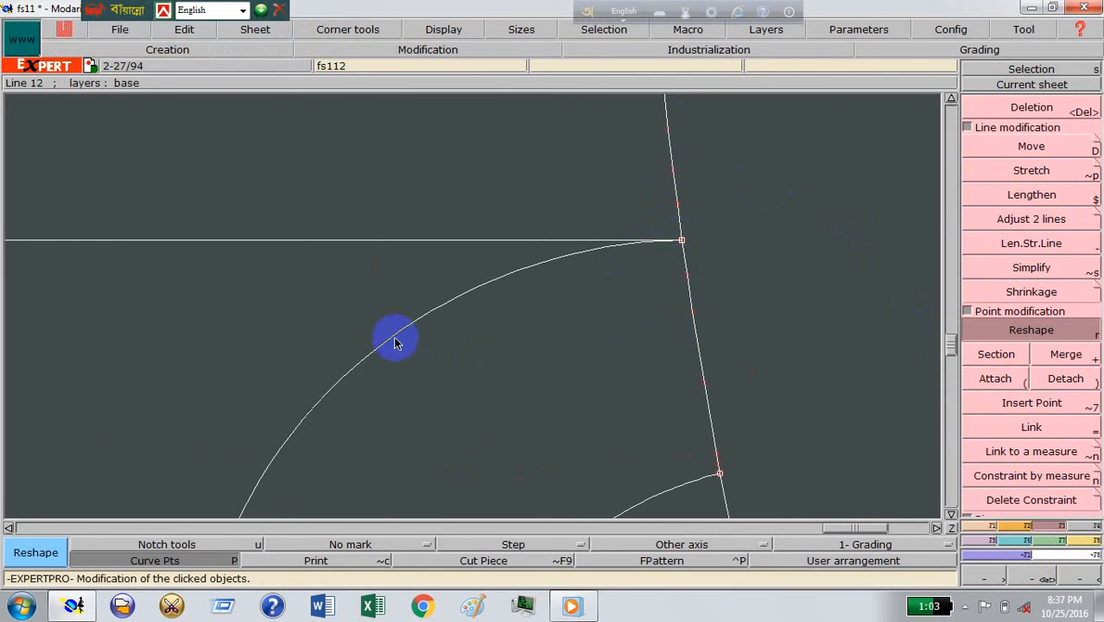
{"action": "right_click_drag", "start_coordinate": [395, 338], "coordinate": [398, 342]}
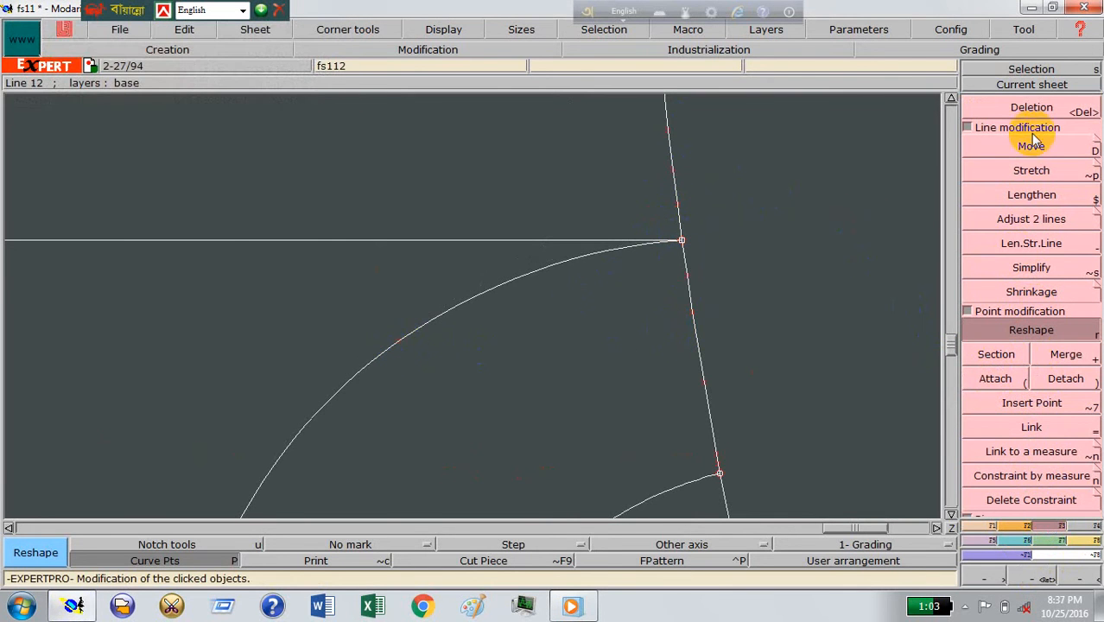
Step: Lengthen the side seam end of the parallel curve in a straight line past the side seam
{"action": "left_click", "coordinate": [1047, 88]}
{"action": "left_click", "coordinate": [625, 320]}
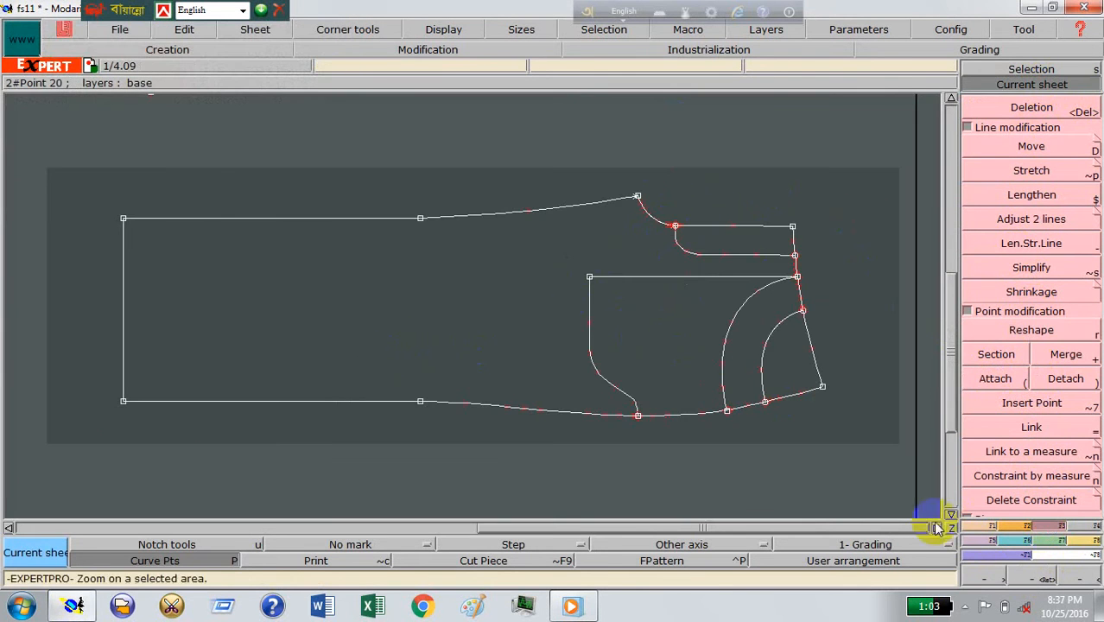
{"action": "left_click", "coordinate": [525, 181]}
{"action": "left_click", "coordinate": [833, 447]}
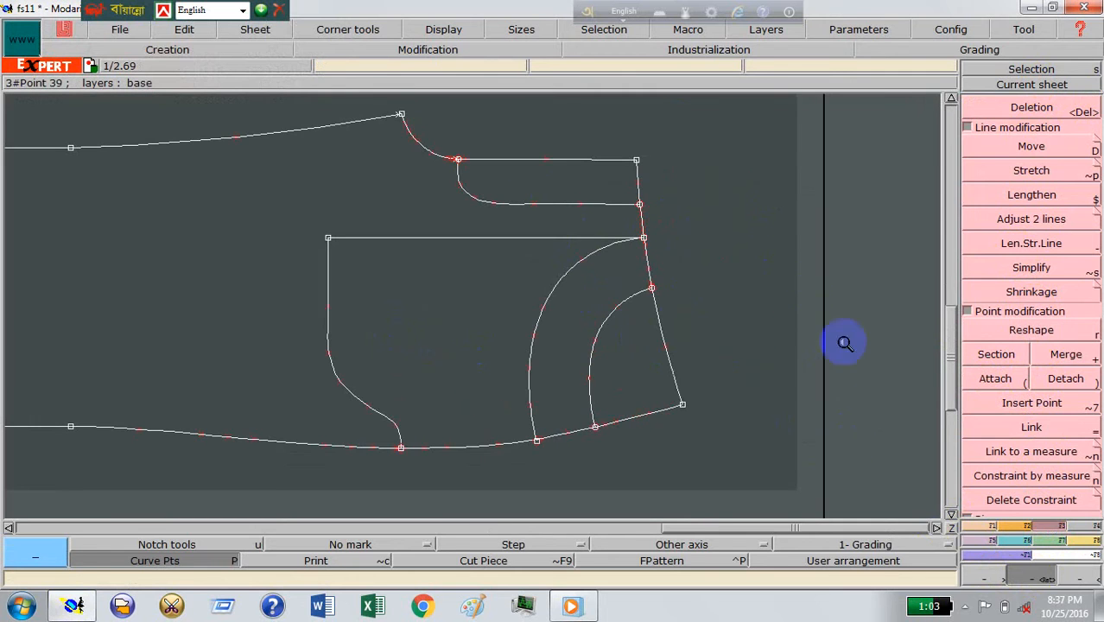
{"action": "left_click", "coordinate": [1022, 244]}
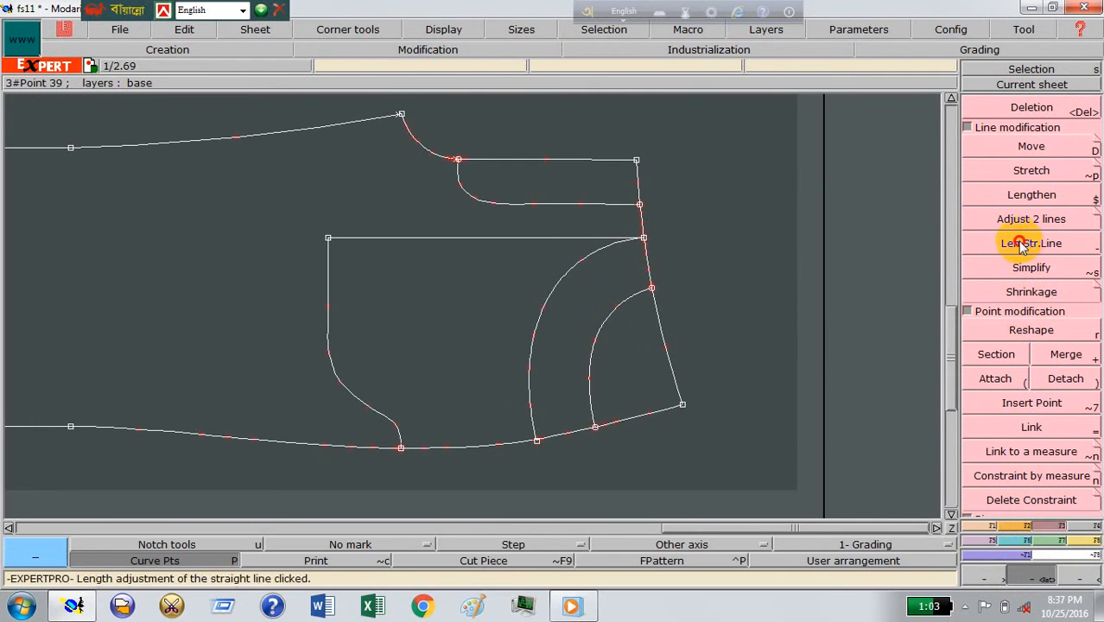
{"action": "left_click", "coordinate": [530, 414]}
{"action": "left_click", "coordinate": [546, 481]}
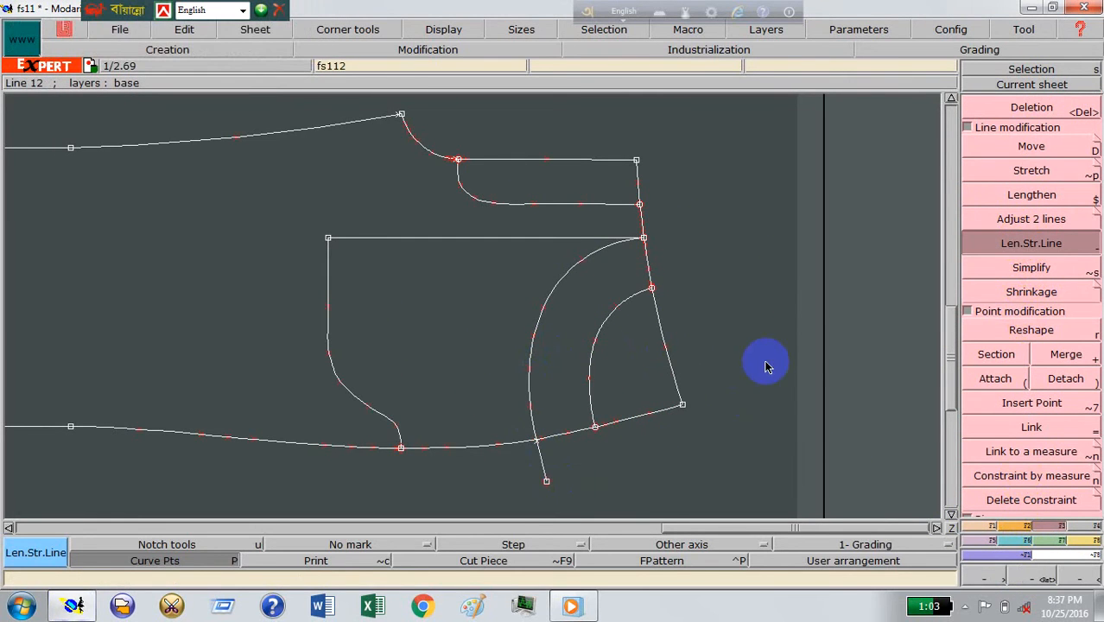
Step: Delete the parallel curve's former end point at the side seam and undo the accidental action
{"action": "left_click", "coordinate": [1026, 111]}
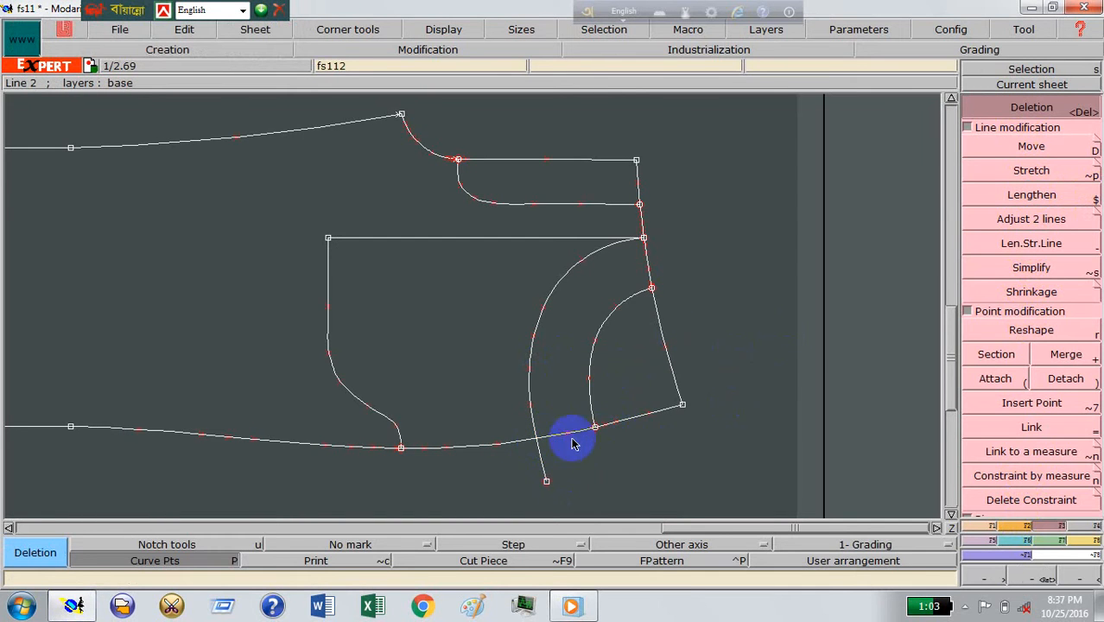
{"action": "key", "text": "super"}
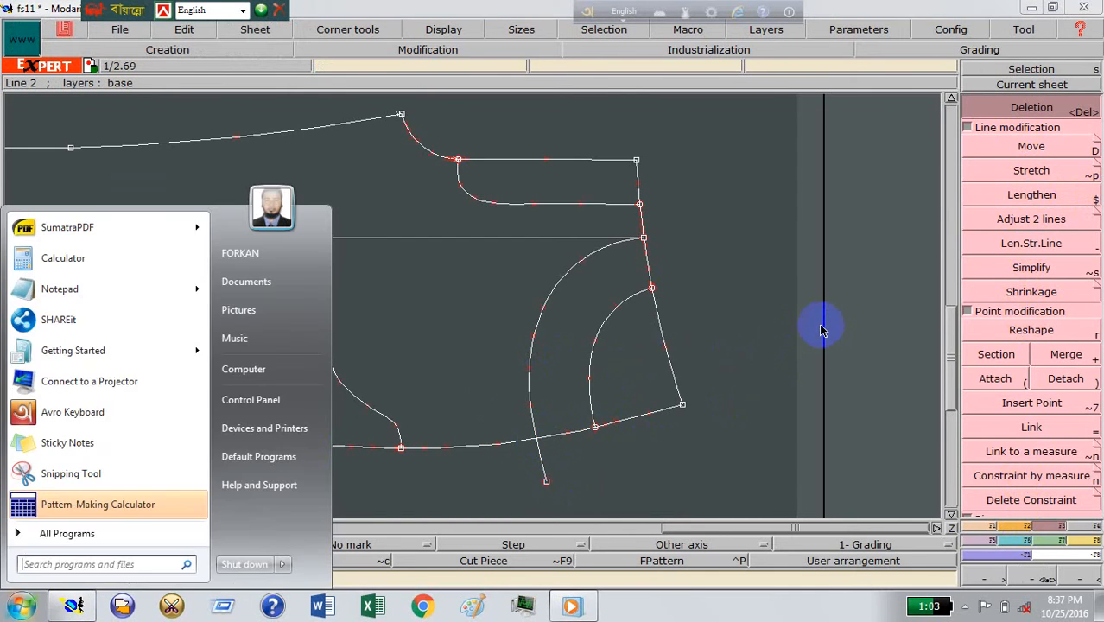
{"action": "left_click", "coordinate": [464, 369]}
{"action": "key", "text": "ctrl+z"}
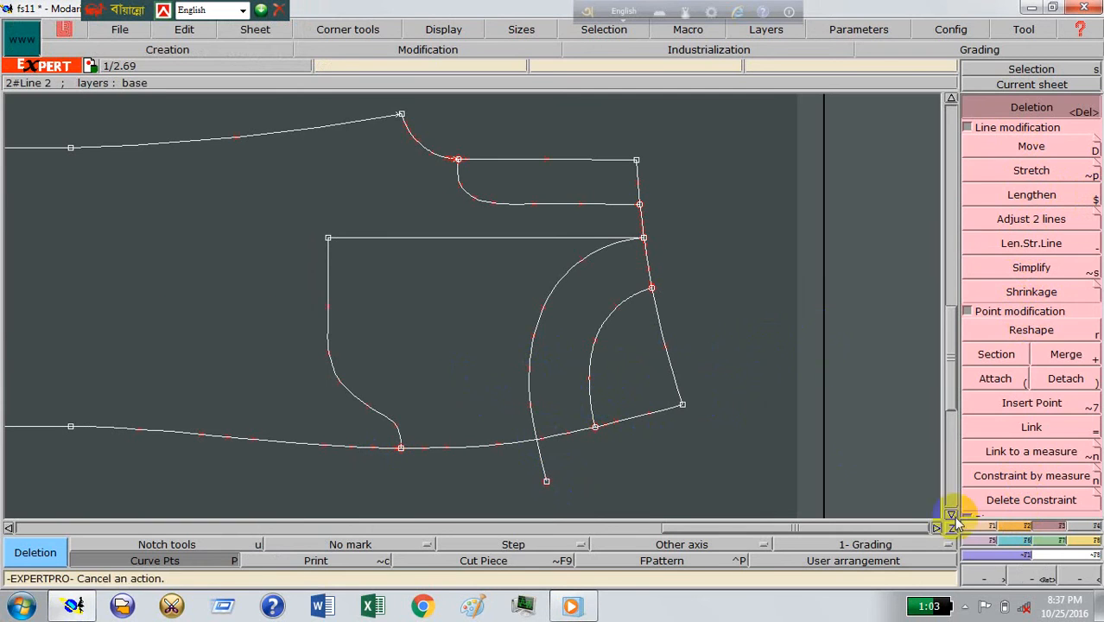
Step: Trim the parallel curve at the side seam by inserting their intersection point and deleting the overhang beyond the seam
{"action": "left_click", "coordinate": [983, 526]}
{"action": "left_click", "coordinate": [1029, 200]}
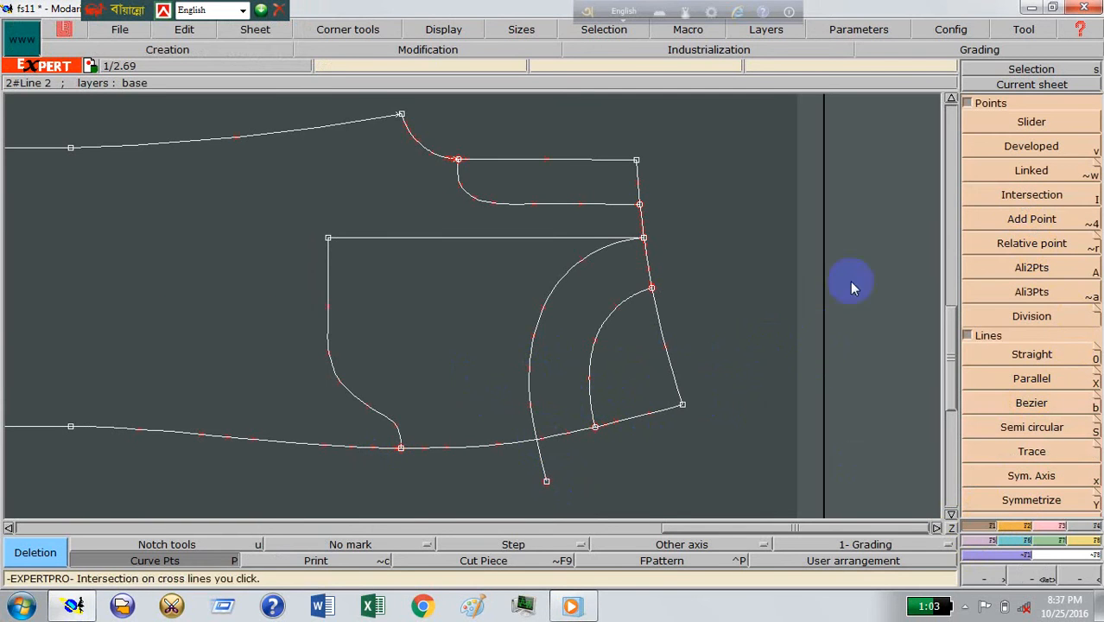
{"action": "left_click", "coordinate": [535, 443]}
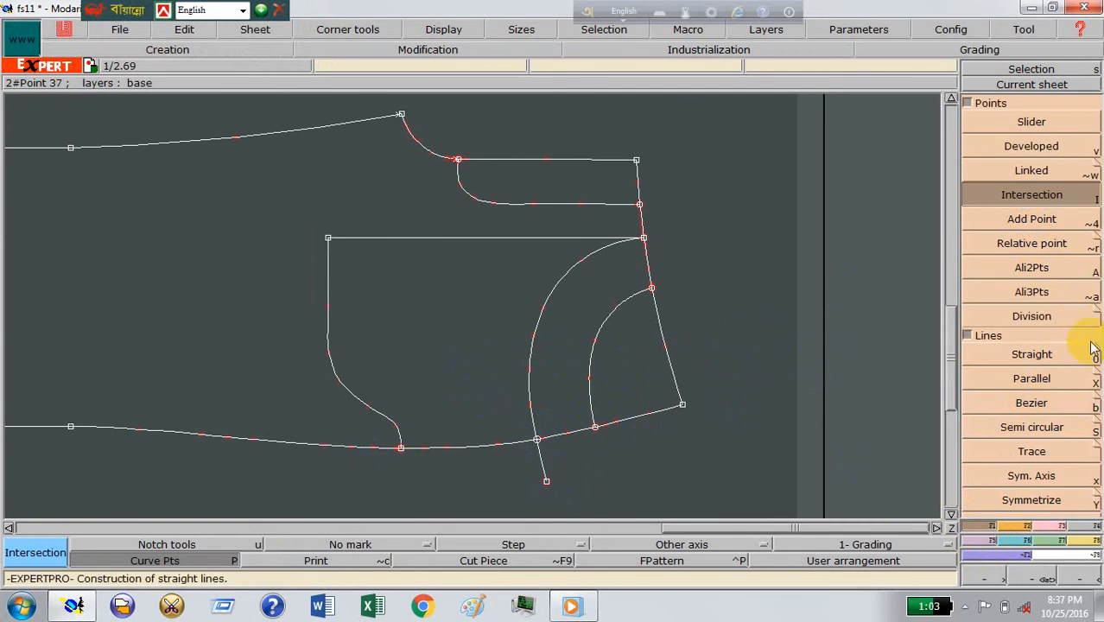
{"action": "left_click", "coordinate": [1061, 526]}
{"action": "left_click", "coordinate": [1031, 403]}
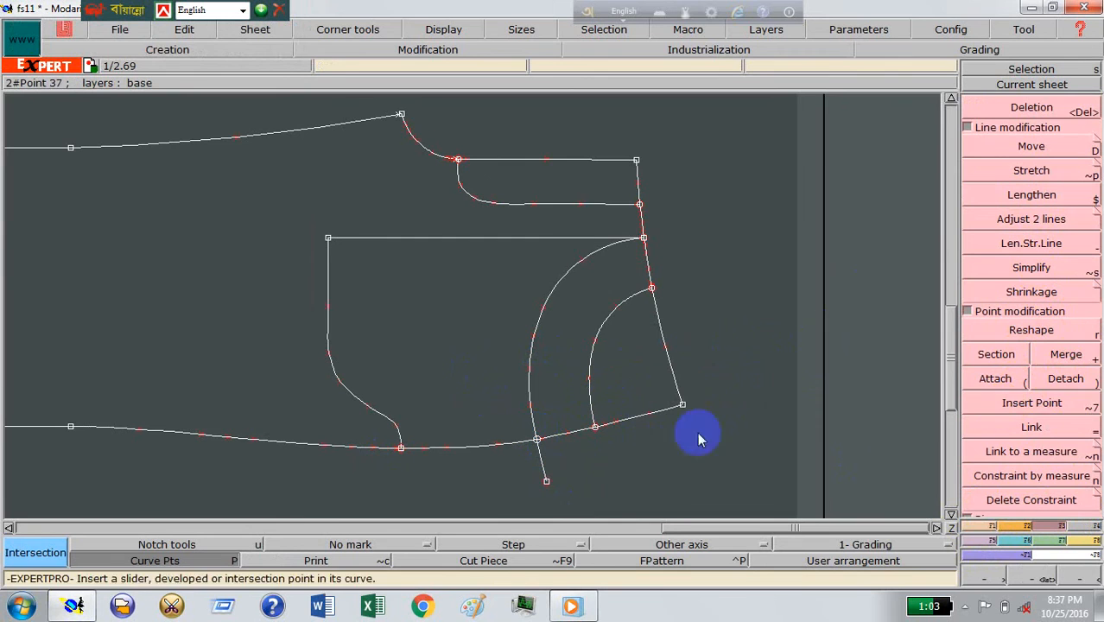
{"action": "left_click", "coordinate": [548, 441]}
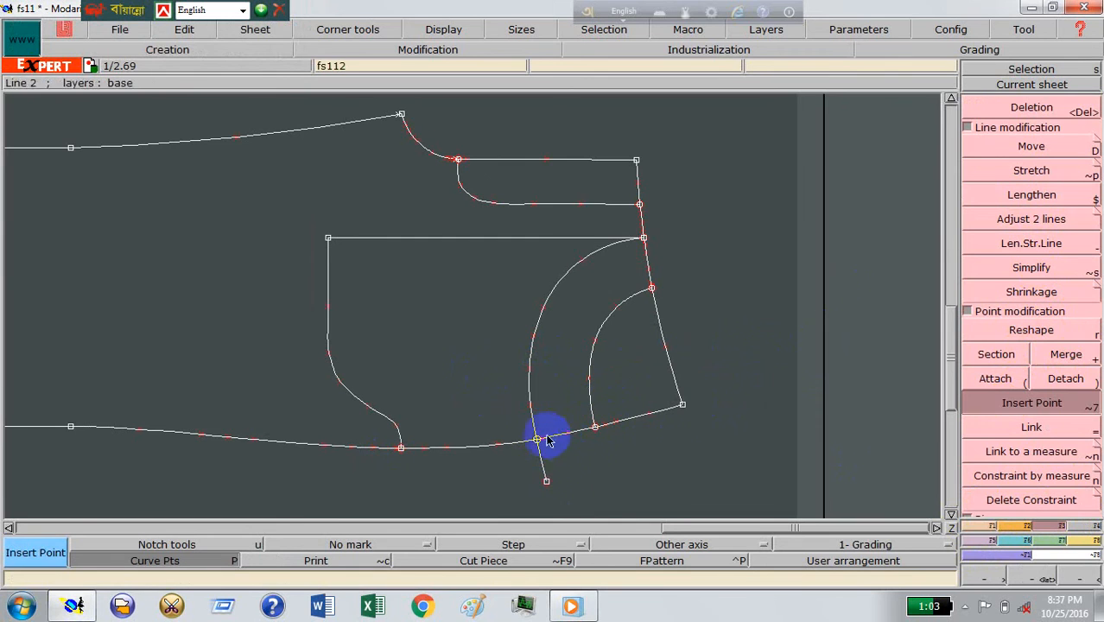
{"action": "left_click", "coordinate": [1025, 109]}
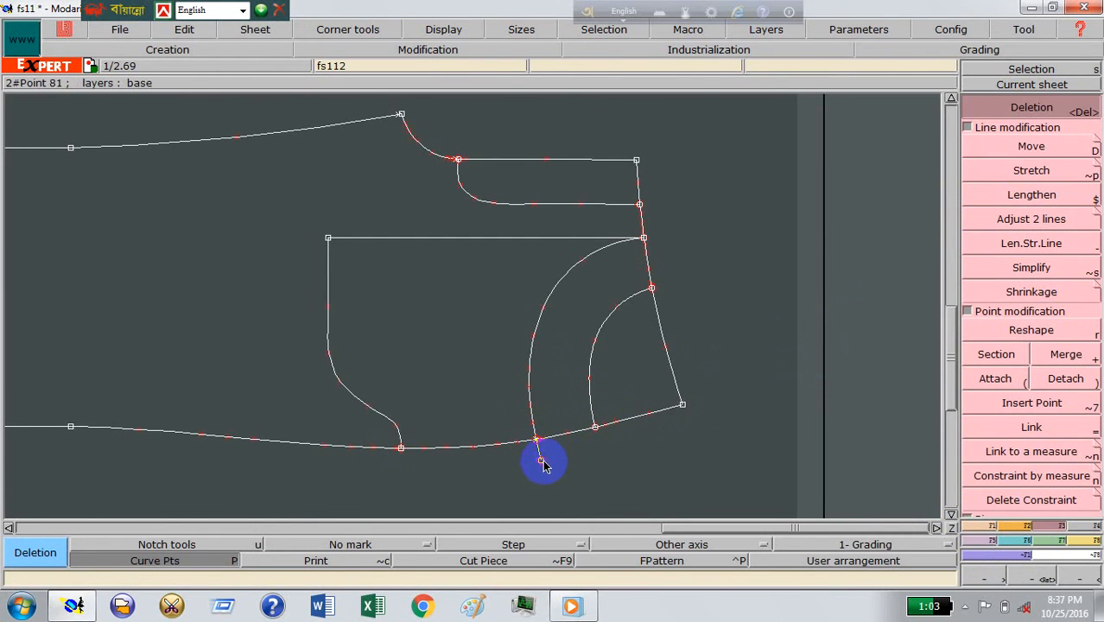
{"action": "left_click", "coordinate": [541, 461]}
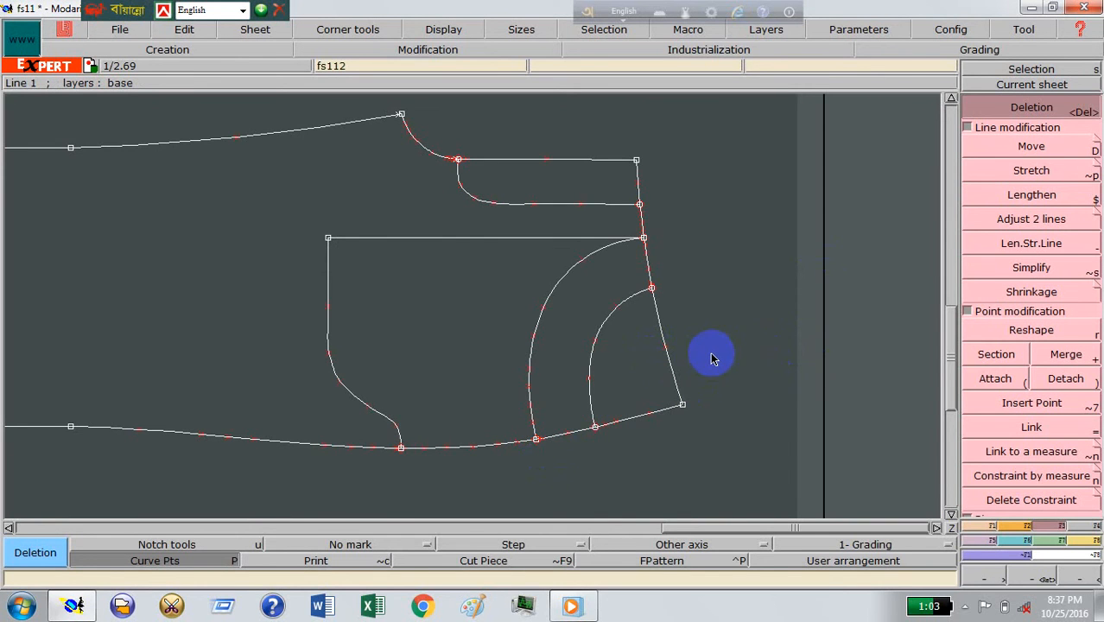
Step: Extract the front panel from the pattern sheet with the Seam tool, covering the leg, pocket bag, fly and facing areas without the pocket opening corner
{"action": "left_click", "coordinate": [1031, 83]}
{"action": "left_click", "coordinate": [469, 251]}
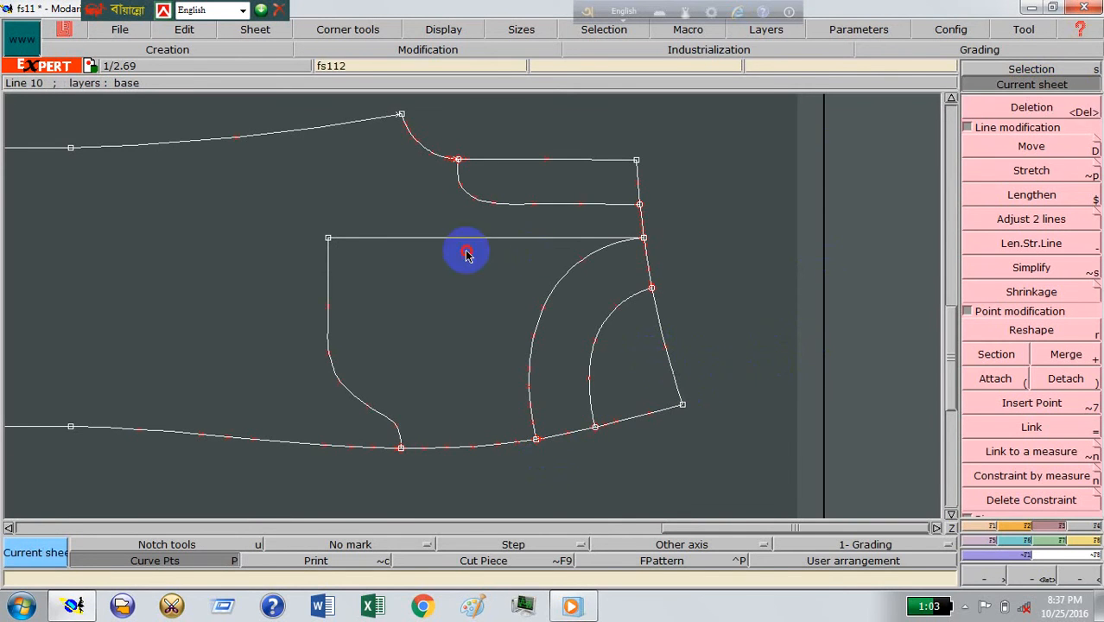
{"action": "left_click", "coordinate": [1047, 577]}
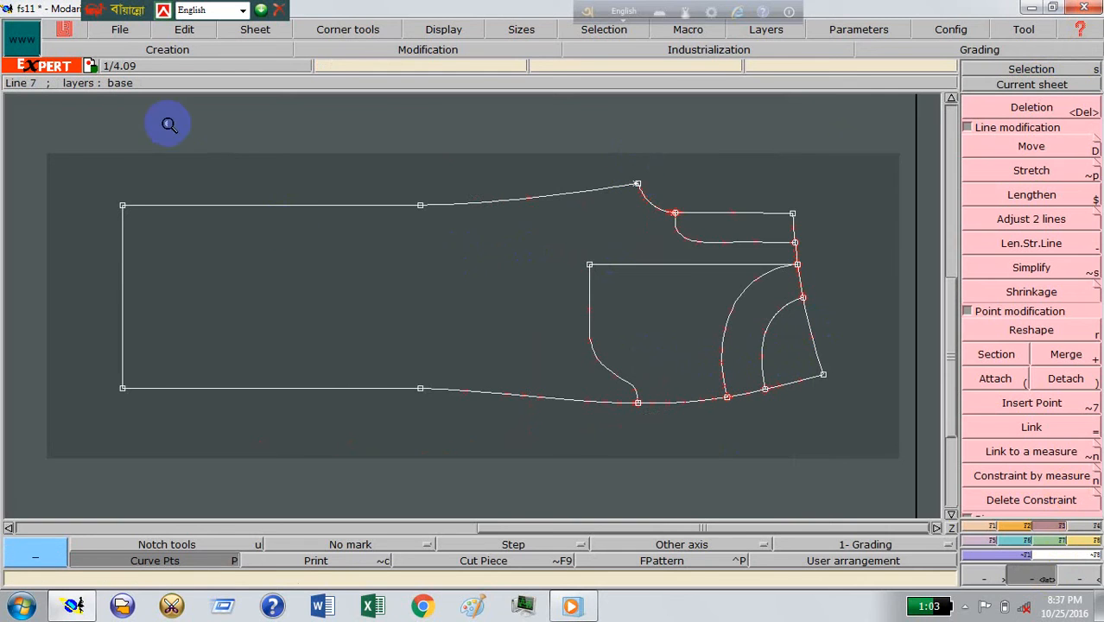
{"action": "left_click_drag", "start_coordinate": [762, 444], "coordinate": [850, 465]}
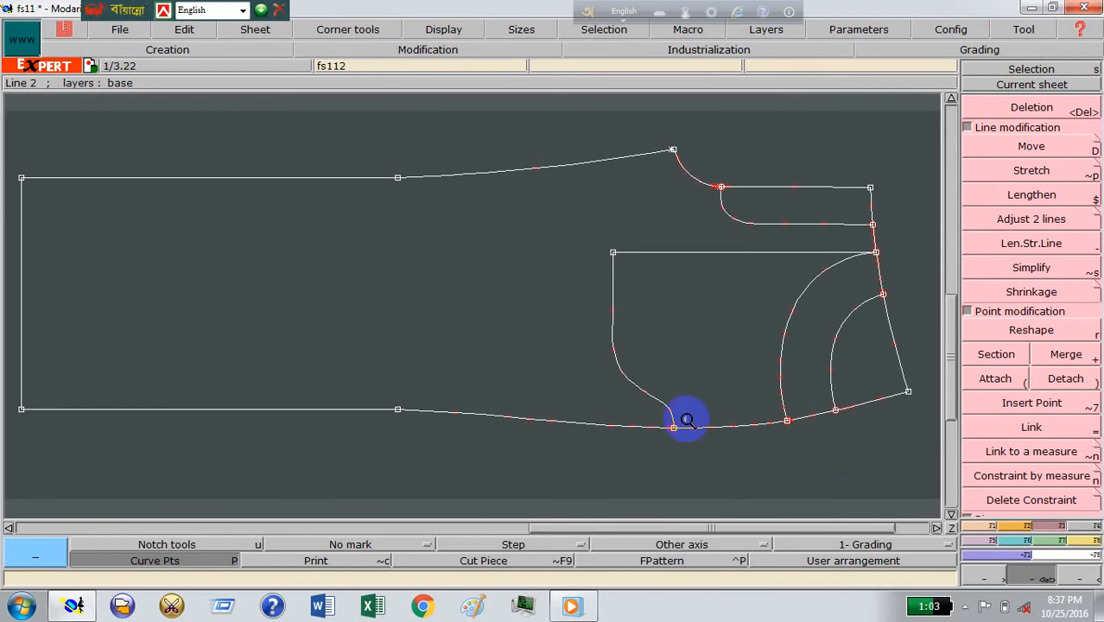
{"action": "left_click", "coordinate": [1085, 526]}
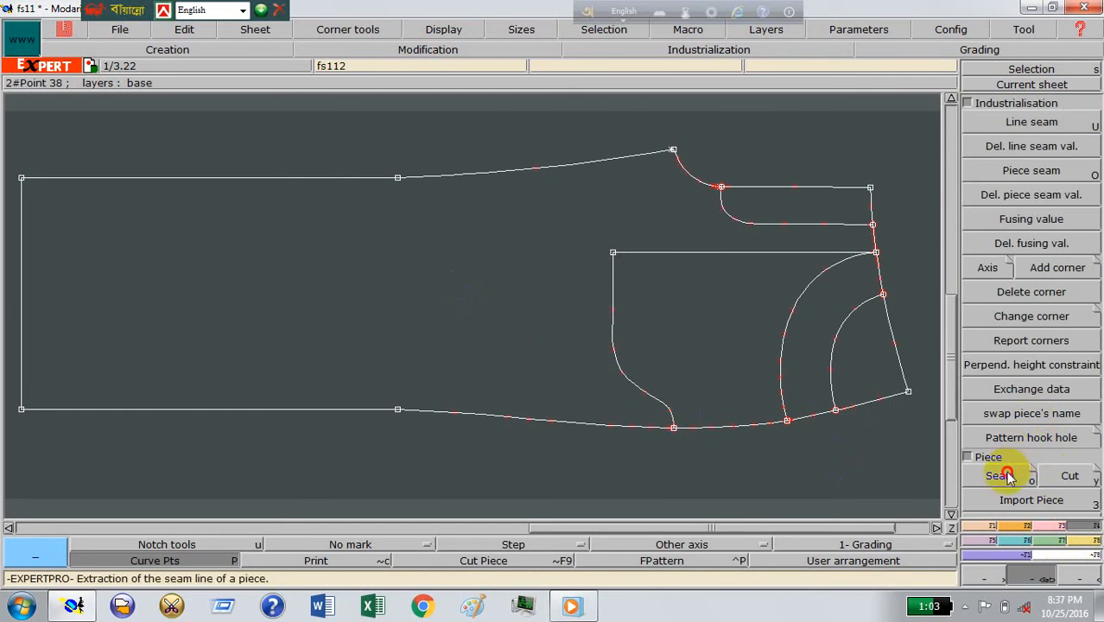
{"action": "left_click", "coordinate": [1002, 473]}
{"action": "left_click", "coordinate": [777, 224]}
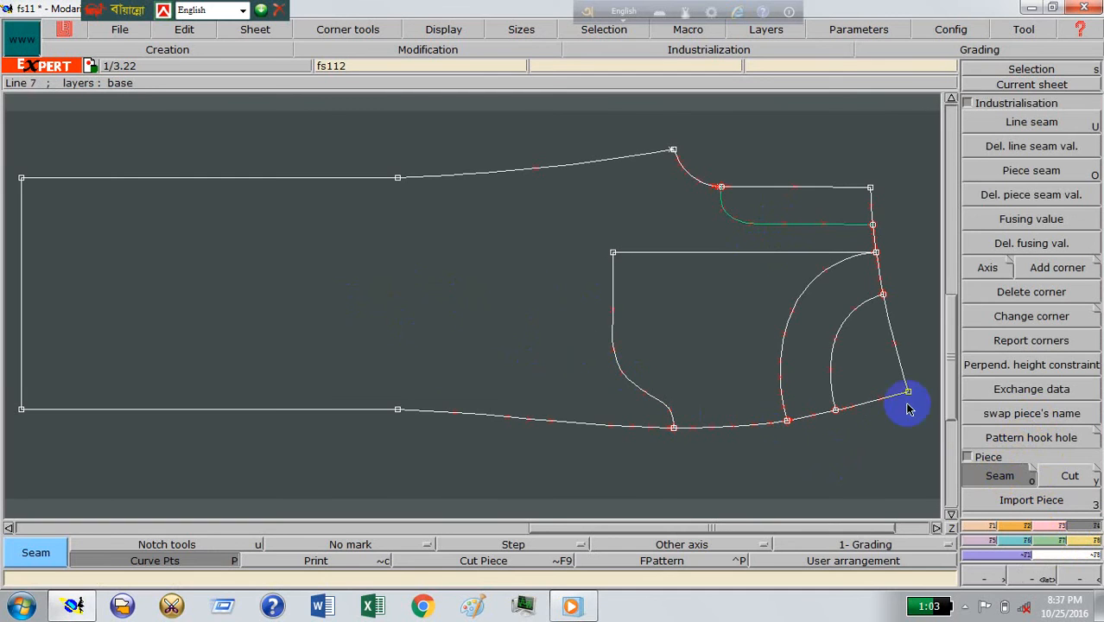
{"action": "left_click", "coordinate": [240, 319]}
{"action": "left_click", "coordinate": [671, 357]}
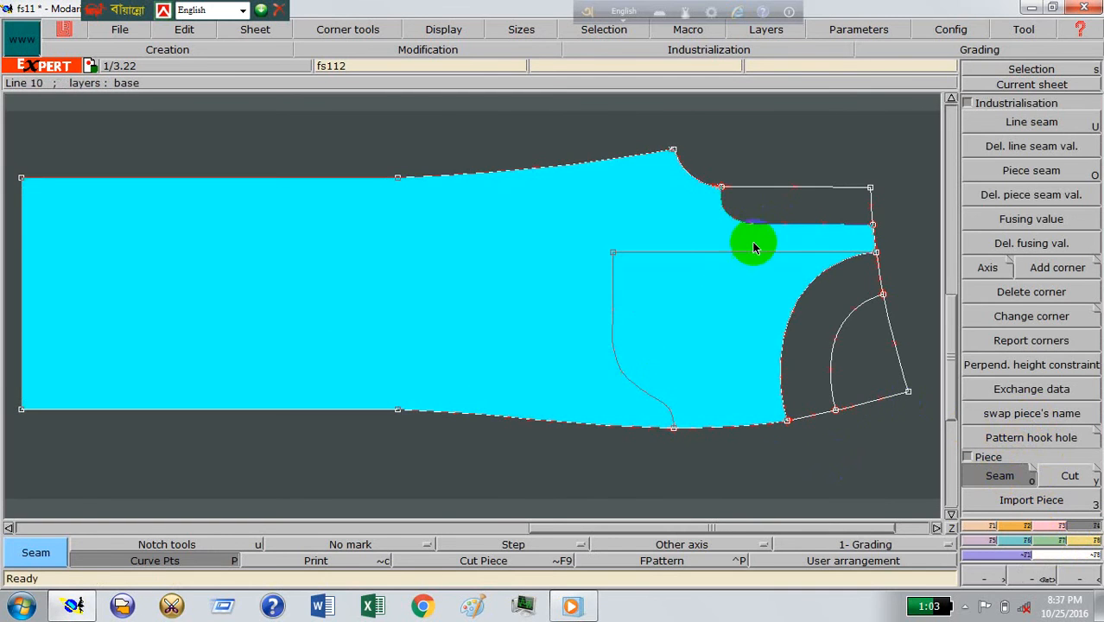
{"action": "left_click", "coordinate": [765, 214]}
{"action": "left_click", "coordinate": [815, 311]}
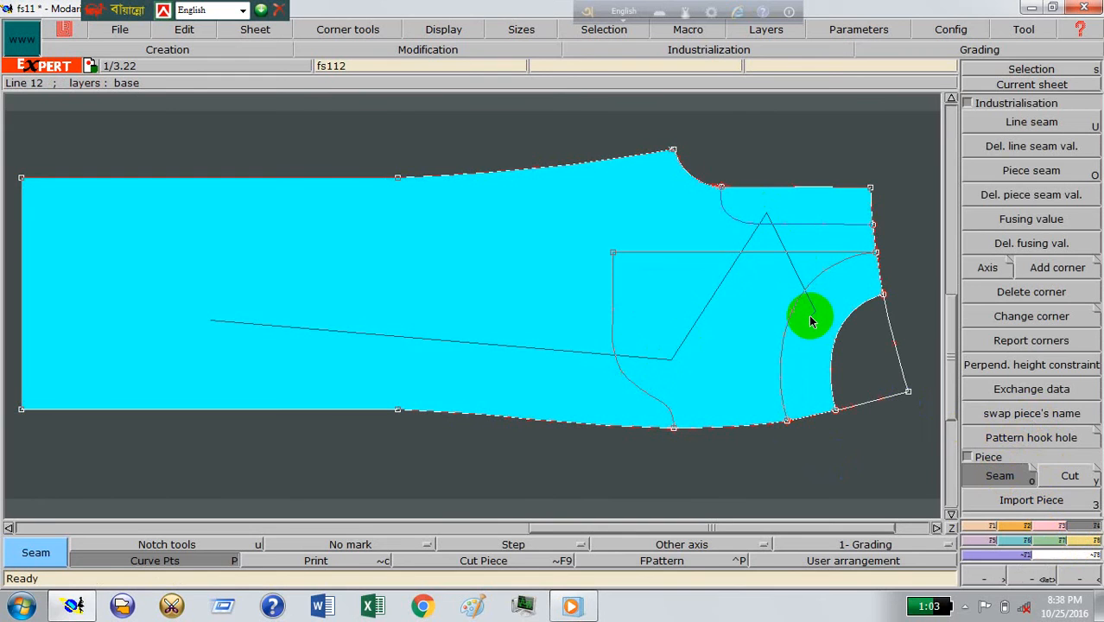
{"action": "right_click", "coordinate": [810, 321]}
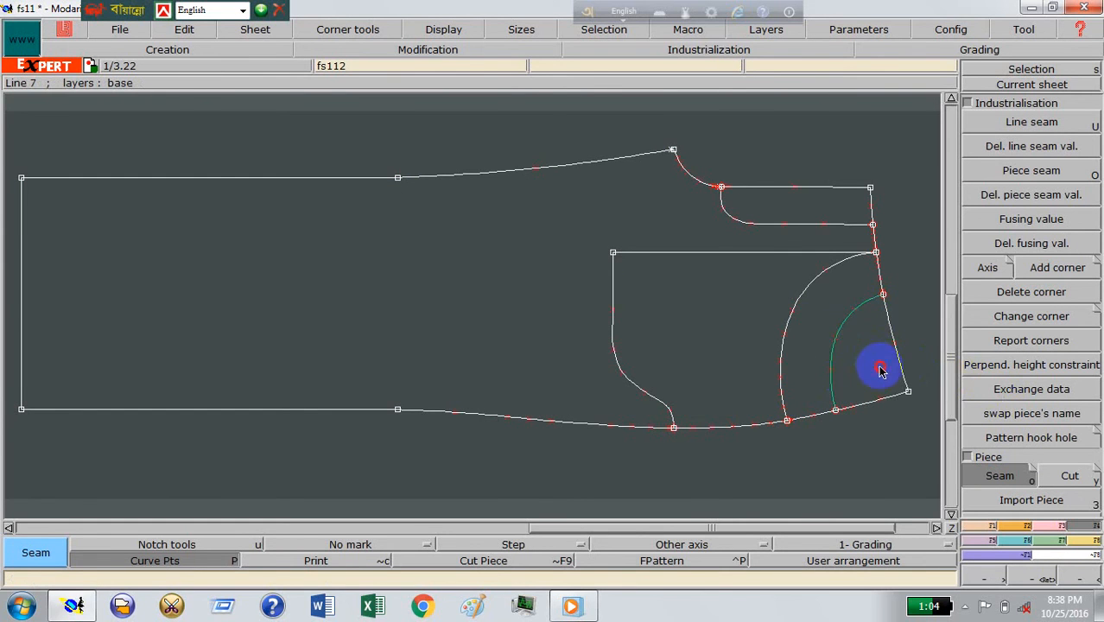
Step: Extract the small pieces from the front pattern: pocket facing, full pocket bag, pocket bag cut at the opening curve, and fly
{"action": "left_click", "coordinate": [820, 343]}
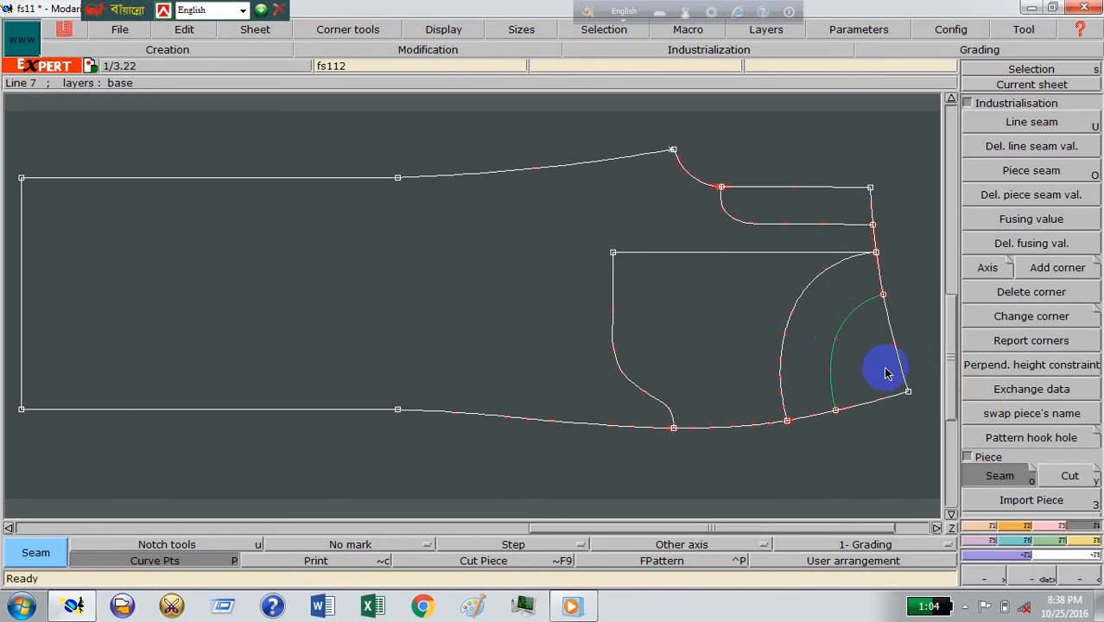
{"action": "left_click", "coordinate": [723, 325]}
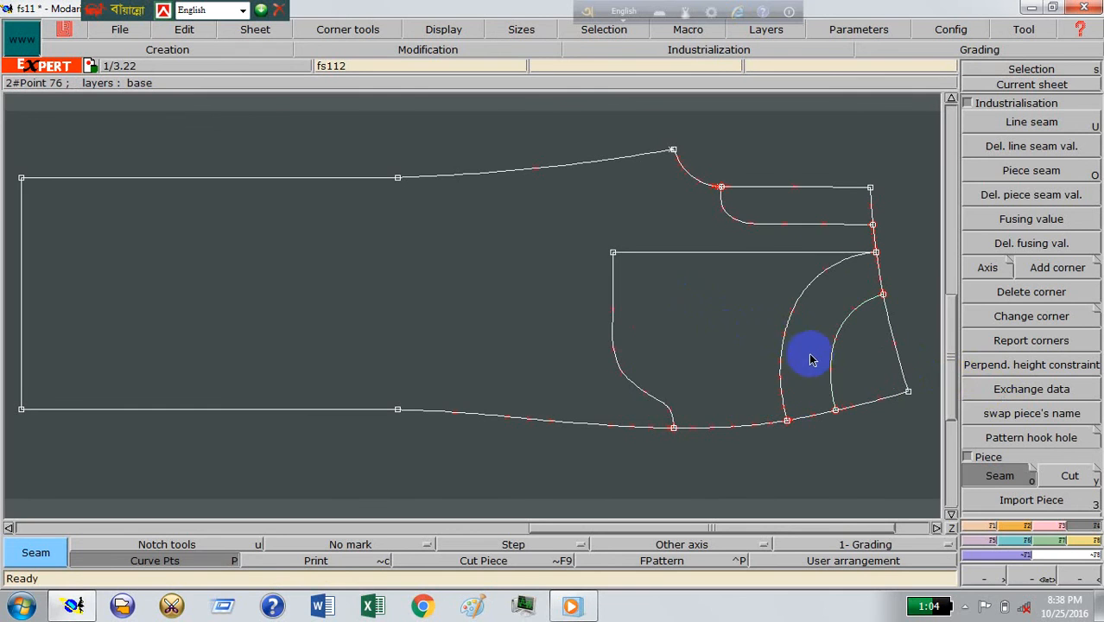
{"action": "left_click", "coordinate": [763, 332]}
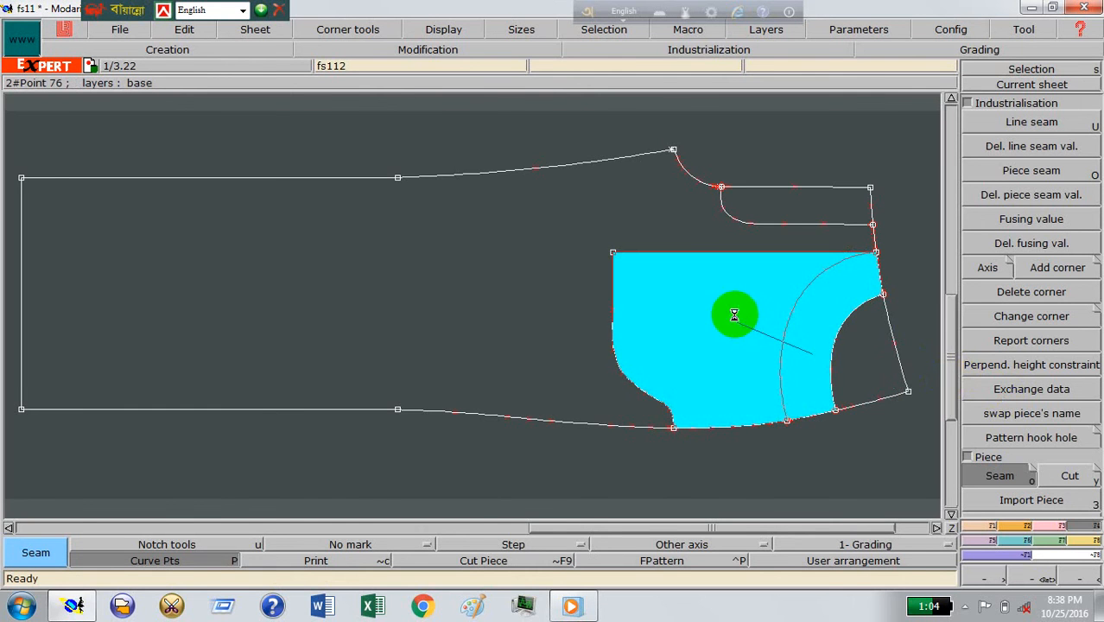
{"action": "left_click", "coordinate": [768, 208]}
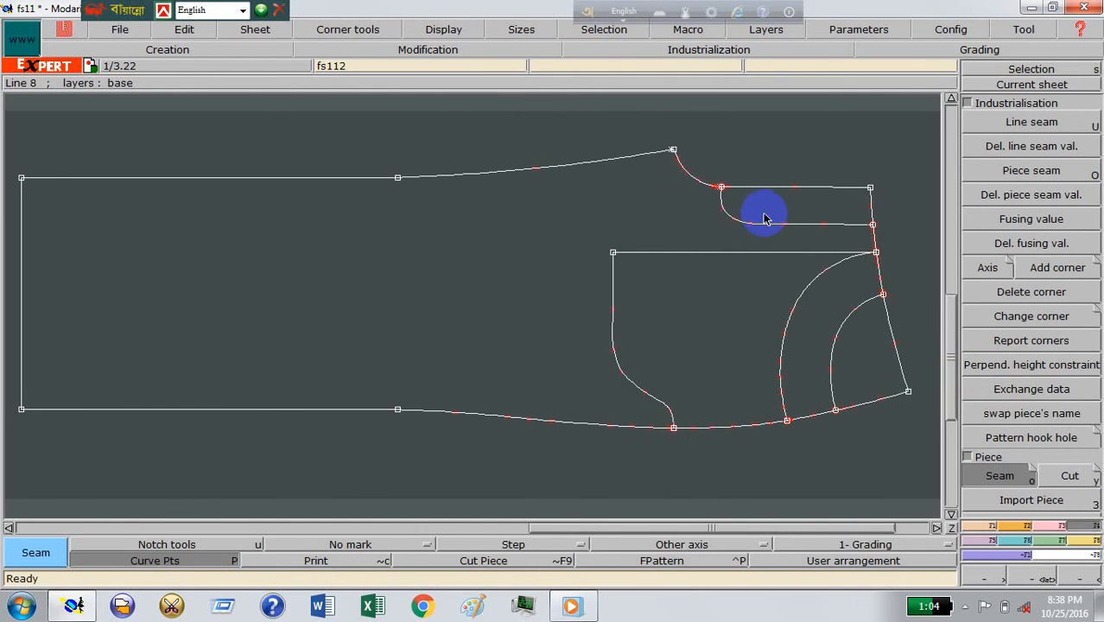
Step: Arrange all sheets on the desk and delete the sheet that holds only stray crossing lines
{"action": "key", "text": "j"}
{"action": "left_click", "coordinate": [1044, 578]}
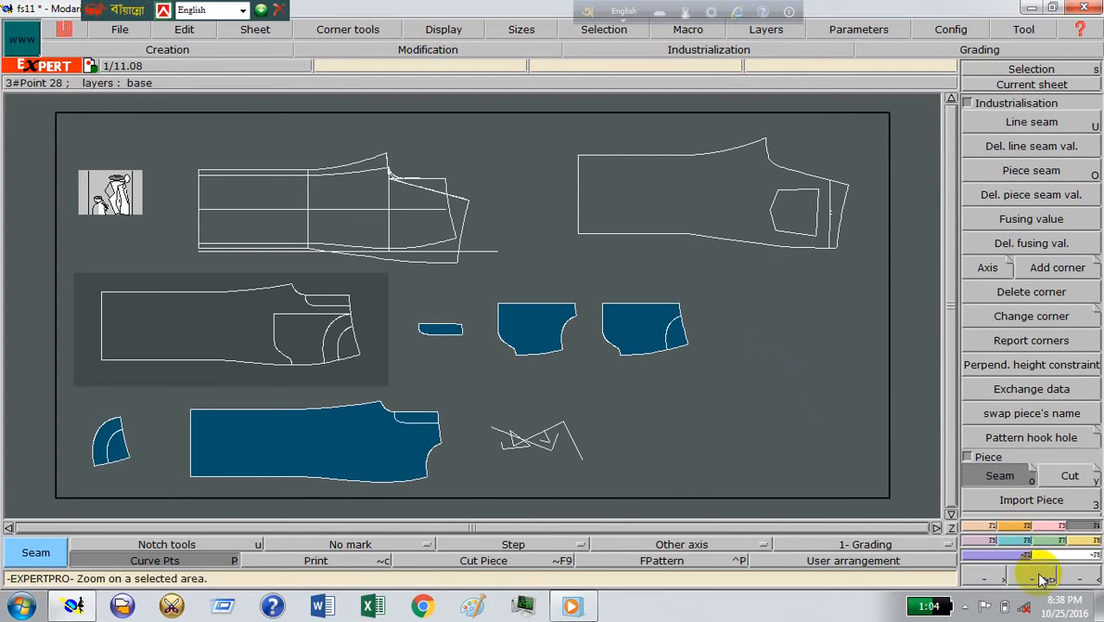
{"action": "left_click_drag", "start_coordinate": [356, 395], "coordinate": [592, 469]}
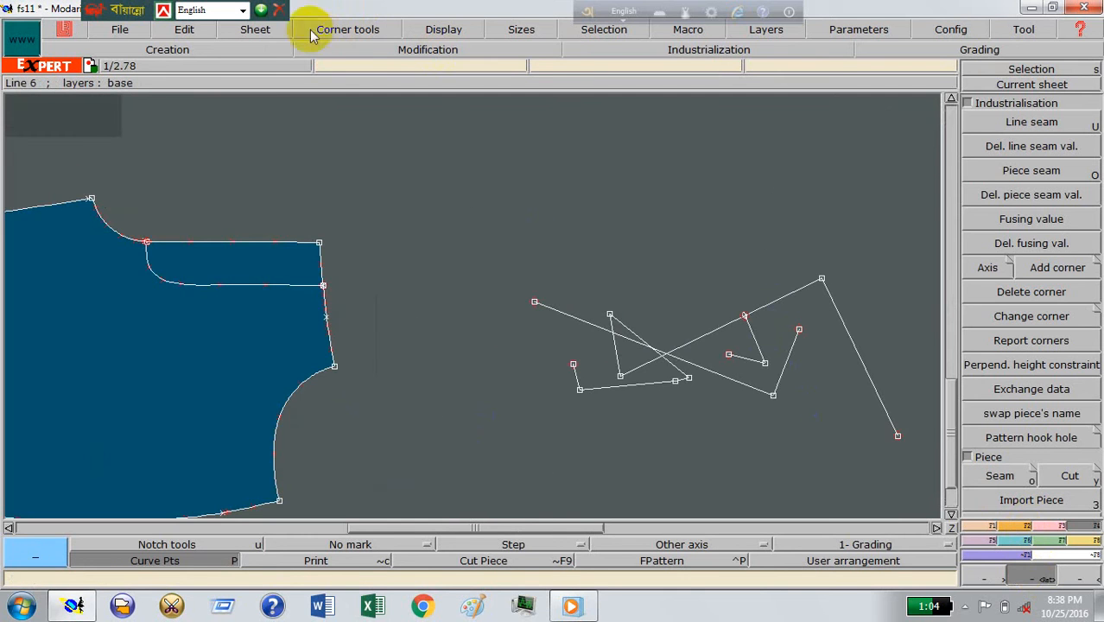
{"action": "left_click", "coordinate": [257, 29]}
{"action": "left_click", "coordinate": [261, 75]}
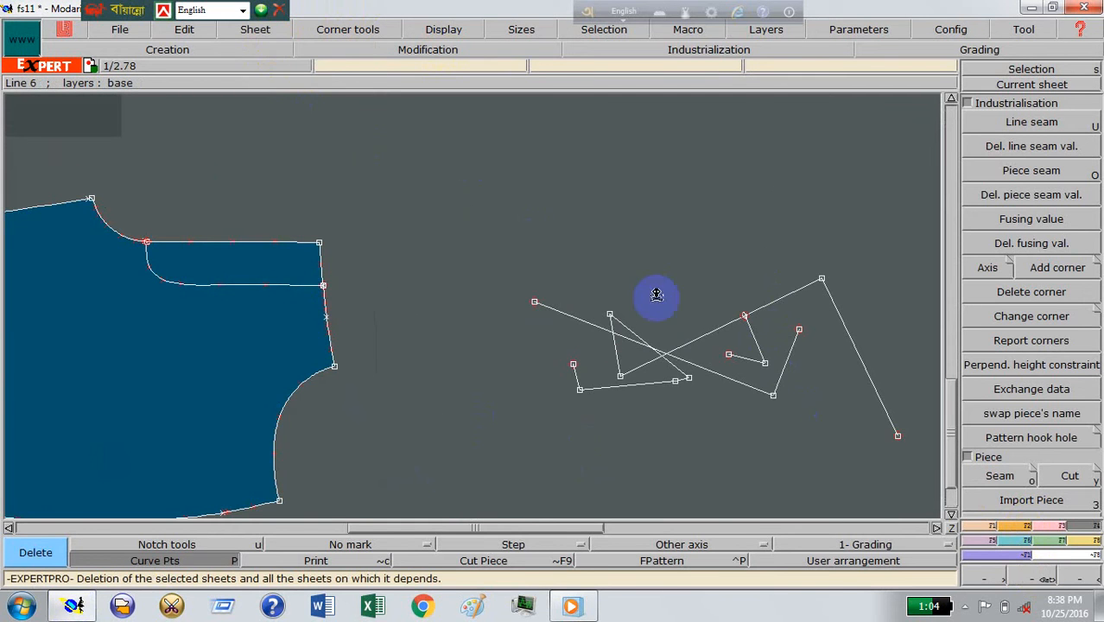
{"action": "left_click", "coordinate": [766, 336]}
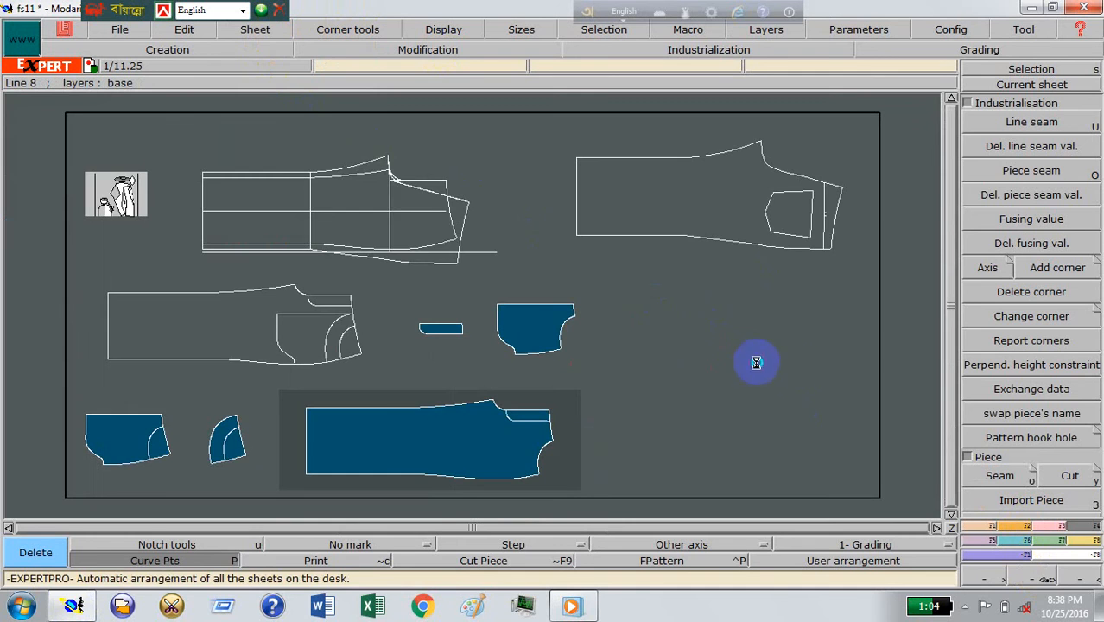
Step: Select the sheets of the two pocket bag pieces and display only those two
{"action": "left_click", "coordinate": [1046, 578]}
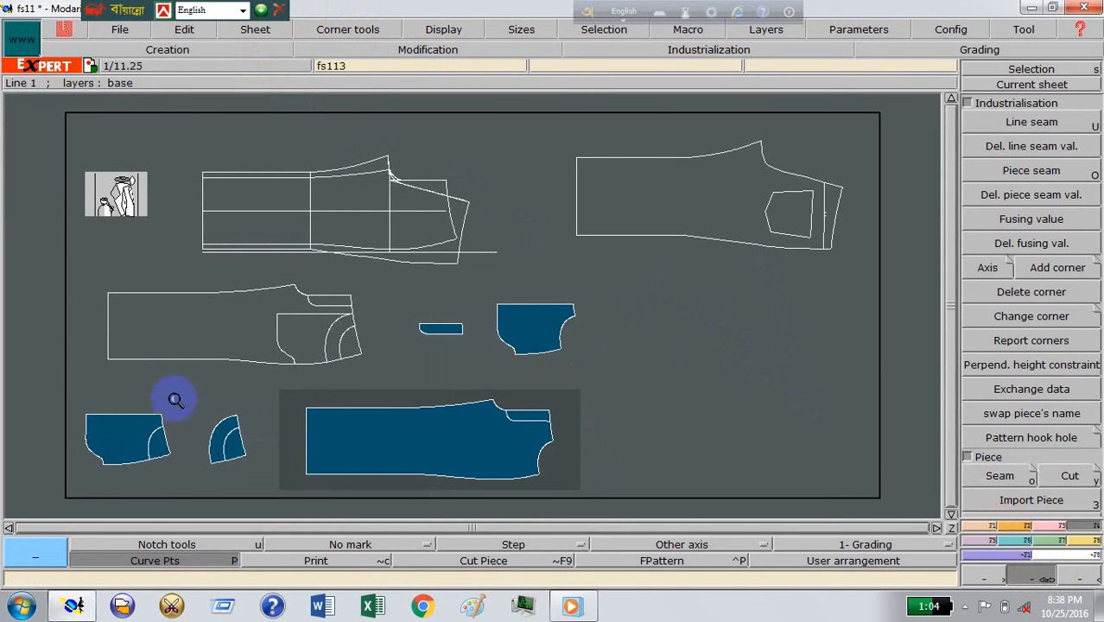
{"action": "left_click", "coordinate": [37, 283]}
{"action": "left_click", "coordinate": [667, 505]}
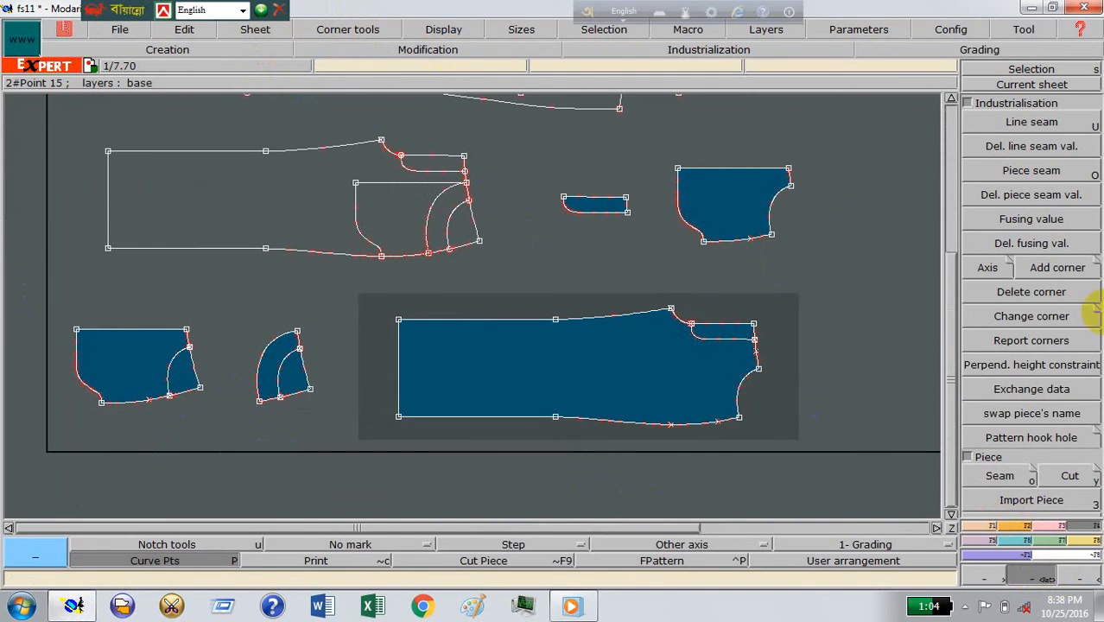
{"action": "left_click", "coordinate": [256, 31]}
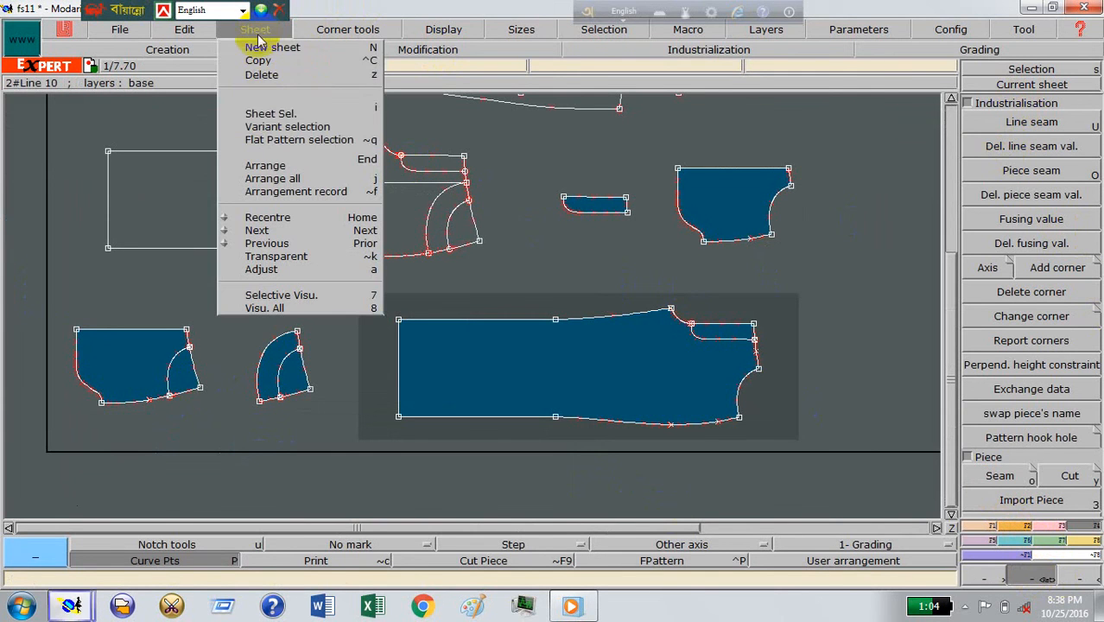
{"action": "left_click", "coordinate": [250, 115]}
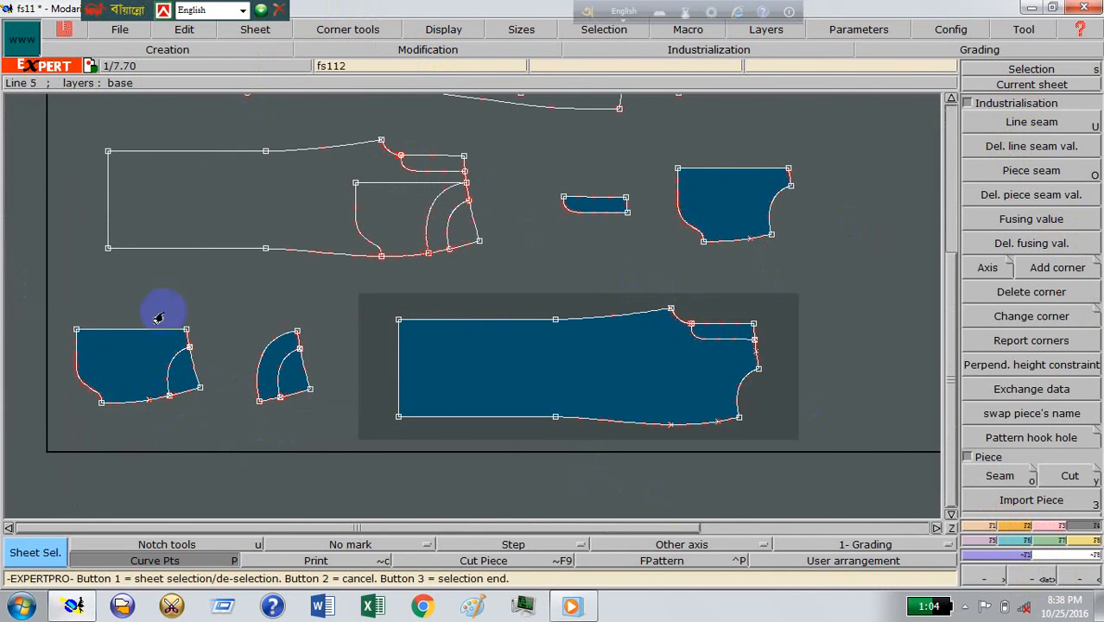
{"action": "left_click", "coordinate": [736, 194]}
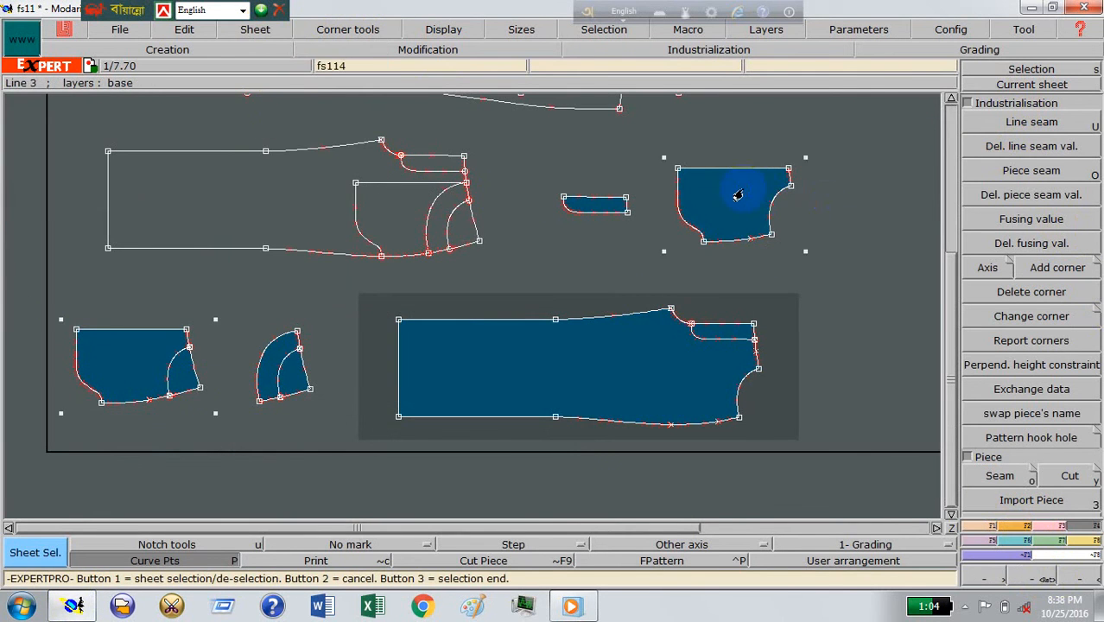
{"action": "right_click", "coordinate": [850, 289]}
{"action": "left_click", "coordinate": [261, 31]}
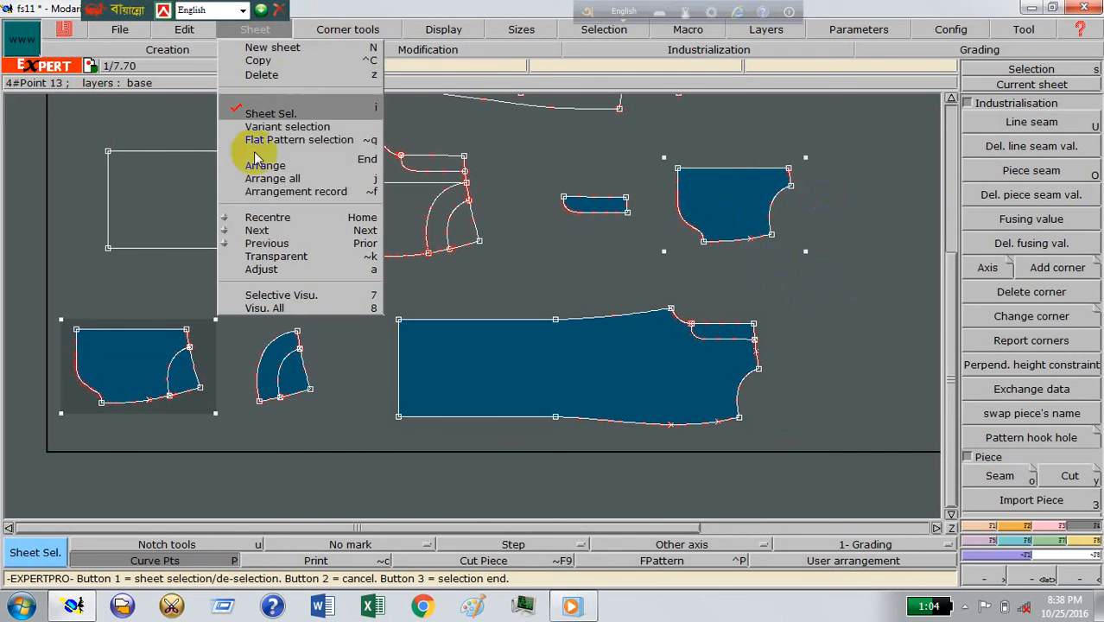
{"action": "left_click", "coordinate": [302, 227]}
{"action": "right_click", "coordinate": [741, 216]}
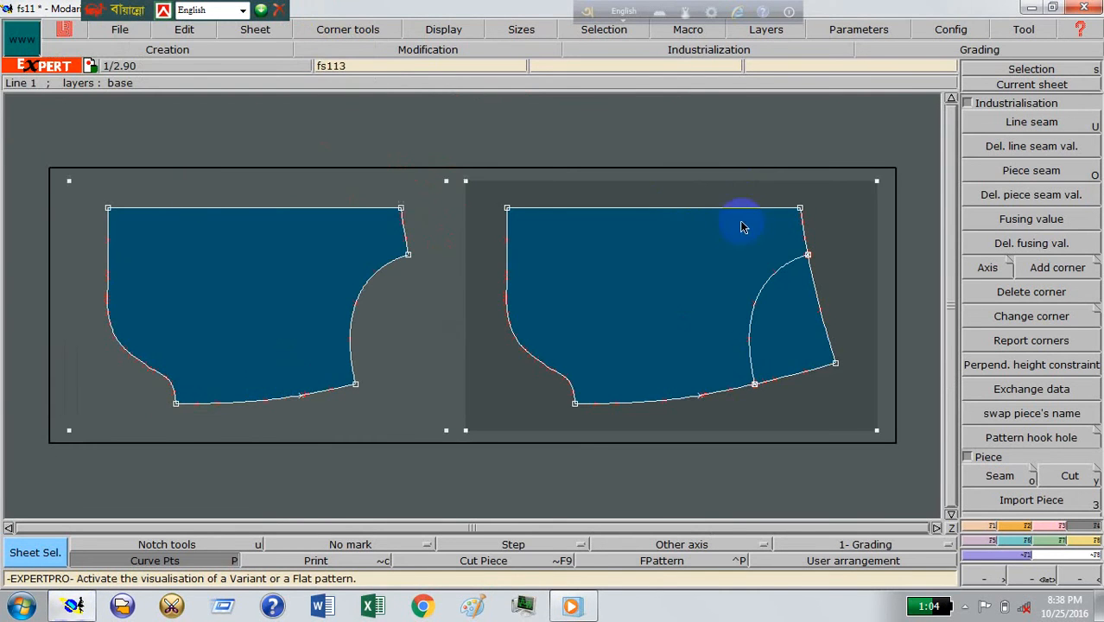
Step: Join the cut-out pocket bag to the full pocket bag along their long straight edges, matching both end points
{"action": "left_click", "coordinate": [570, 197]}
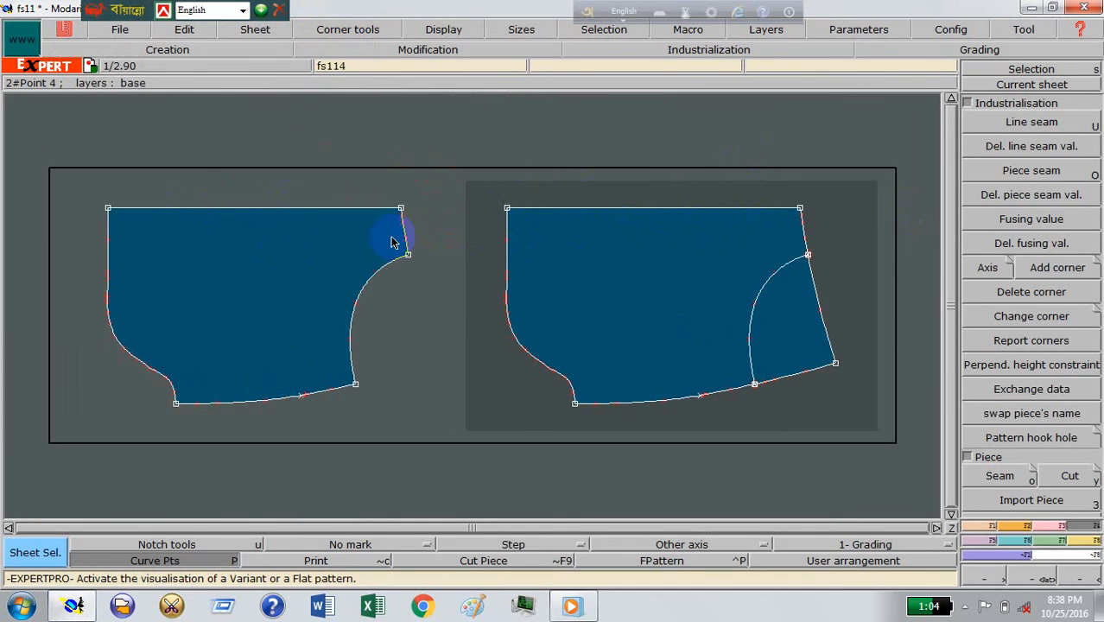
{"action": "left_click", "coordinate": [989, 545]}
{"action": "left_click", "coordinate": [1072, 177]}
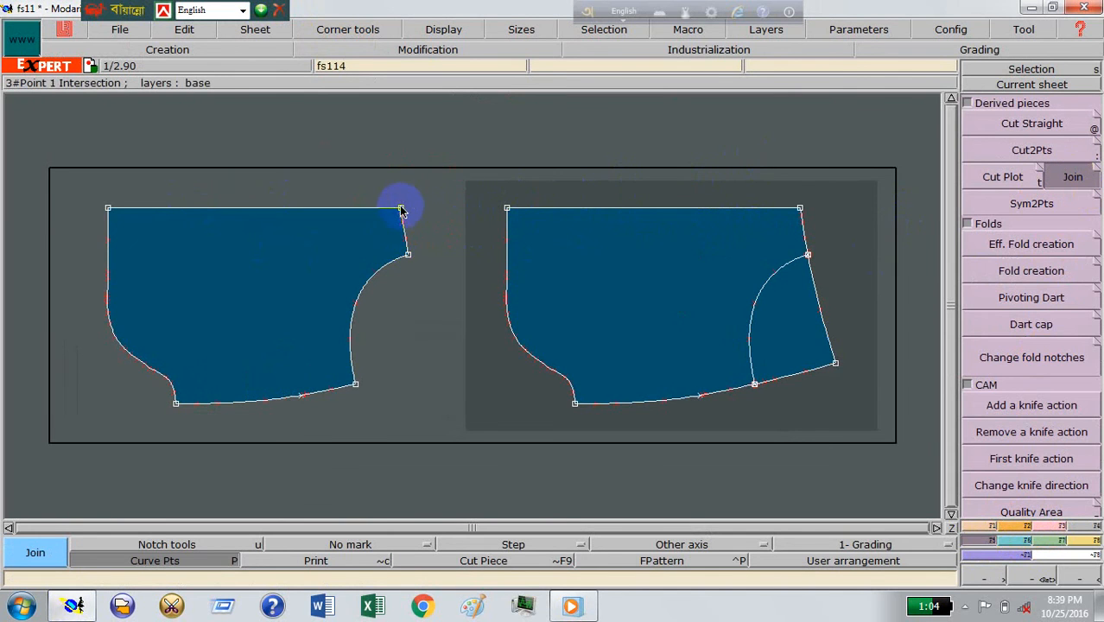
{"action": "left_click", "coordinate": [108, 209]}
{"action": "left_click", "coordinate": [253, 246]}
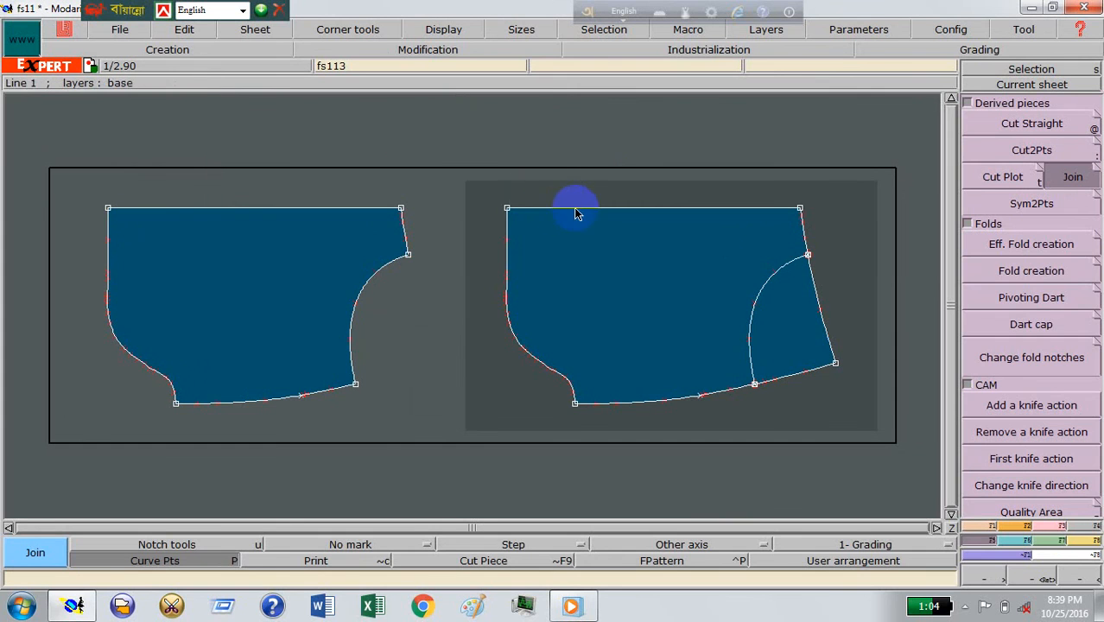
{"action": "left_click", "coordinate": [800, 208]}
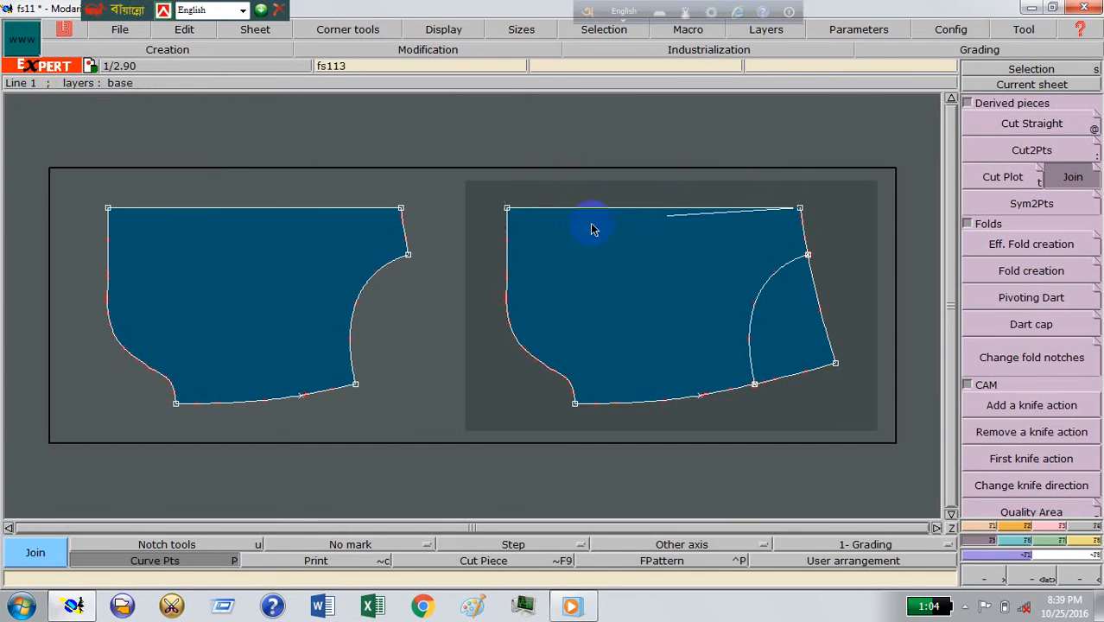
{"action": "left_click", "coordinate": [506, 209]}
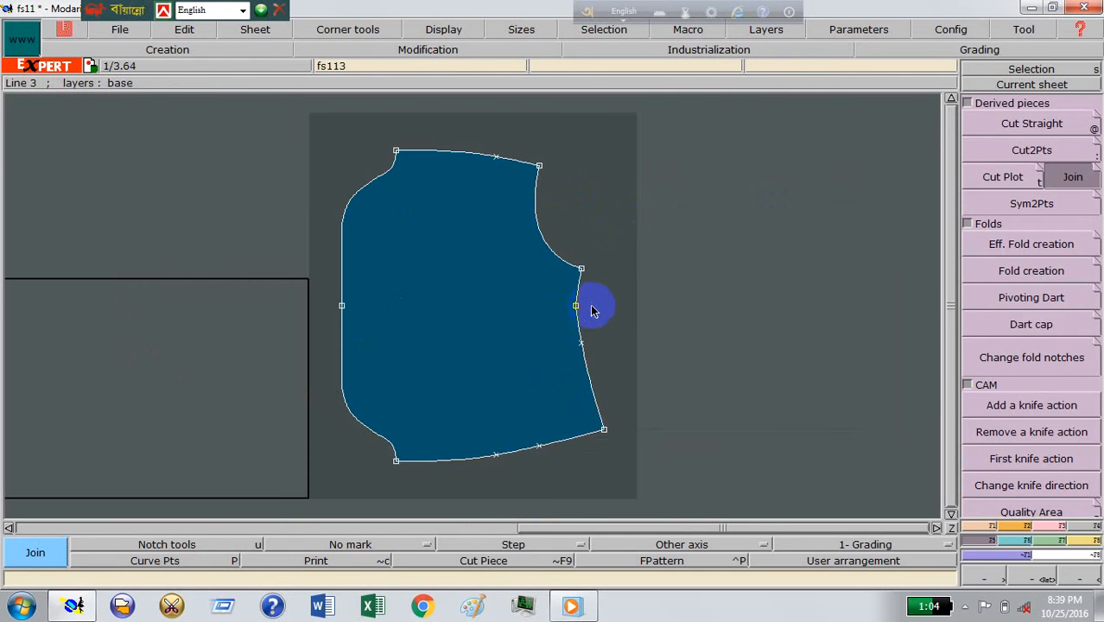
Step: Add notches at both ends of the joined pocket bag's centre line and rearrange the sheets
{"action": "left_click", "coordinate": [1028, 525]}
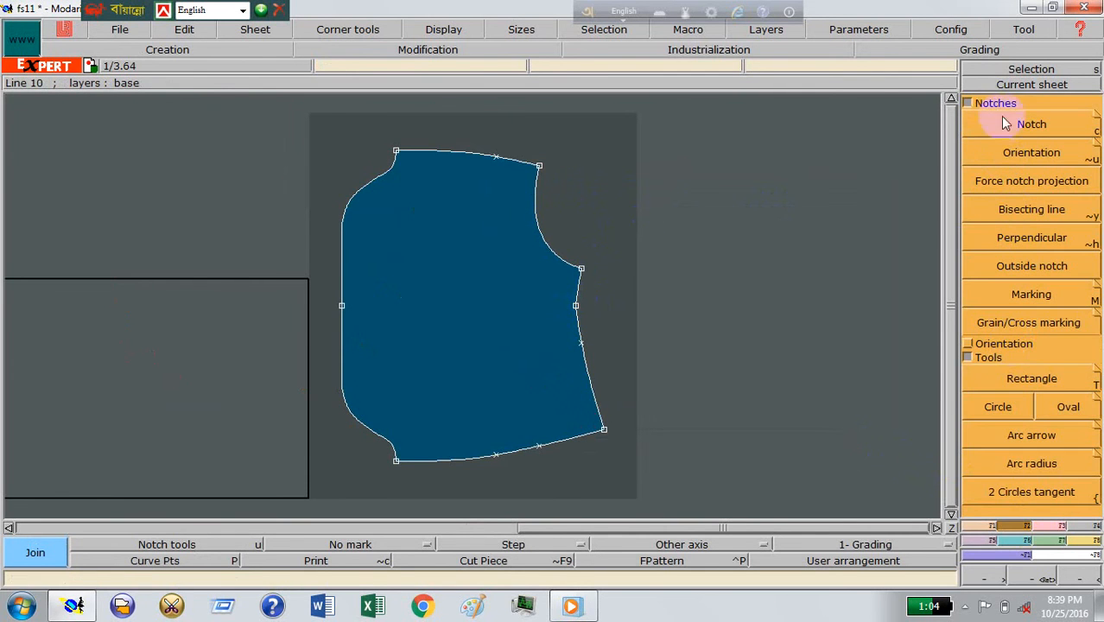
{"action": "left_click", "coordinate": [1031, 123]}
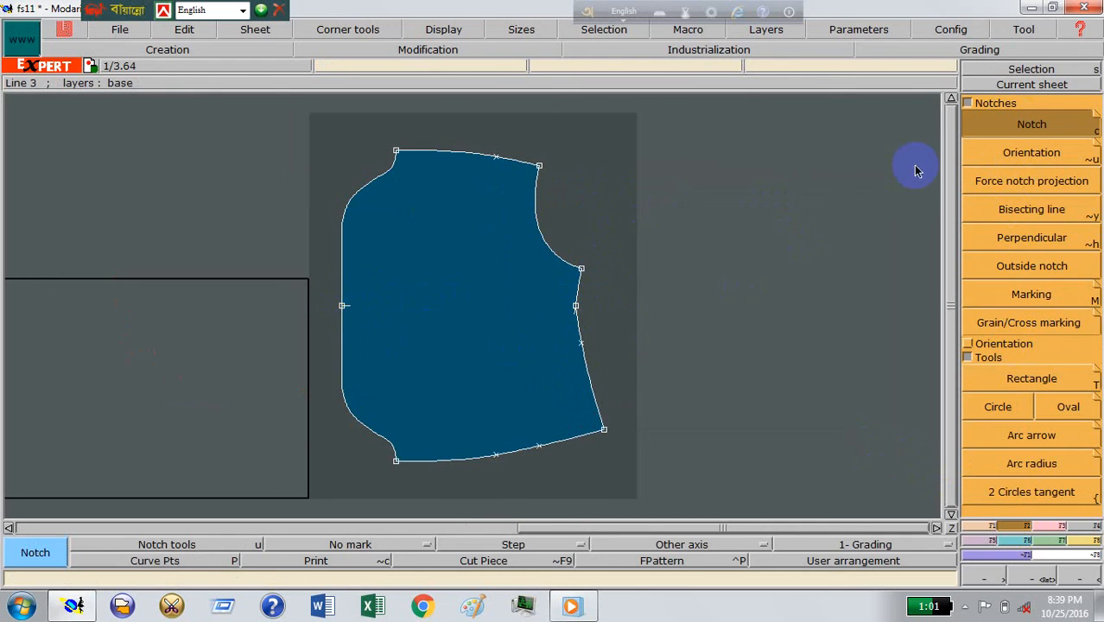
{"action": "key", "text": "j"}
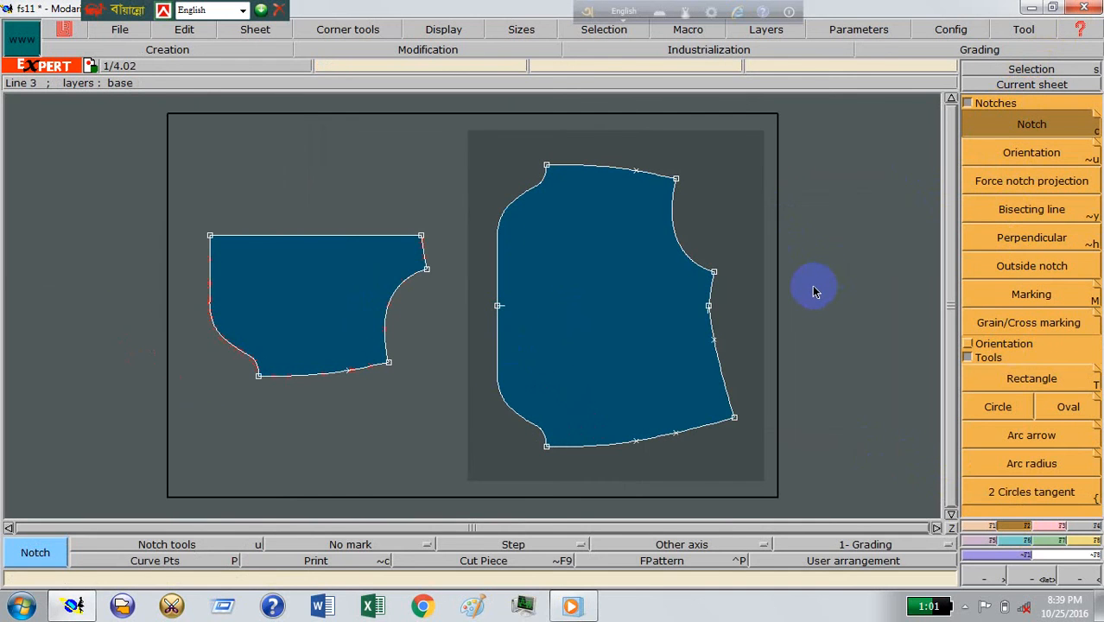
Step: Undo the notches and the pocket bag join, and rearrange the displayed sheets
{"action": "key", "text": "ctrl+z"}
{"action": "key", "text": "ctrl+z"}
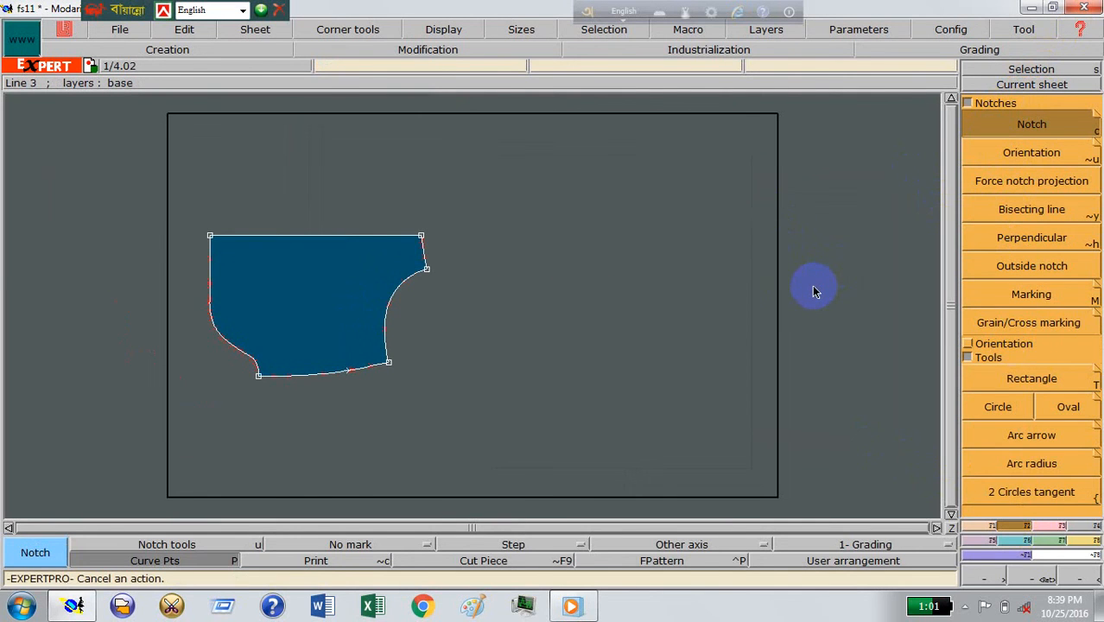
{"action": "key", "text": "j"}
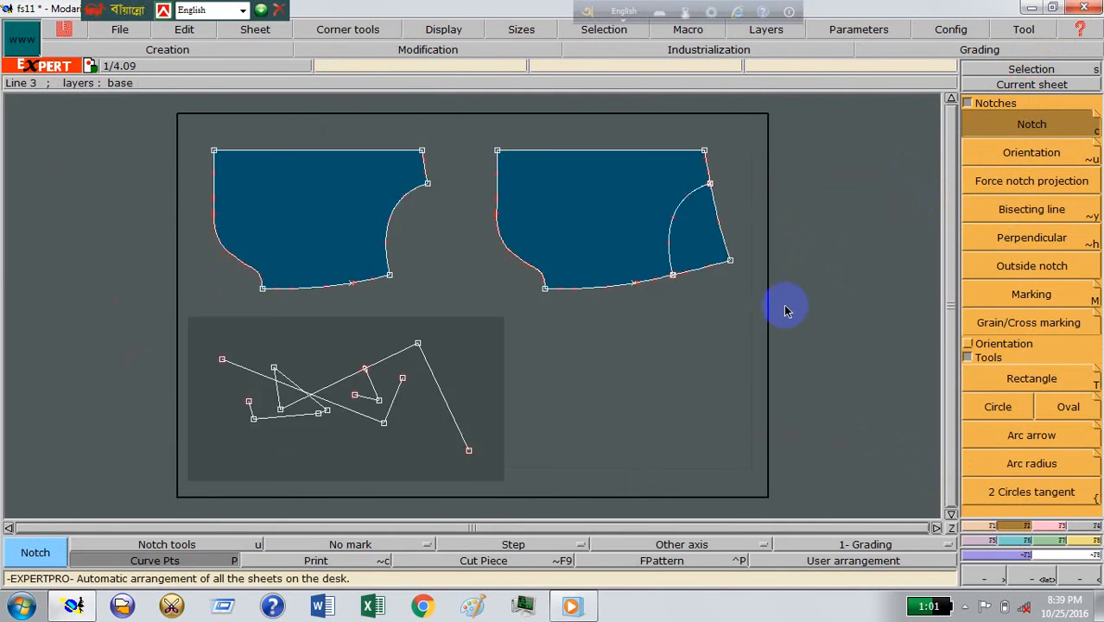
Step: Select the full pocket bag's inner opening curve and join the cut-out pocket bag to it along their long straight edges
{"action": "left_click", "coordinate": [681, 208]}
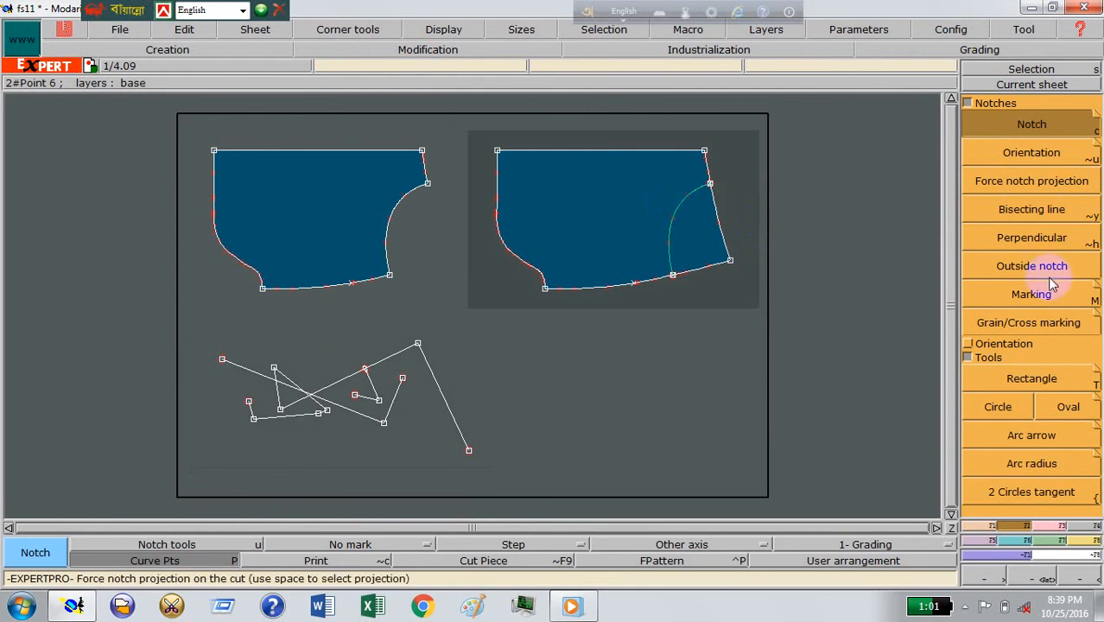
{"action": "left_click", "coordinate": [991, 547]}
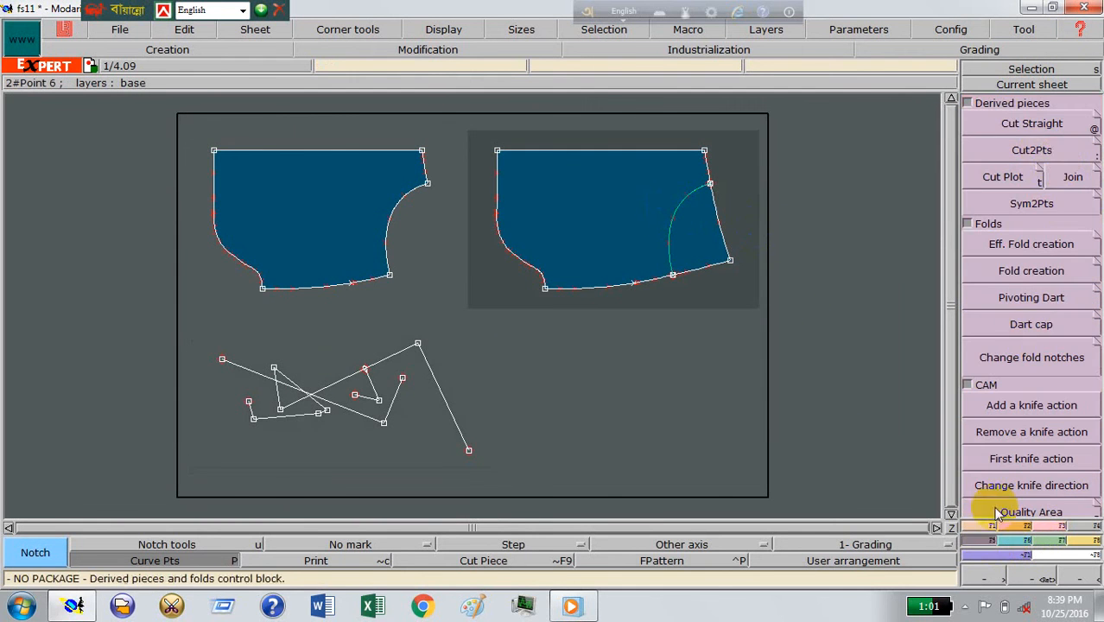
{"action": "left_click", "coordinate": [1070, 176]}
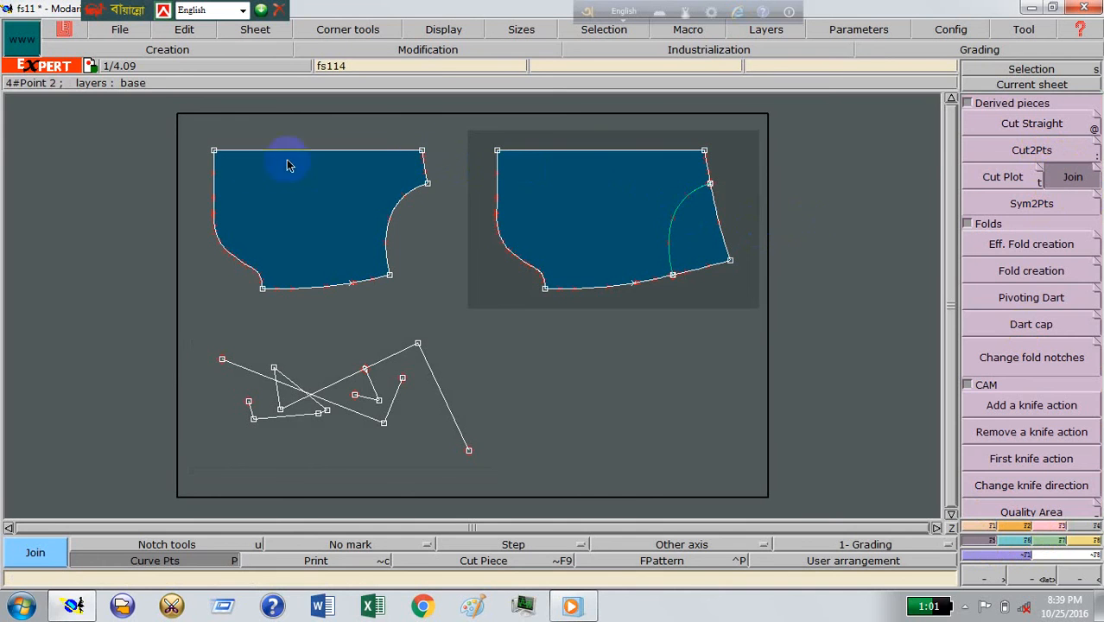
{"action": "left_click", "coordinate": [585, 182]}
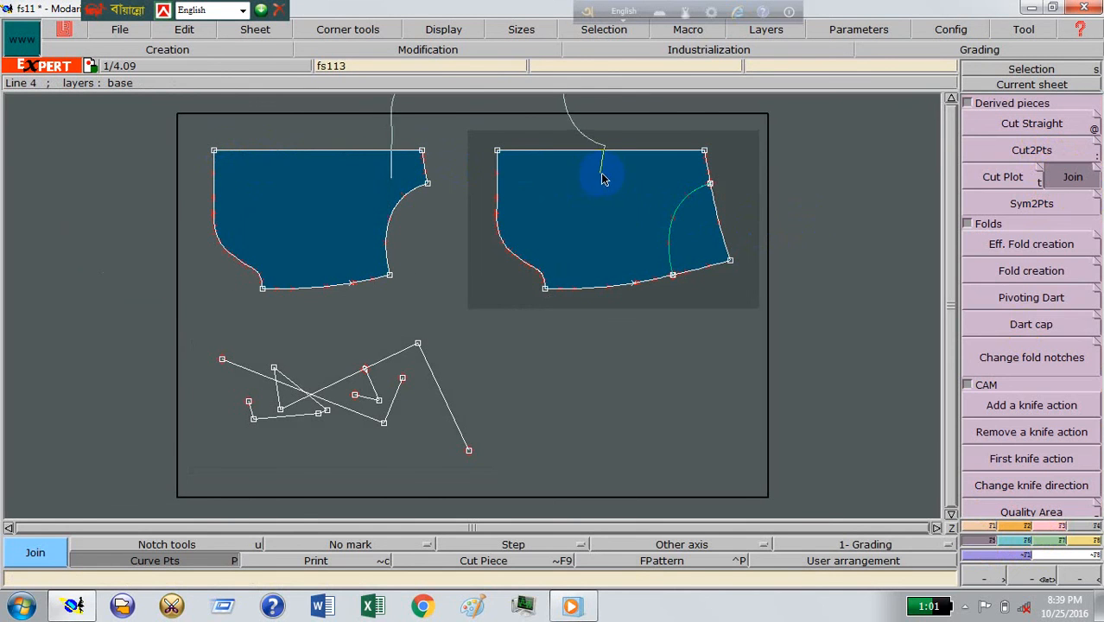
{"action": "left_click", "coordinate": [705, 152]}
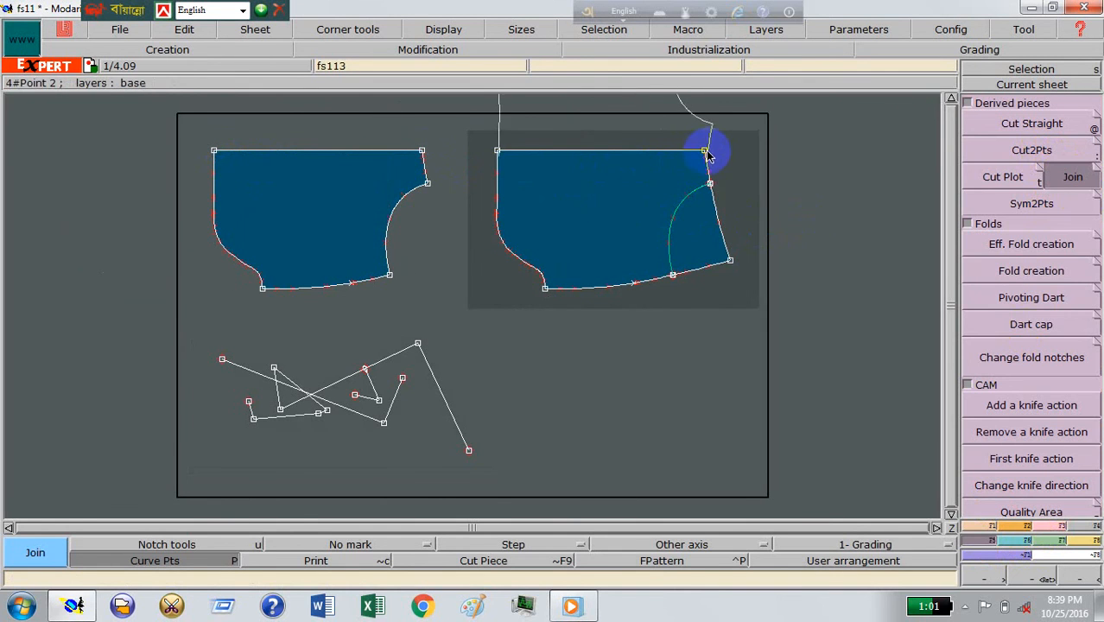
{"action": "left_click", "coordinate": [499, 151]}
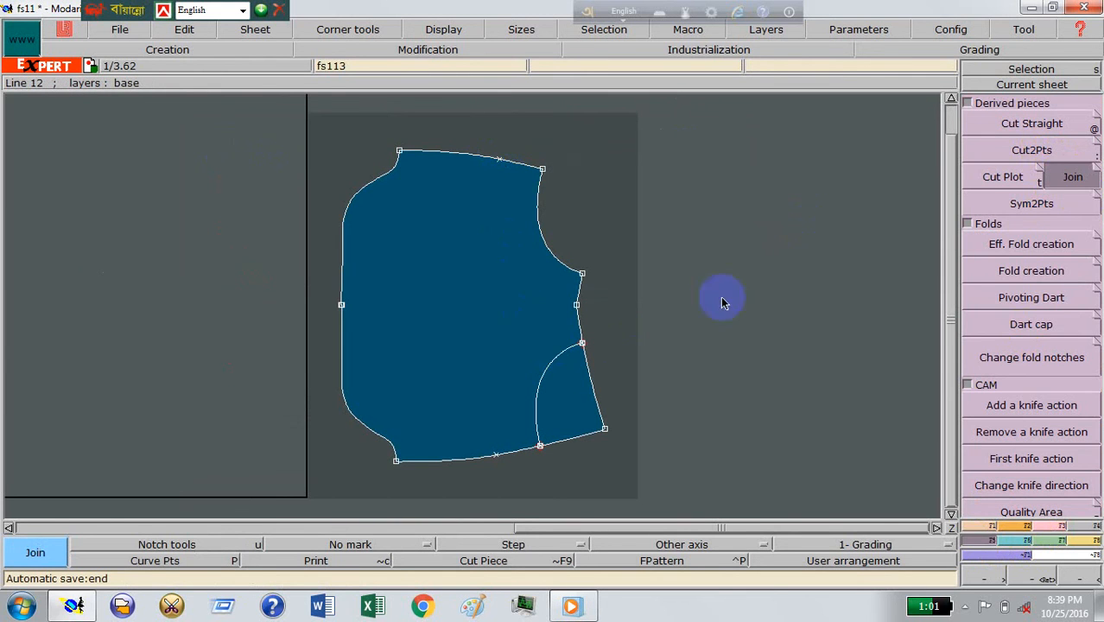
Step: Add notches at the waist and bottom ends of the joined pocket bag's centre line
{"action": "left_click", "coordinate": [1024, 526]}
{"action": "left_click", "coordinate": [1003, 142]}
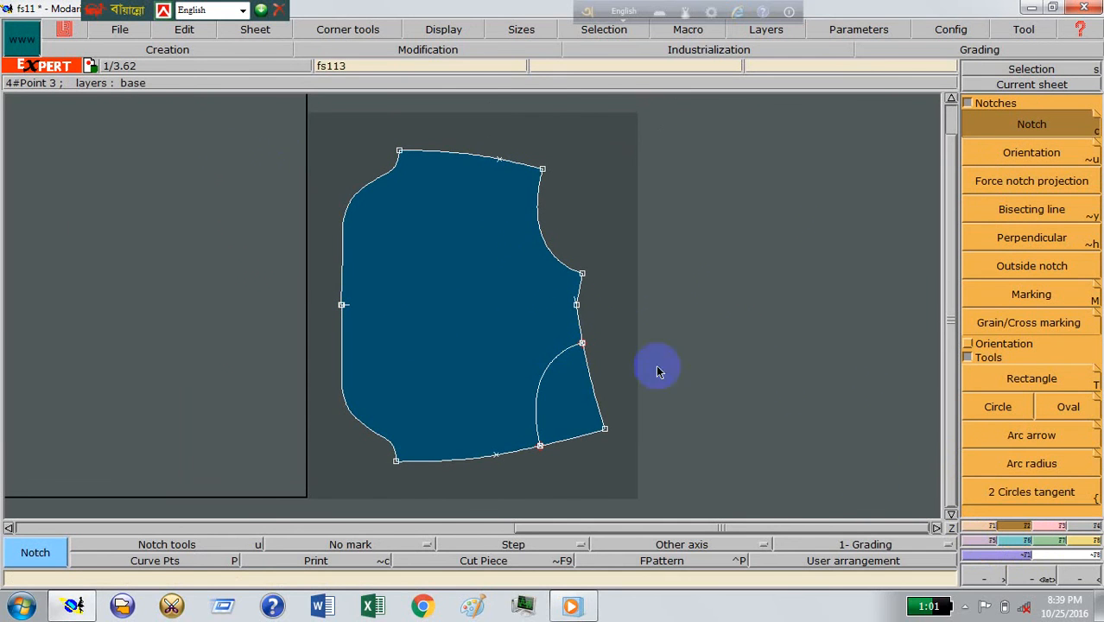
{"action": "left_click", "coordinate": [1045, 578]}
{"action": "left_click_drag", "start_coordinate": [459, 316], "coordinate": [635, 372]}
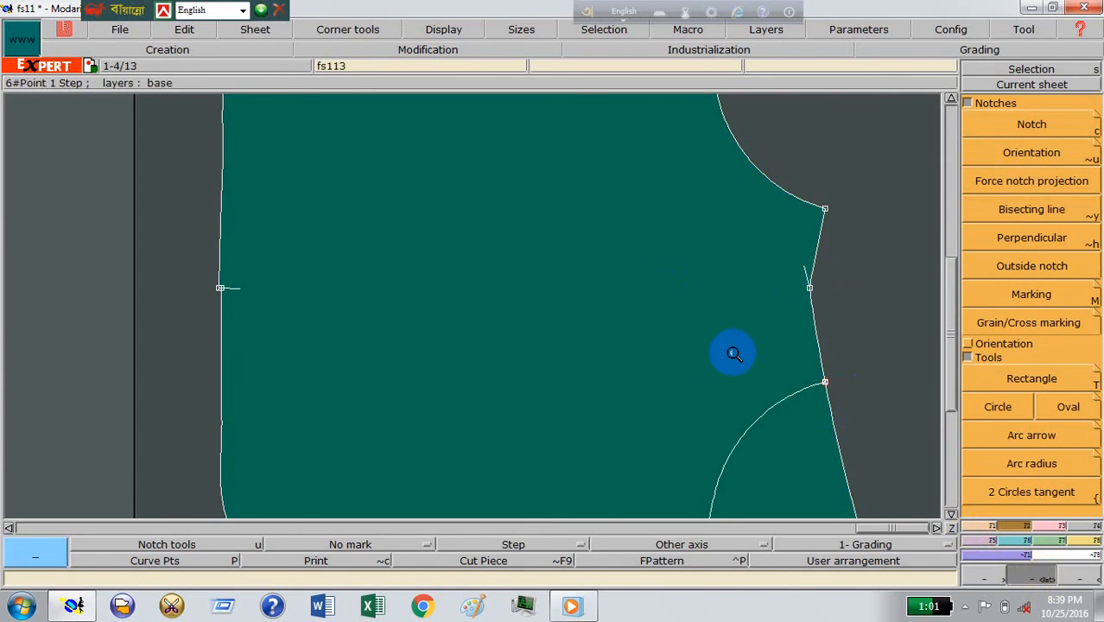
Step: Delete the misplaced notch on the pocket bag's bottom edge and add a new one at the centre point
{"action": "left_click", "coordinate": [1060, 527]}
{"action": "left_click", "coordinate": [1064, 354]}
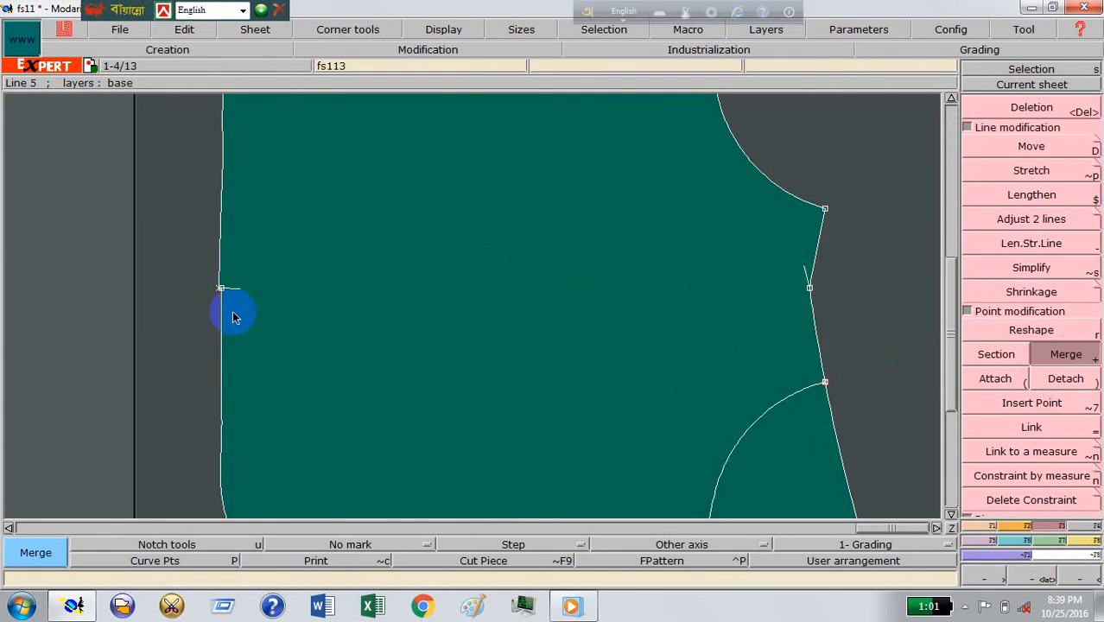
{"action": "left_click", "coordinate": [1015, 108]}
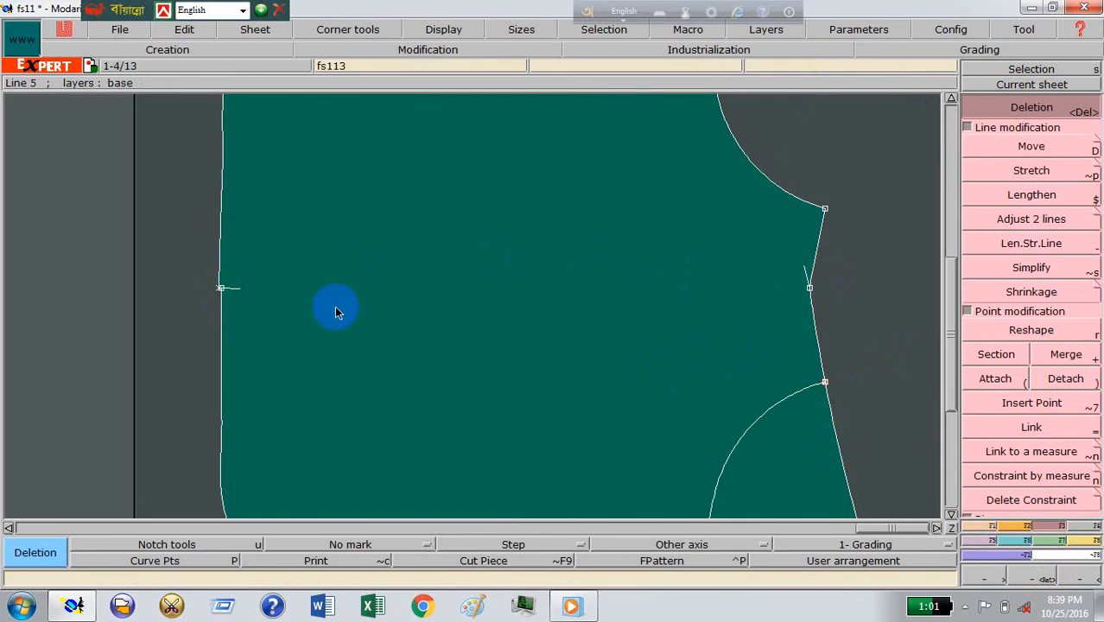
{"action": "left_click", "coordinate": [220, 289]}
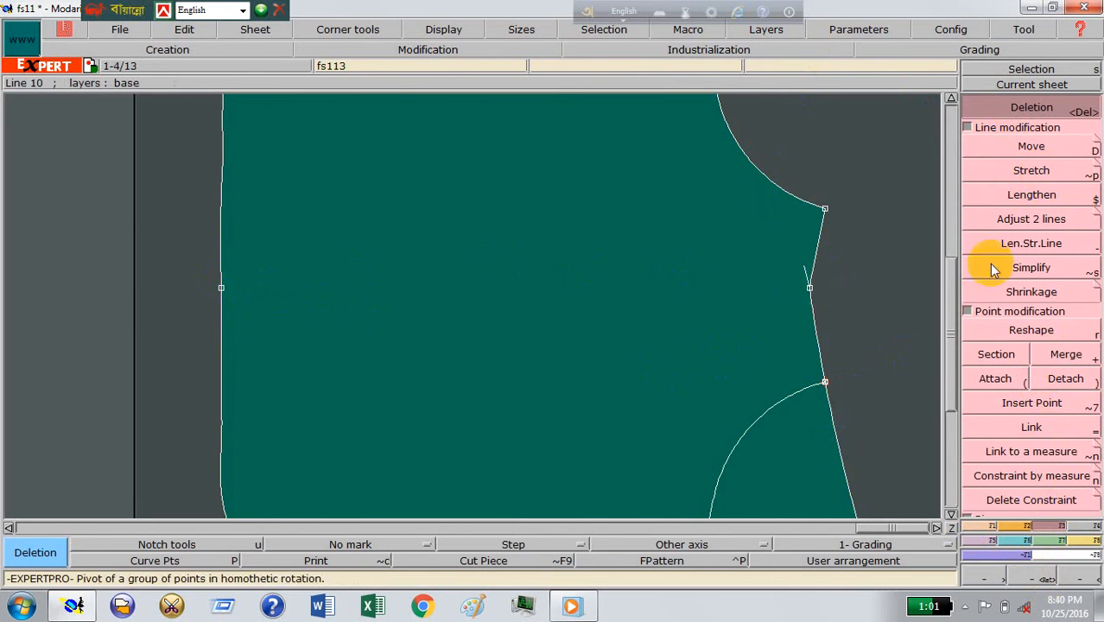
{"action": "left_click", "coordinate": [1026, 526]}
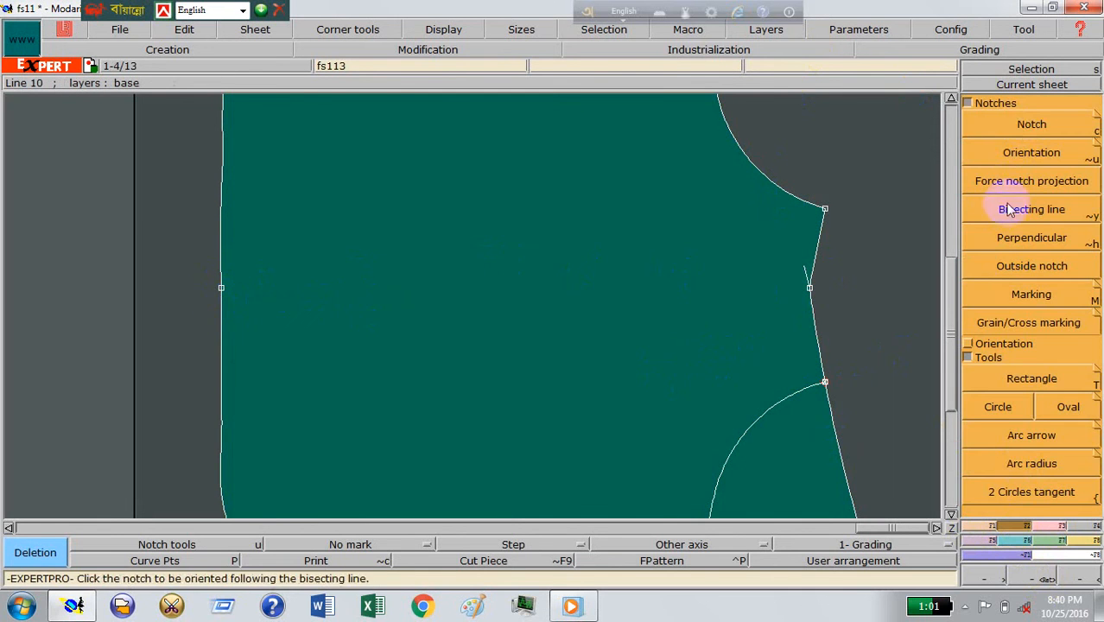
{"action": "left_click", "coordinate": [1030, 124]}
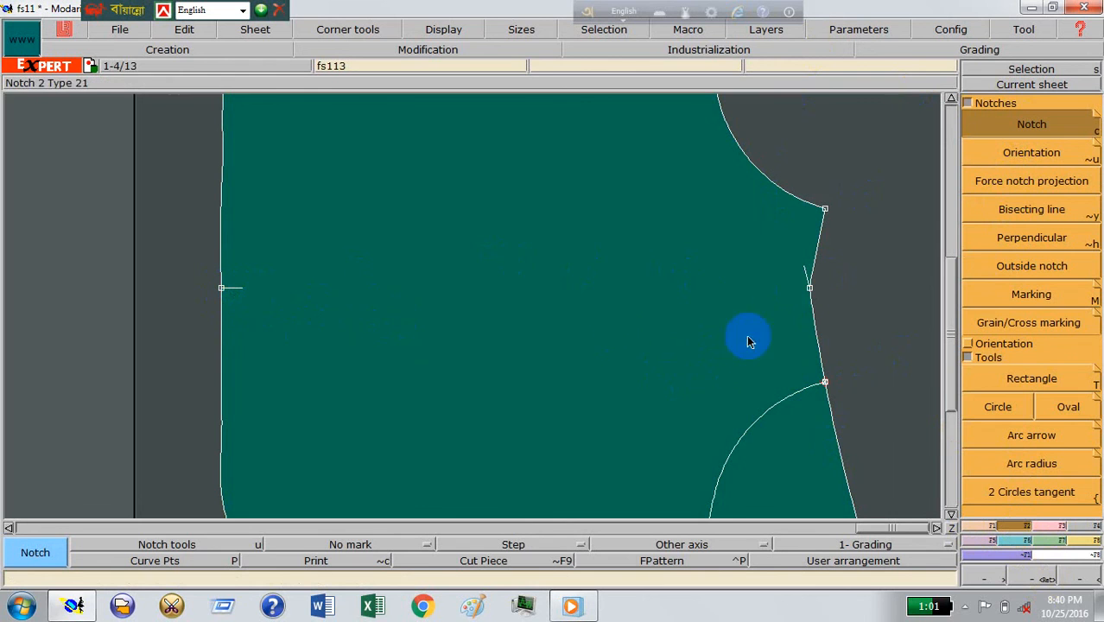
Step: Orient the pocket bag's waist and bottom notches towards each other along the centre line, and rearrange the sheets
{"action": "left_click", "coordinate": [999, 152]}
{"action": "left_click", "coordinate": [810, 290]}
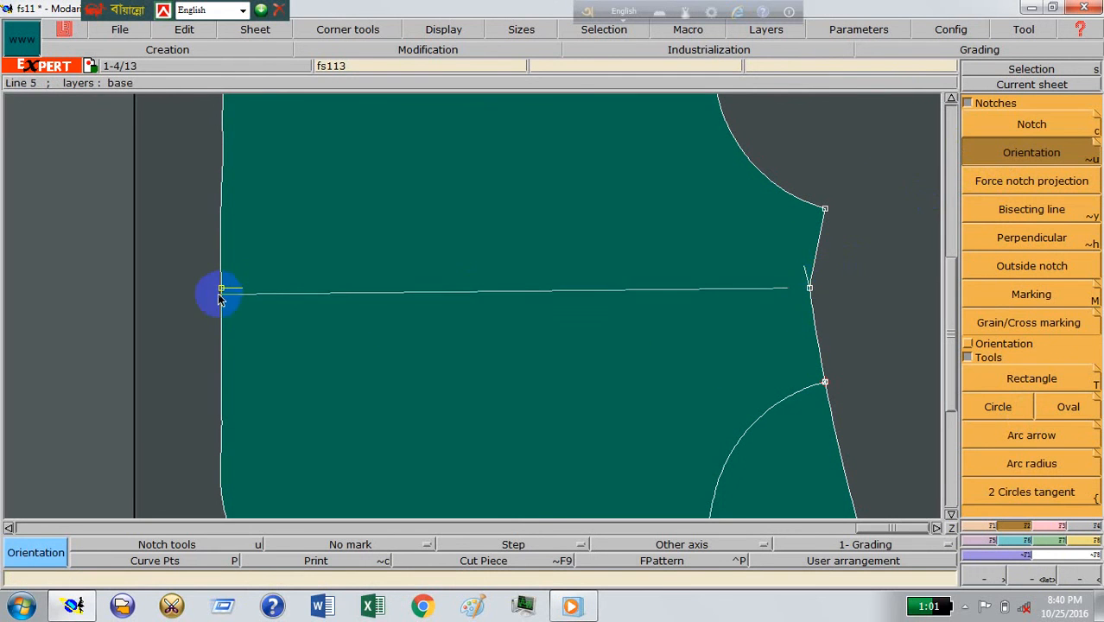
{"action": "left_click", "coordinate": [222, 290]}
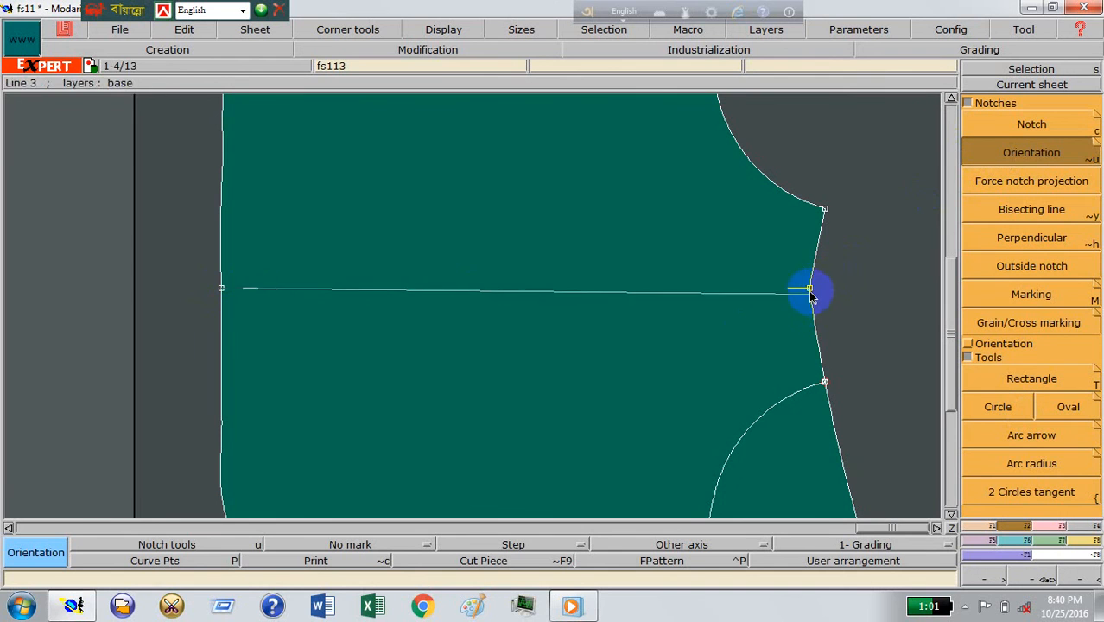
{"action": "left_click", "coordinate": [810, 291]}
{"action": "key", "text": "8"}
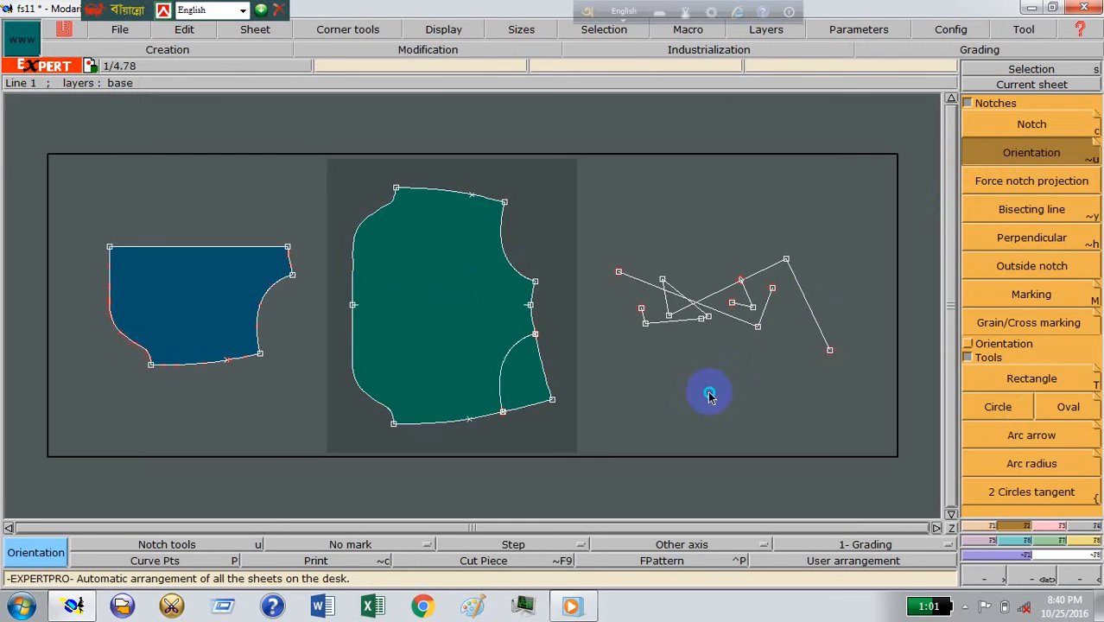
Step: Delete the leftover cut-out pocket bag and the sheet of stray crossing lines, and display all the remaining sheets
{"action": "left_click", "coordinate": [777, 457]}
{"action": "left_click", "coordinate": [254, 31]}
{"action": "left_click", "coordinate": [259, 74]}
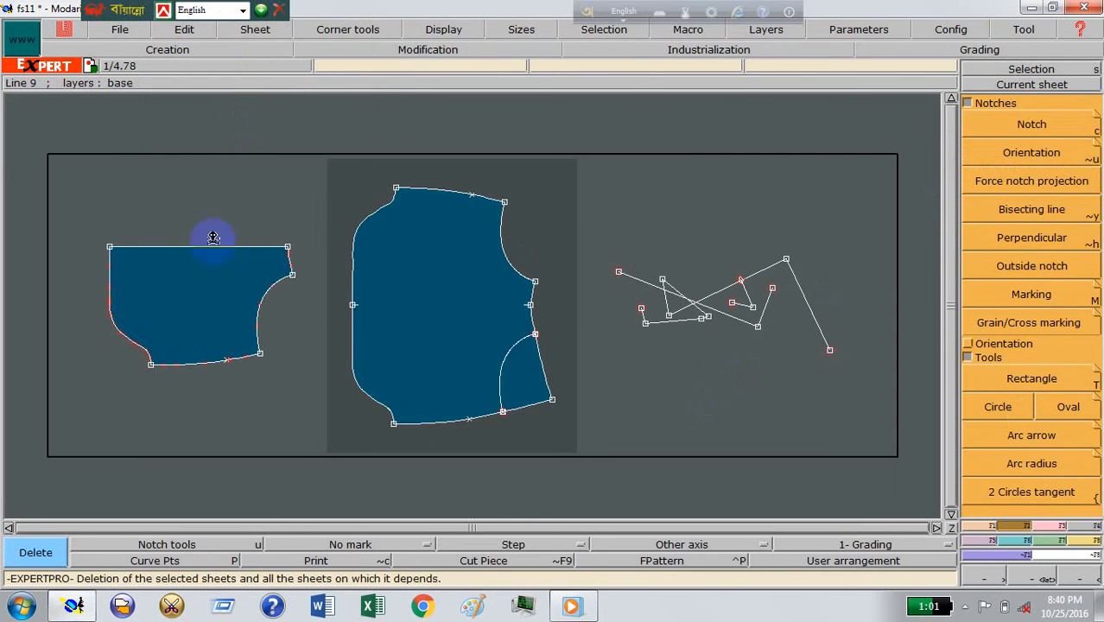
{"action": "left_click", "coordinate": [179, 309]}
{"action": "left_click", "coordinate": [704, 309]}
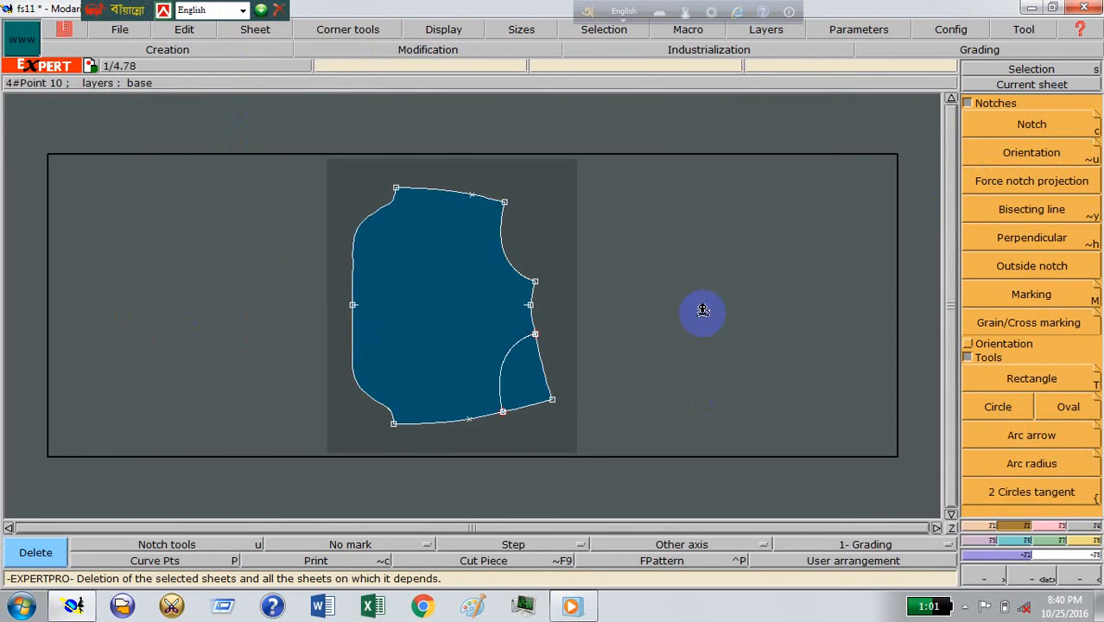
{"action": "key", "text": "8"}
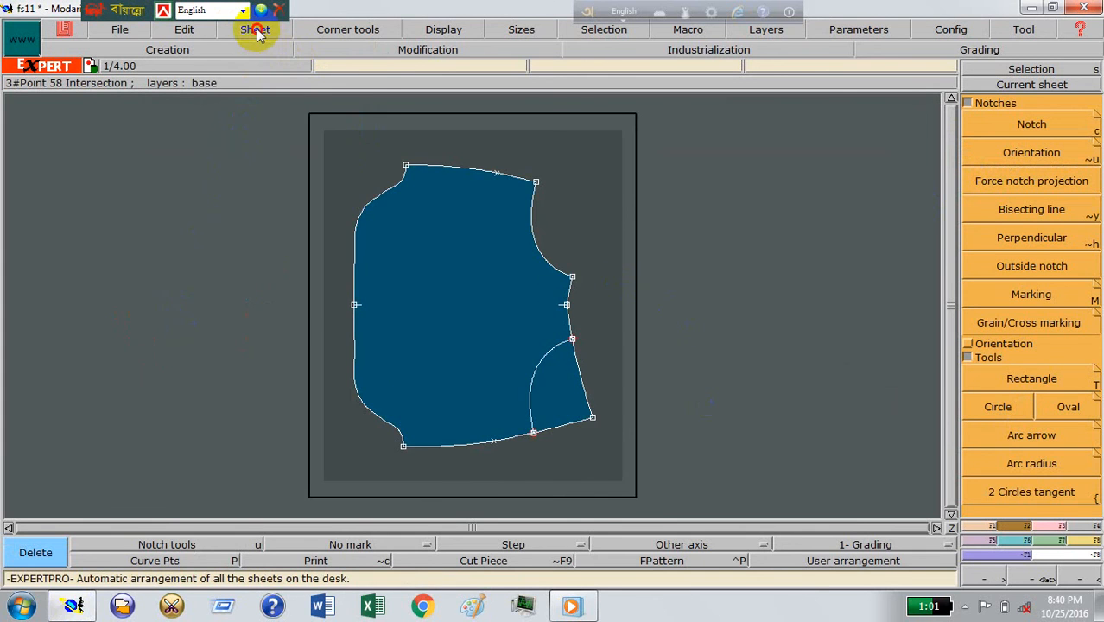
{"action": "left_click", "coordinate": [255, 31]}
{"action": "left_click", "coordinate": [280, 306]}
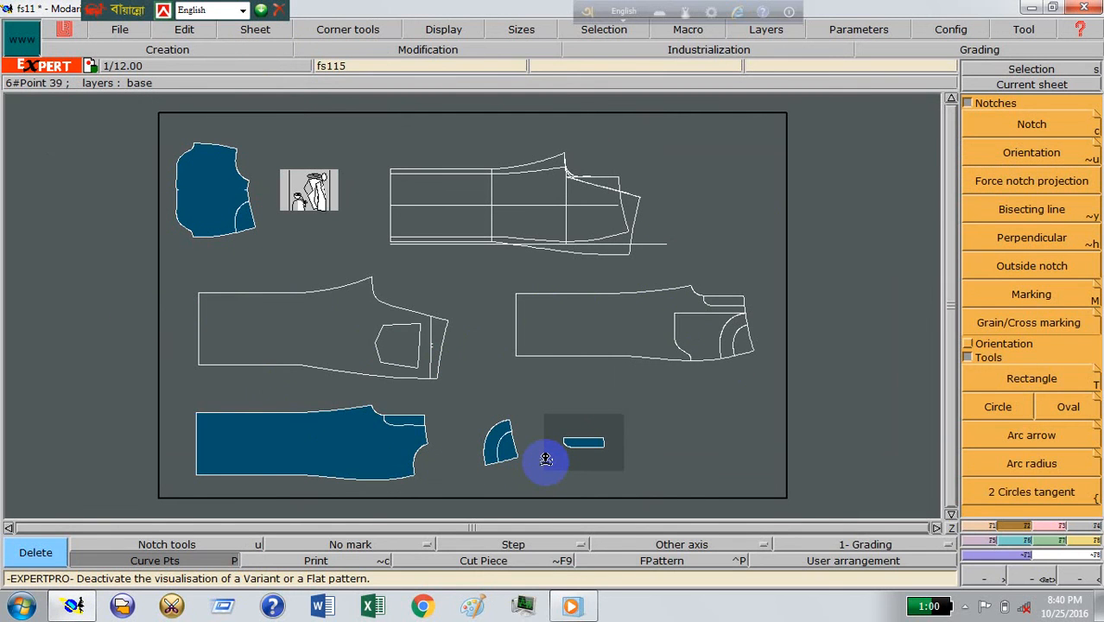
Step: Make the trouser back pattern the current sheet and extract the yoke as a Seam piece
{"action": "left_click", "coordinate": [1002, 85]}
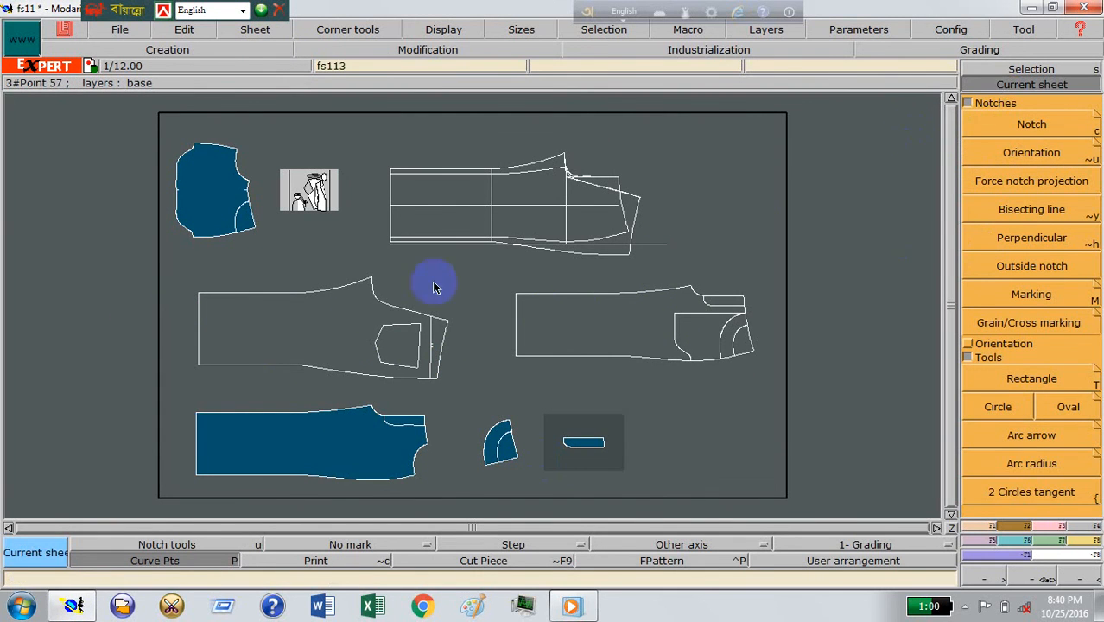
{"action": "left_click", "coordinate": [398, 341]}
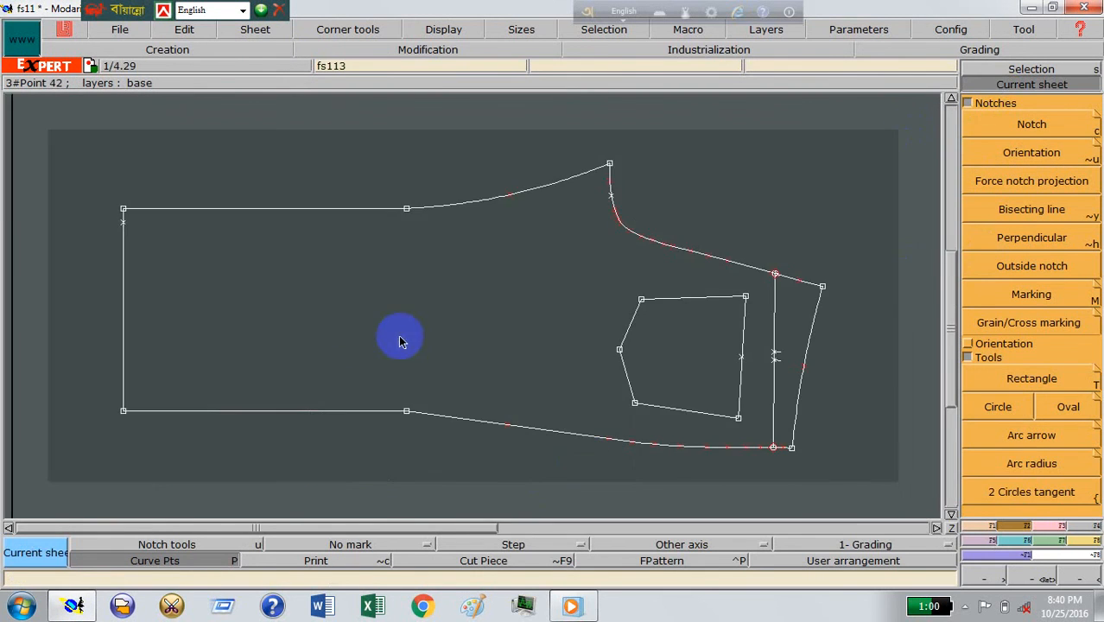
{"action": "left_click", "coordinate": [1085, 529]}
{"action": "left_click", "coordinate": [998, 475]}
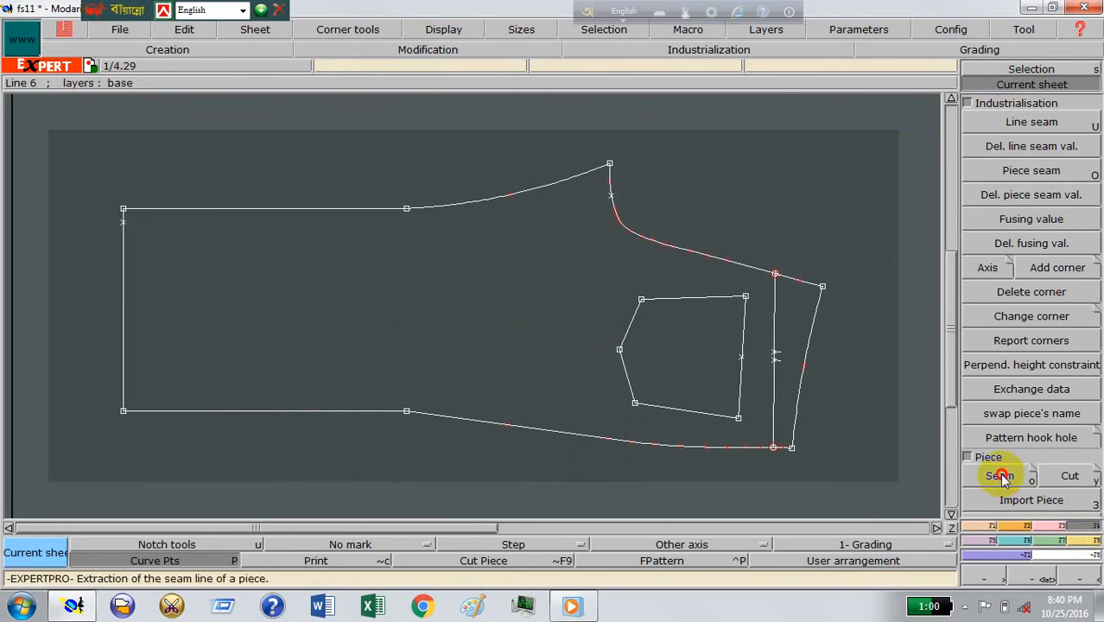
{"action": "left_click", "coordinate": [796, 339]}
Step: Extract the back panel with its pocket outline and the back pocket as separate Seam pieces, and arrange the sheets
{"action": "left_click_drag", "start_coordinate": [594, 285], "coordinate": [770, 436]}
{"action": "left_click_drag", "start_coordinate": [579, 263], "coordinate": [750, 424]}
{"action": "right_click", "coordinate": [413, 316]}
{"action": "left_click", "coordinate": [714, 364]}
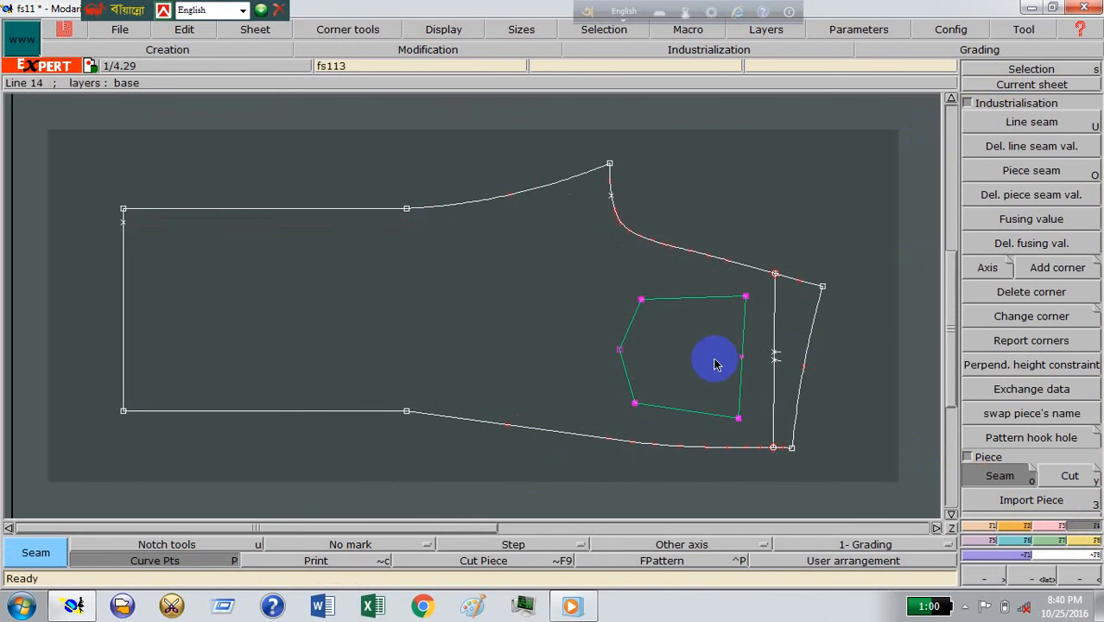
{"action": "key", "text": "j"}
{"action": "left_click", "coordinate": [590, 409]}
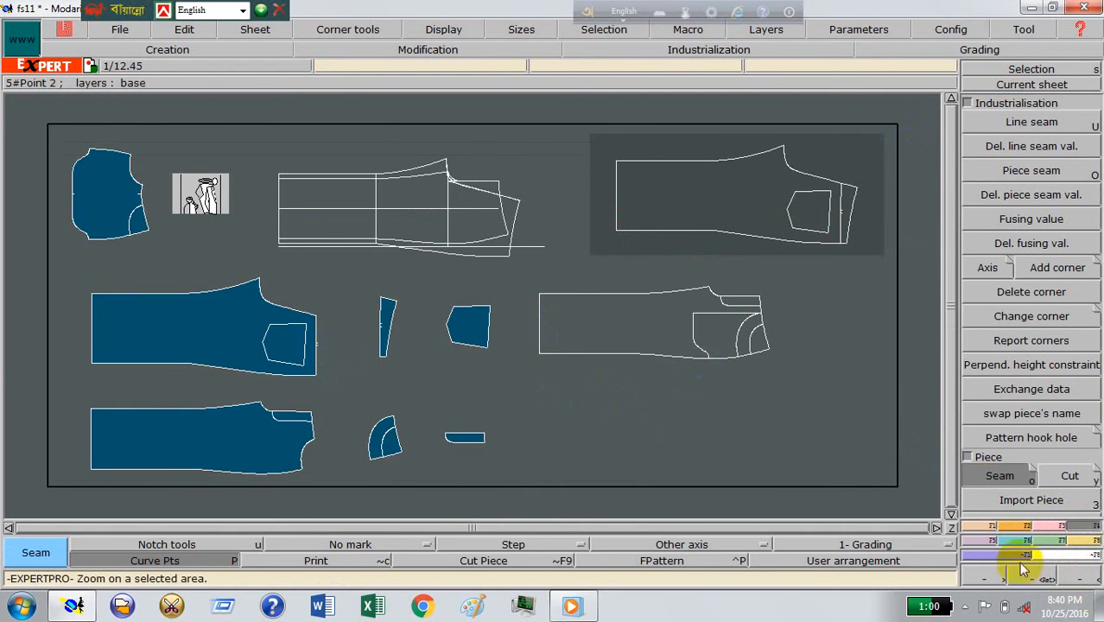
Step: Orient the two notches on the back panel's yoke seam inwards
{"action": "left_click", "coordinate": [1047, 579]}
{"action": "left_click_drag", "start_coordinate": [168, 254], "coordinate": [534, 418]}
{"action": "left_click_drag", "start_coordinate": [247, 149], "coordinate": [650, 429]}
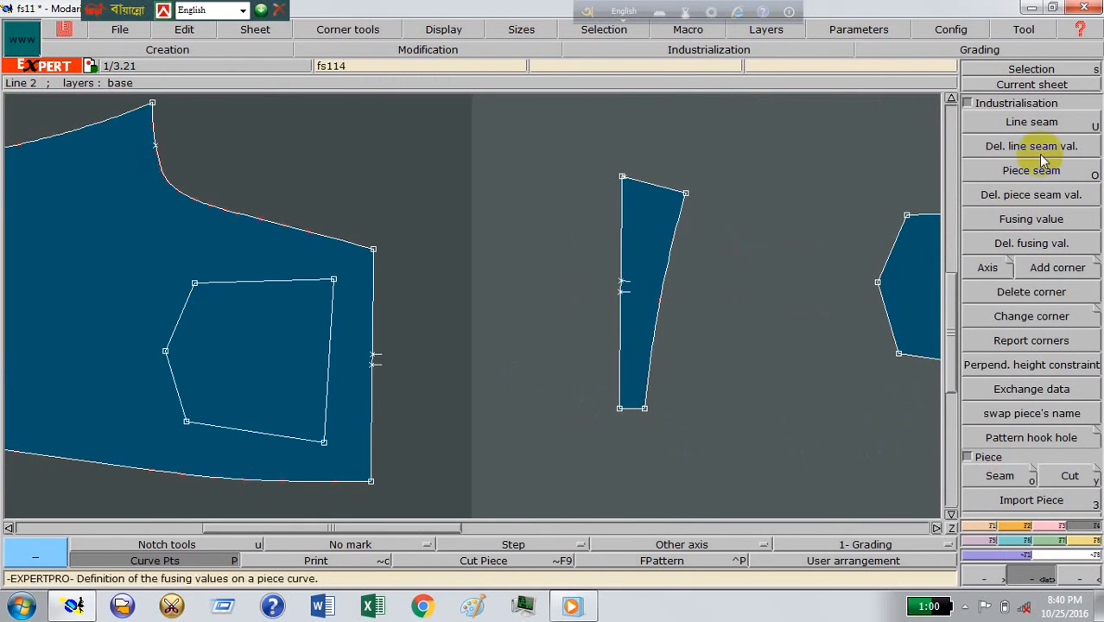
{"action": "left_click", "coordinate": [1026, 525]}
{"action": "left_click", "coordinate": [970, 166]}
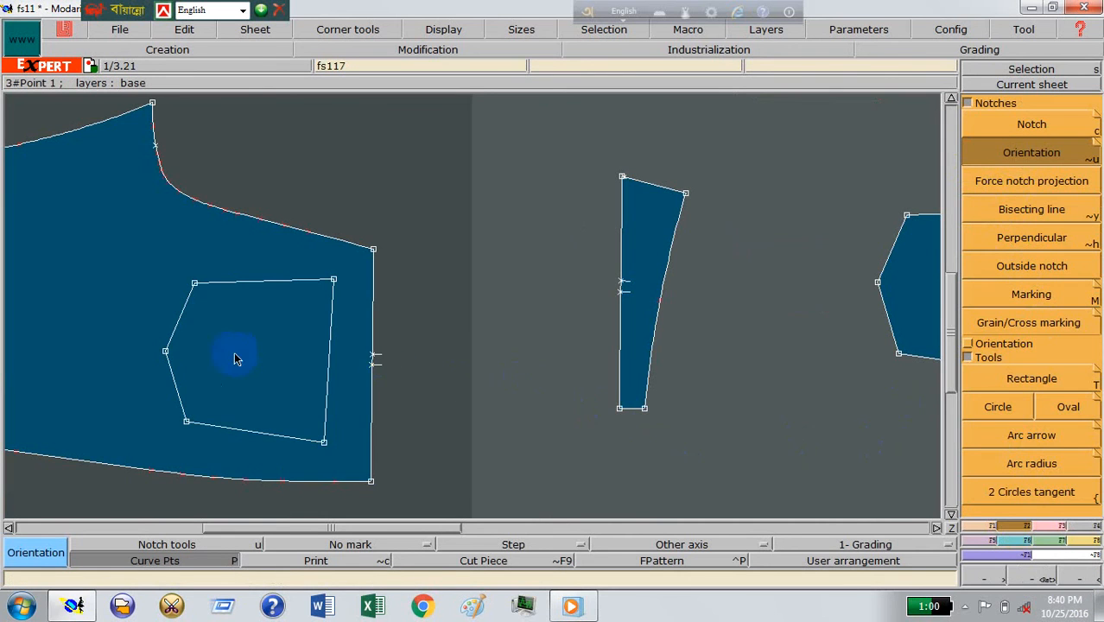
{"action": "left_click", "coordinate": [189, 353]}
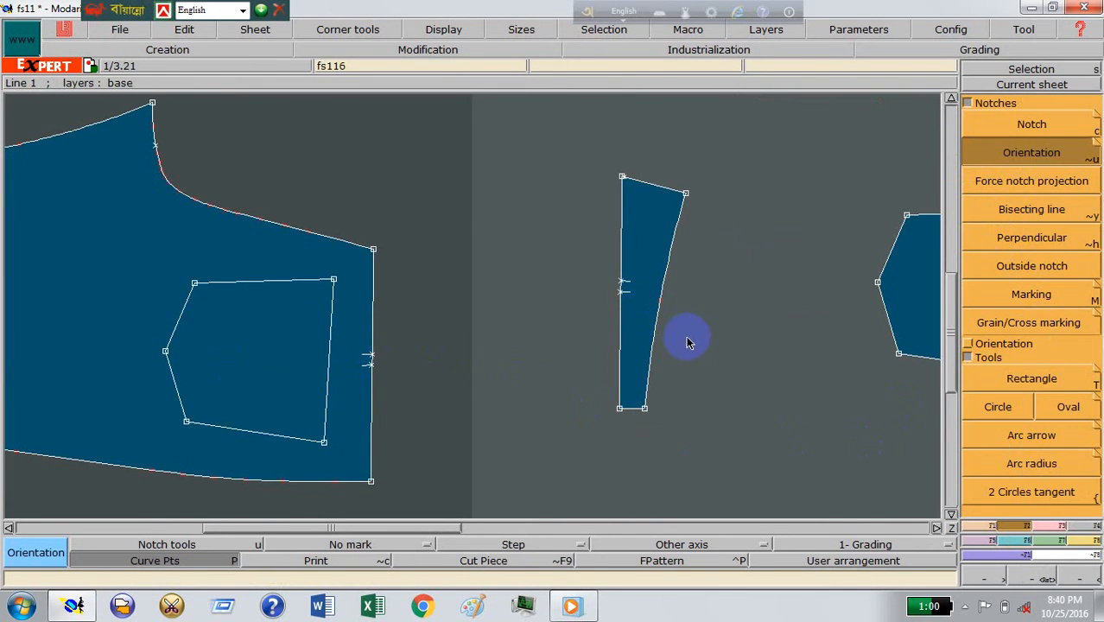
{"action": "key", "text": "j"}
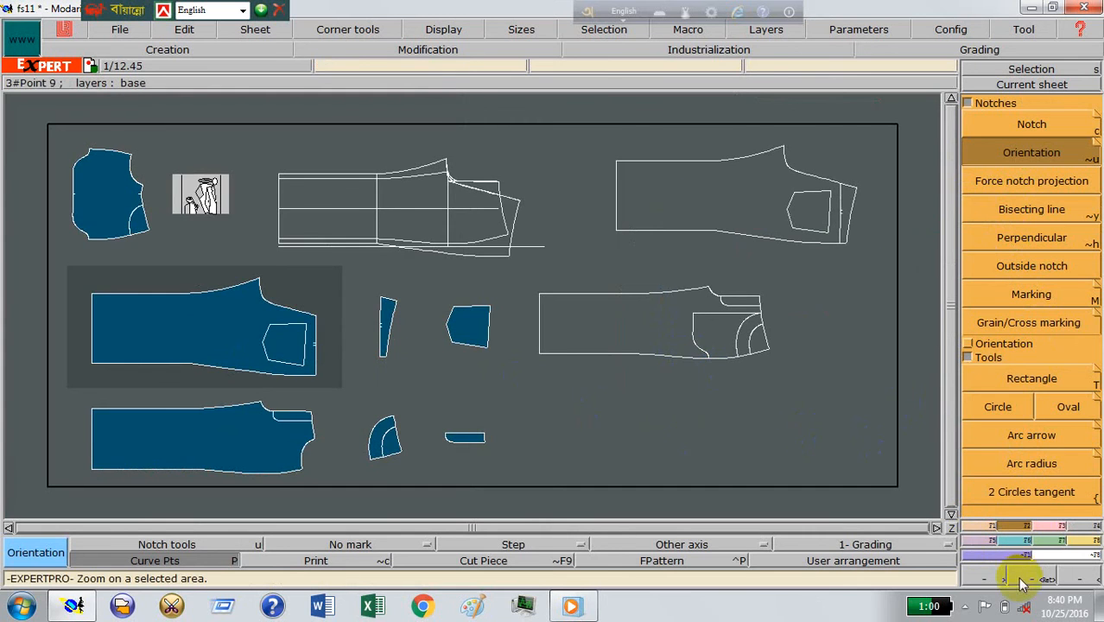
Step: Marry the yoke to the back panel along the yoke seam, matching their upper corner points
{"action": "left_click", "coordinate": [1019, 574]}
{"action": "left_click_drag", "start_coordinate": [69, 216], "coordinate": [591, 448]}
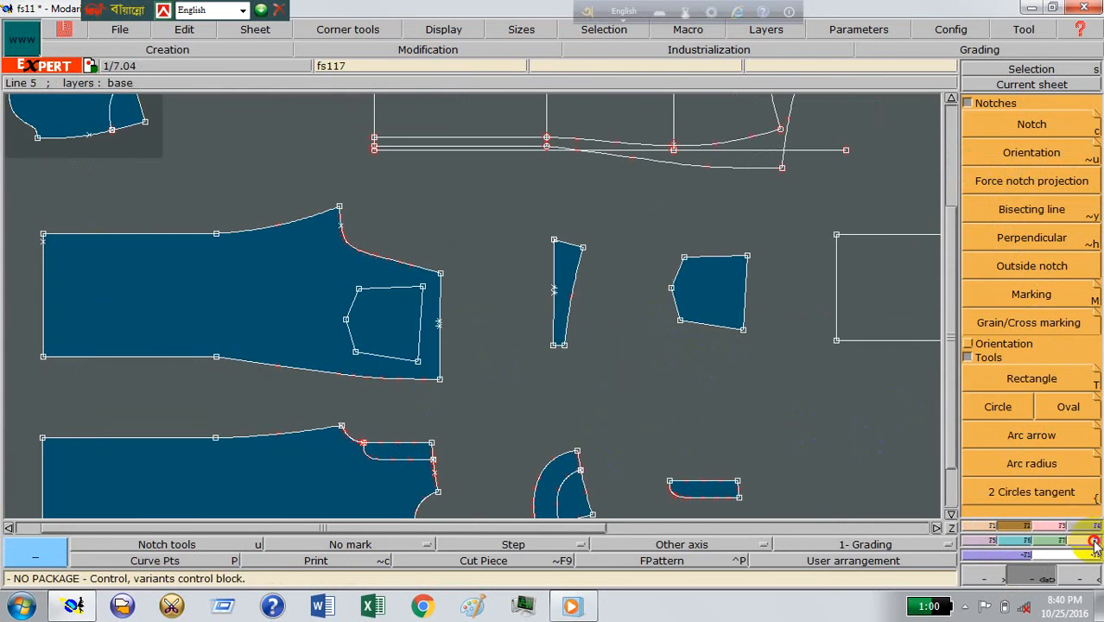
{"action": "left_click", "coordinate": [1088, 541]}
{"action": "left_click", "coordinate": [1063, 370]}
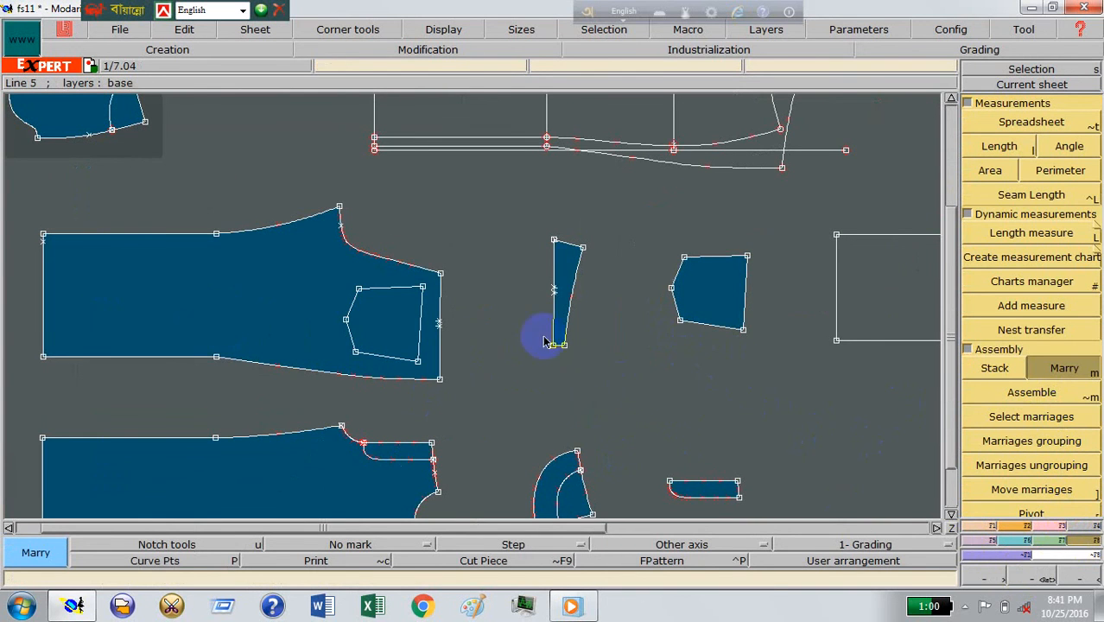
{"action": "left_click", "coordinate": [554, 241]}
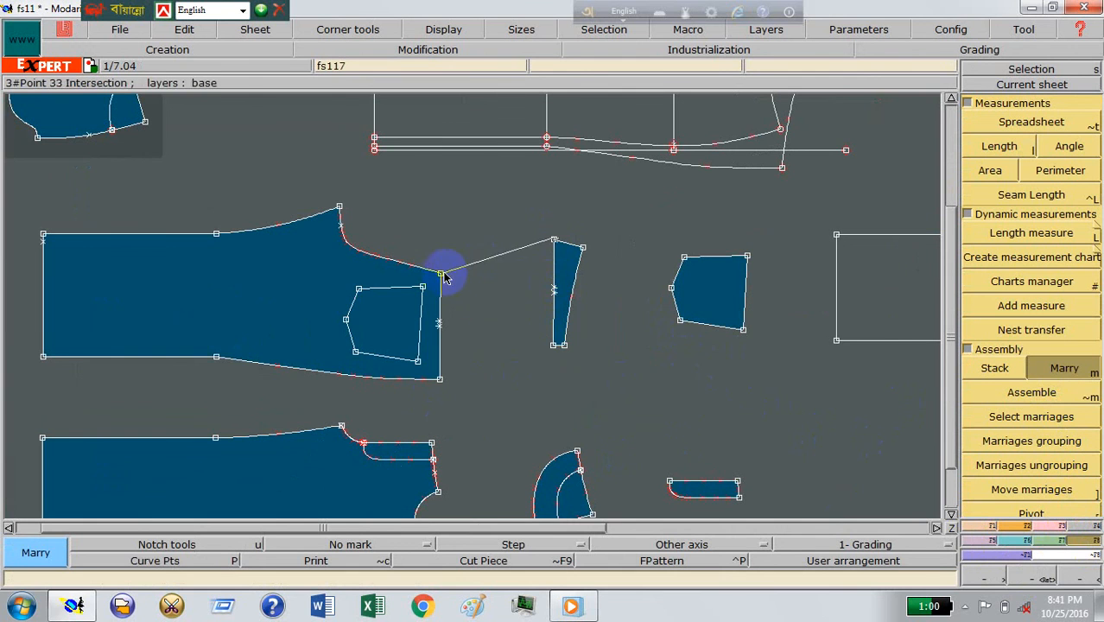
{"action": "left_click", "coordinate": [441, 274]}
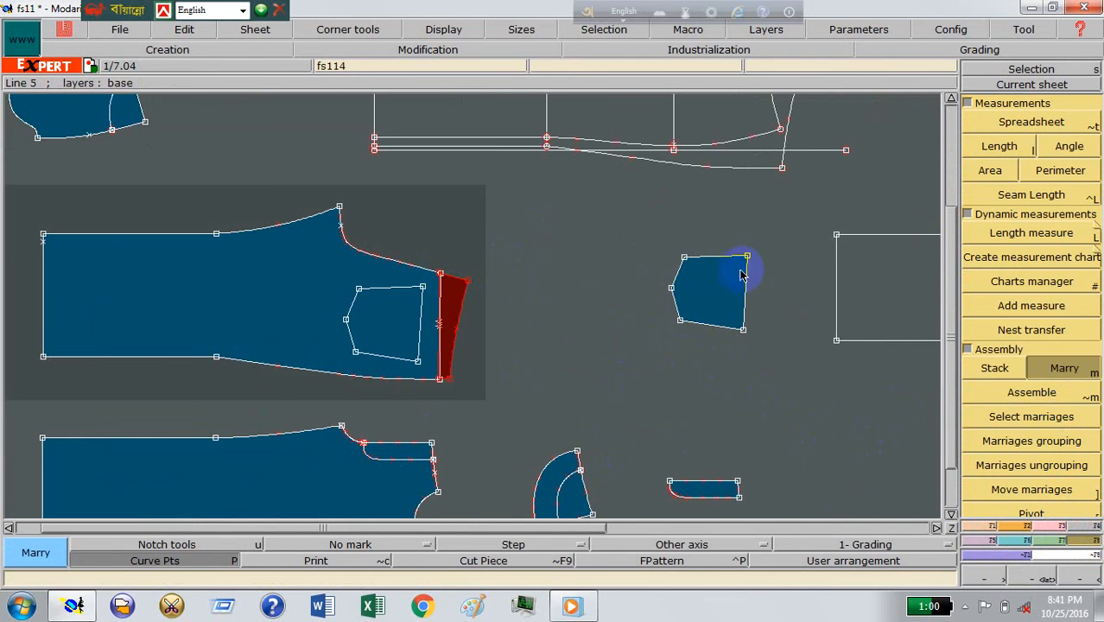
Step: Move the married yoke away from the back panel so the two pieces are separated
{"action": "left_click", "coordinate": [1032, 577]}
{"action": "left_click_drag", "start_coordinate": [370, 223], "coordinate": [548, 416]}
{"action": "left_click", "coordinate": [1037, 490]}
{"action": "left_click", "coordinate": [451, 295]}
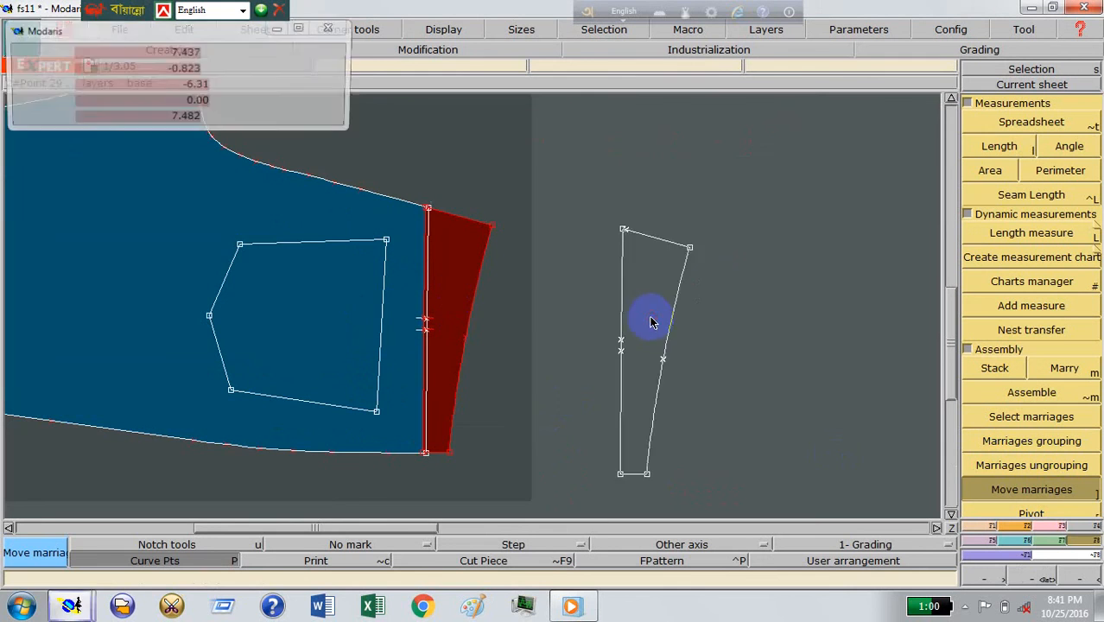
{"action": "left_click", "coordinate": [645, 318]}
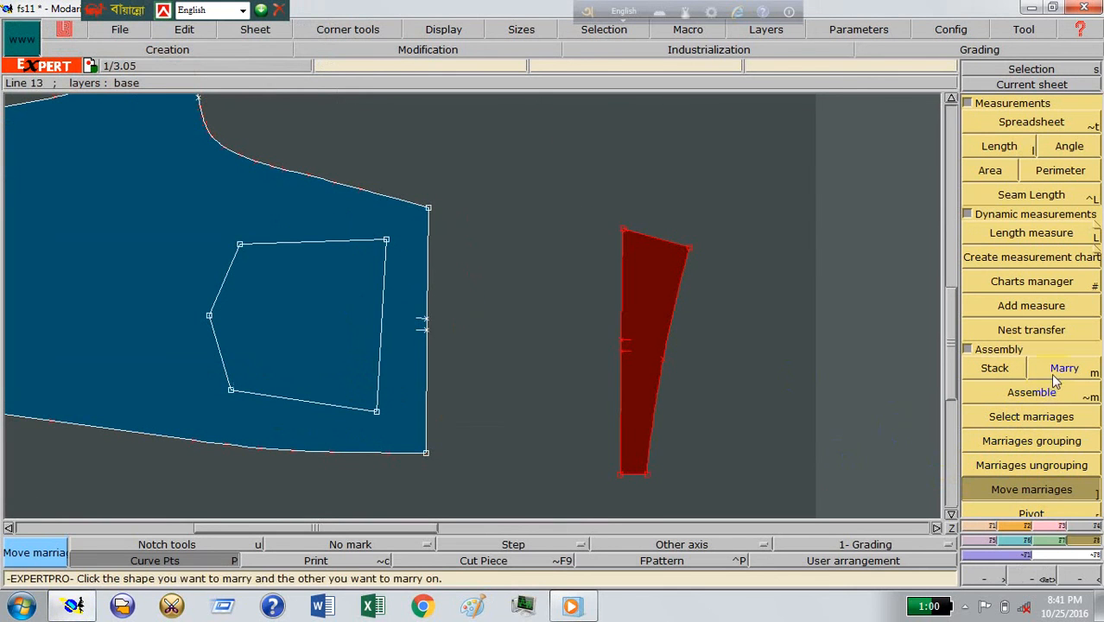
Step: Fit the married yoke against the back panel's yoke seam, matching the upper corner points, separating them, and matching the lower corners
{"action": "left_click", "coordinate": [624, 234]}
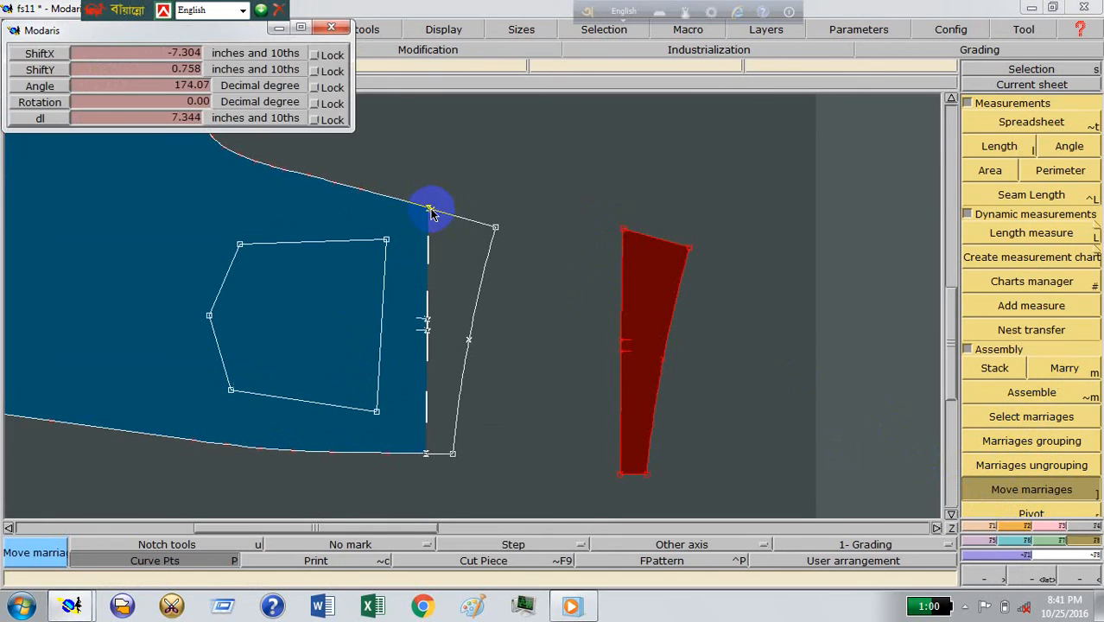
{"action": "left_click", "coordinate": [430, 212]}
{"action": "left_click", "coordinate": [443, 225]}
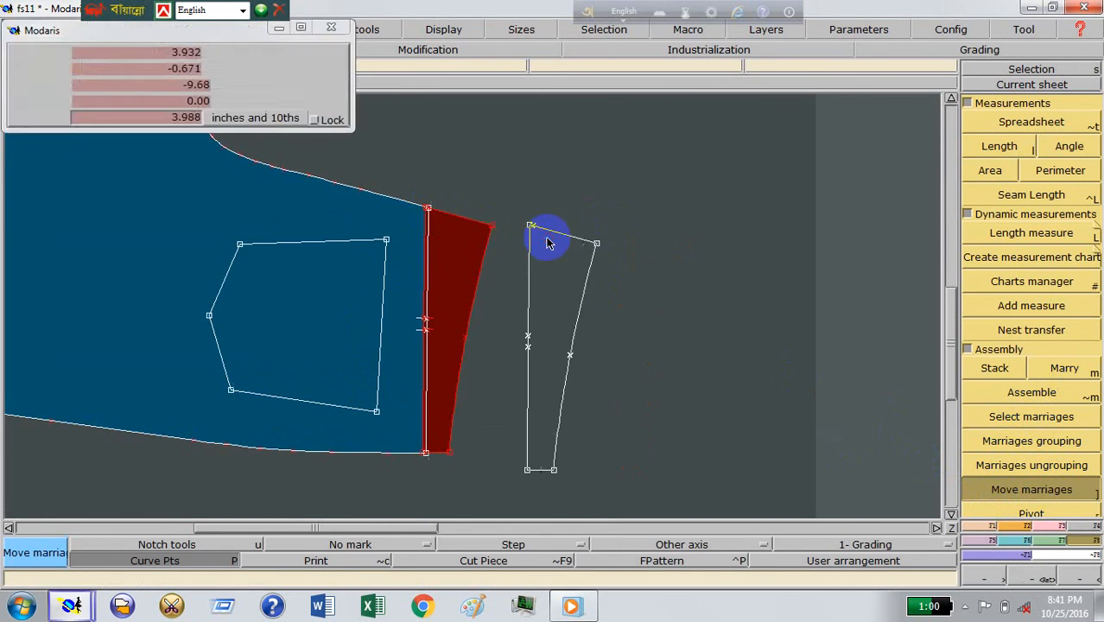
{"action": "left_click", "coordinate": [545, 243]}
{"action": "left_click", "coordinate": [530, 471]}
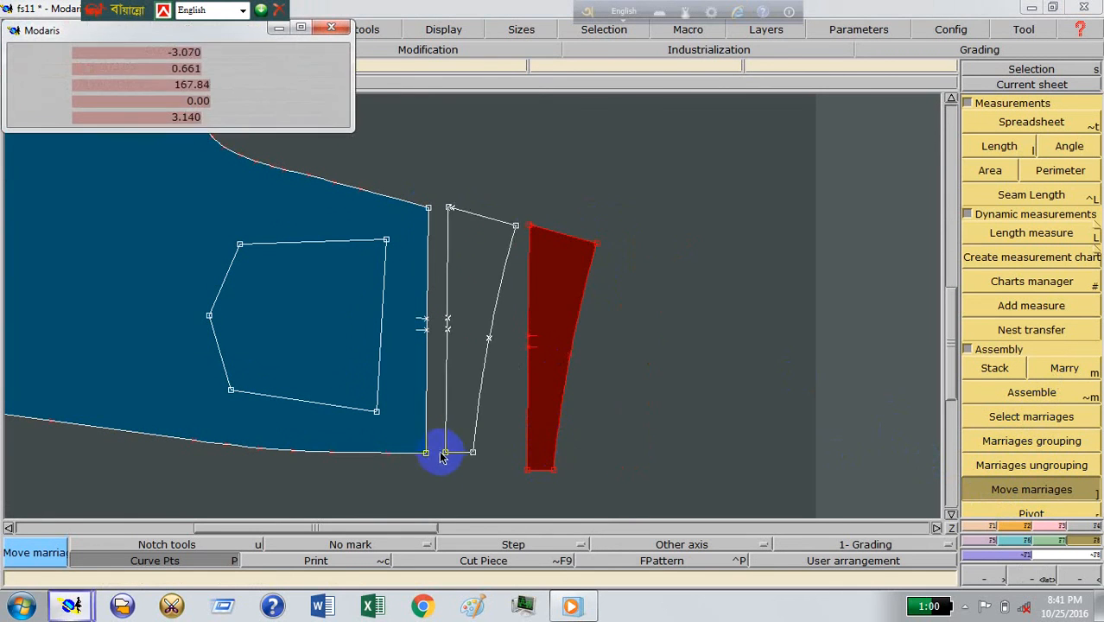
{"action": "left_click", "coordinate": [425, 452]}
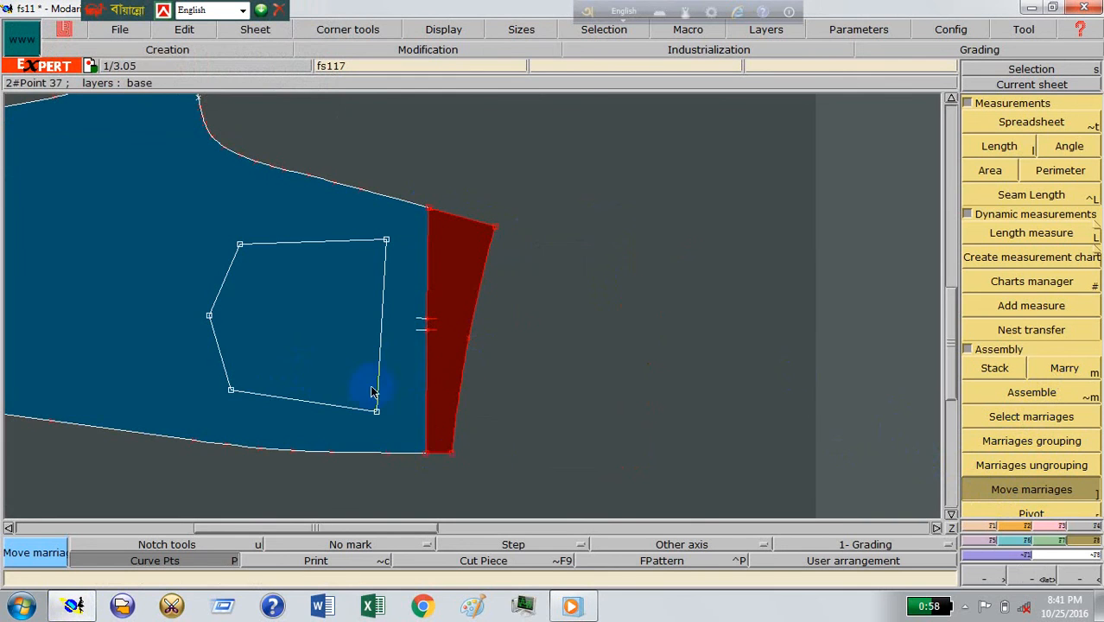
Step: Marry the back pocket piece to the back panel
{"action": "key", "text": "F12"}
{"action": "key", "text": "m"}
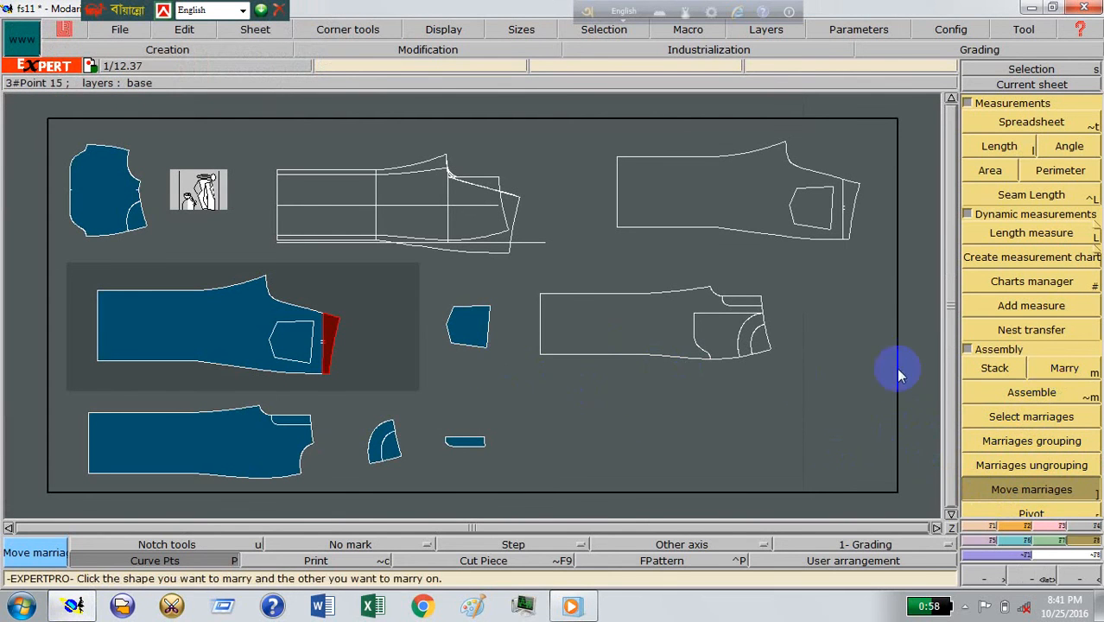
{"action": "left_click", "coordinate": [464, 343]}
{"action": "left_click", "coordinate": [327, 346]}
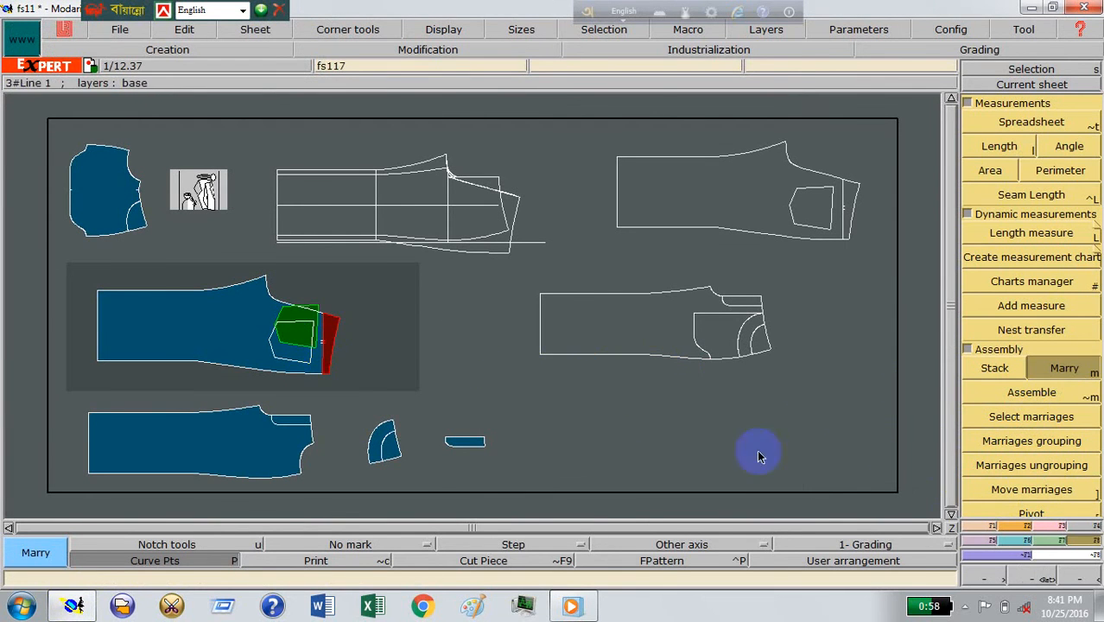
{"action": "left_click_drag", "start_coordinate": [214, 285], "coordinate": [399, 408]}
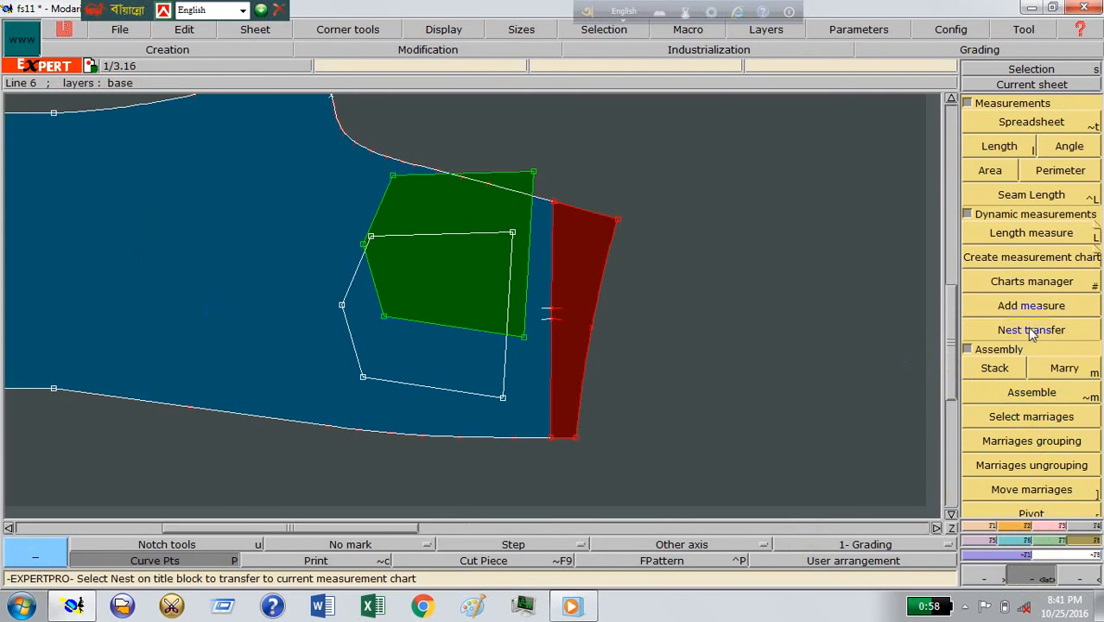
Step: Move the married back pocket clear of the back panel, and place it on the panel's pocket outline by matching their lower corner points
{"action": "left_click", "coordinate": [1031, 489]}
{"action": "left_click", "coordinate": [524, 337]}
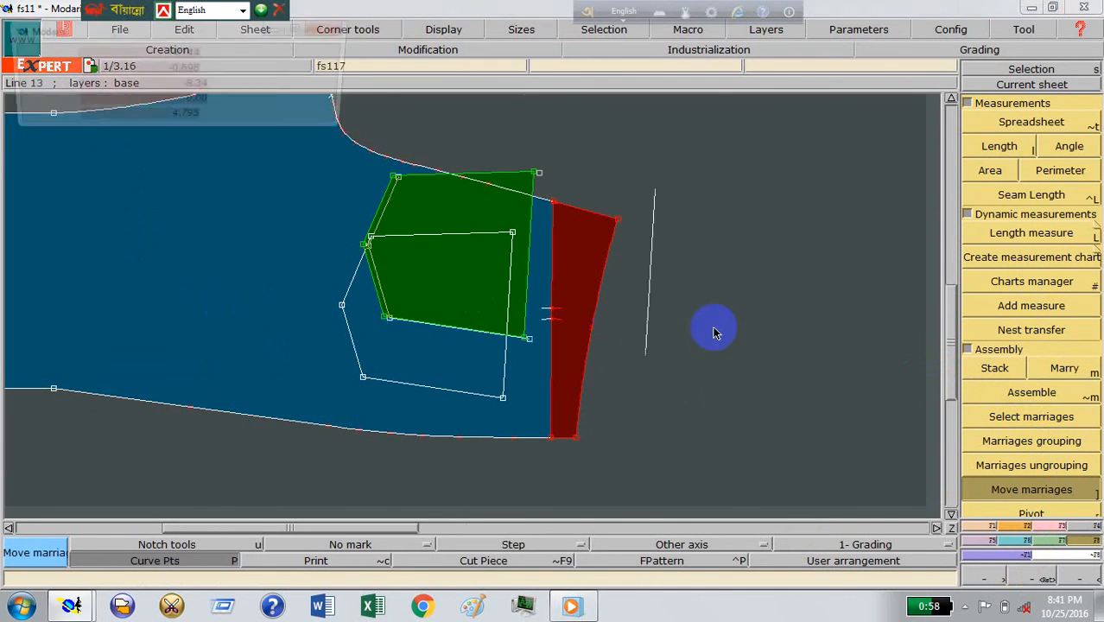
{"action": "left_click", "coordinate": [772, 375]}
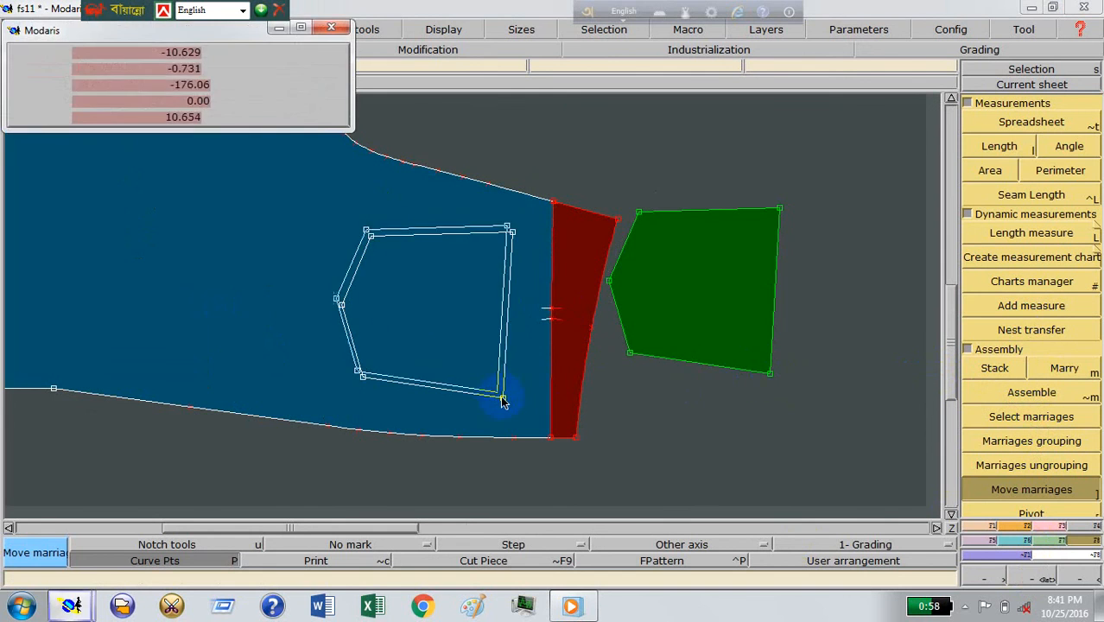
{"action": "left_click", "coordinate": [551, 382]}
{"action": "left_click", "coordinate": [350, 337]}
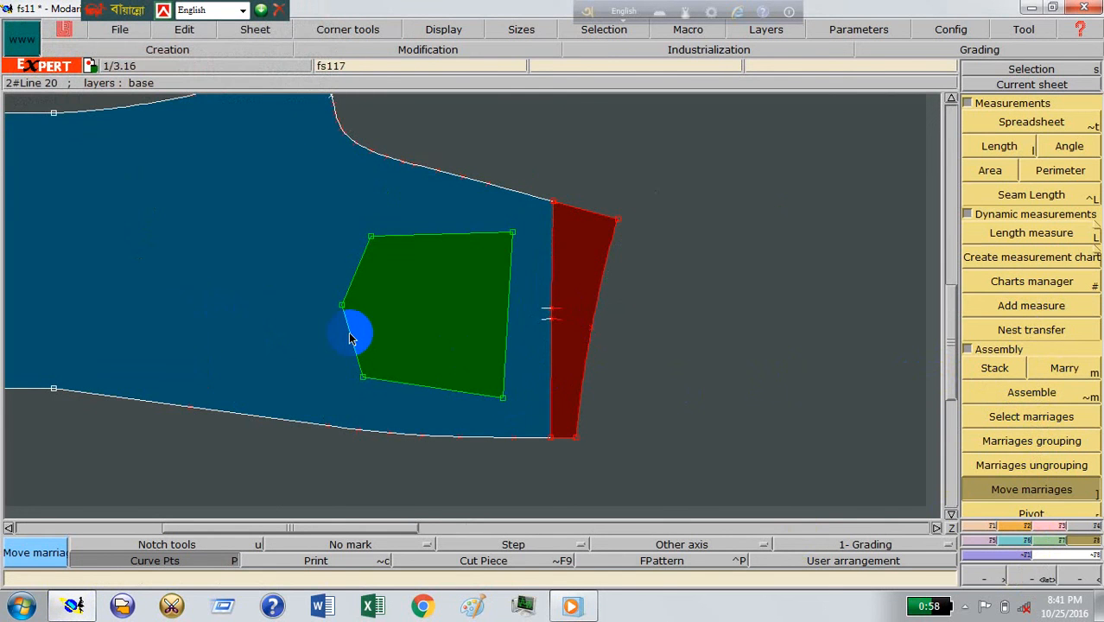
Step: Arrange the sheets and marry the curved front pocket facing to the front panel
{"action": "key", "text": "j"}
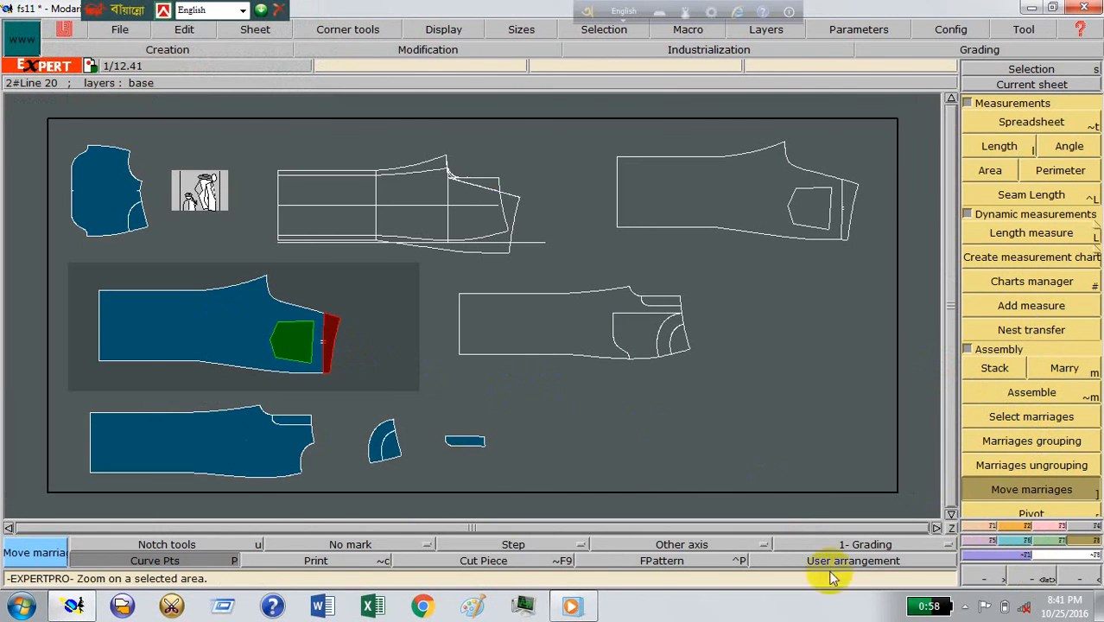
{"action": "left_click", "coordinate": [1037, 576]}
{"action": "left_click", "coordinate": [477, 489]}
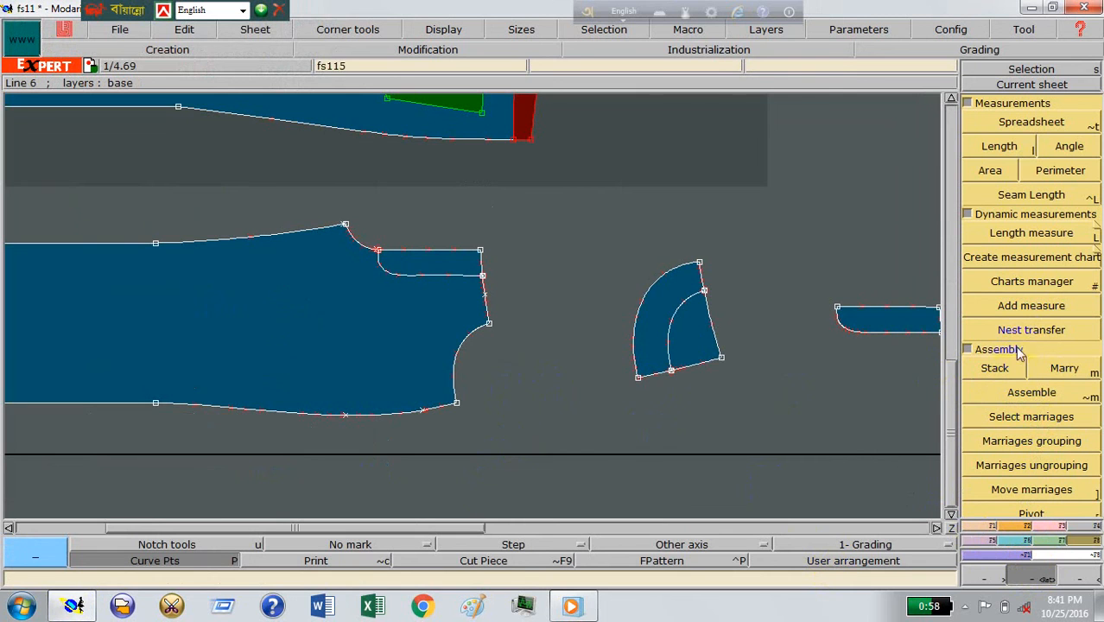
{"action": "left_click", "coordinate": [1030, 492]}
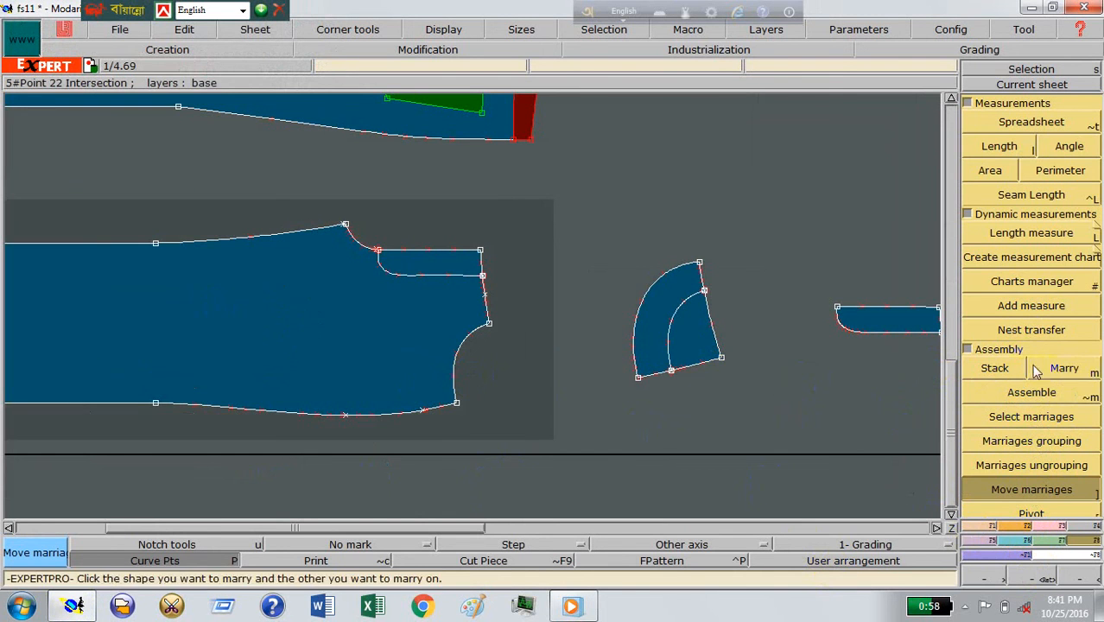
{"action": "left_click", "coordinate": [1064, 368]}
{"action": "left_click", "coordinate": [711, 350]}
{"action": "left_click", "coordinate": [401, 352]}
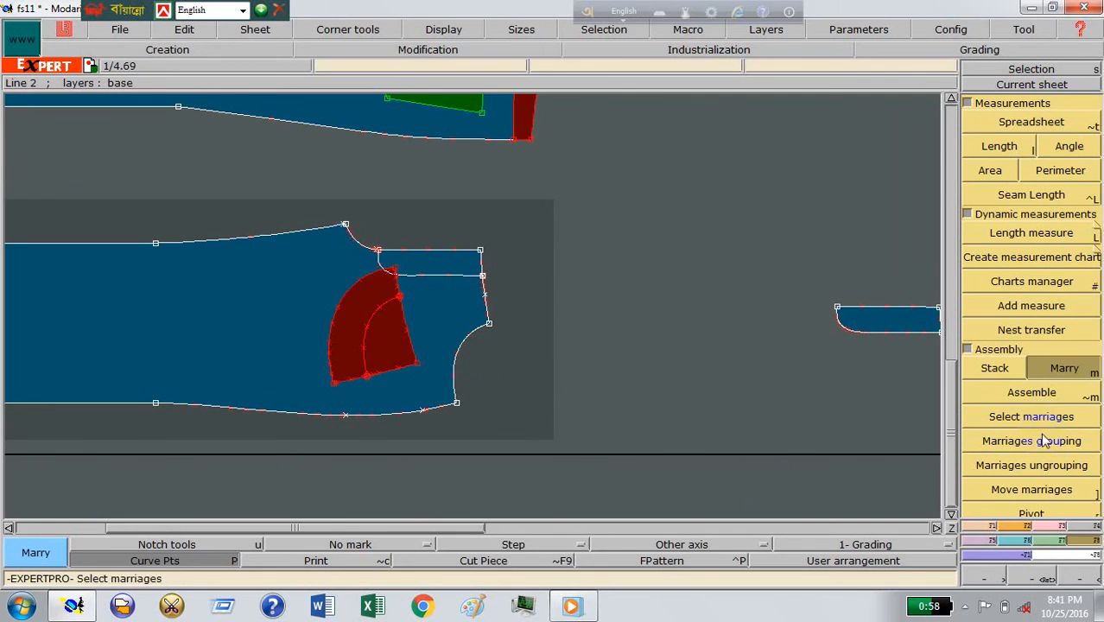
Step: Move the married pocket facing off the front panel, and fit its inner curve to the pocket opening at the waist-end point
{"action": "left_click", "coordinate": [1027, 492]}
{"action": "left_click", "coordinate": [372, 336]}
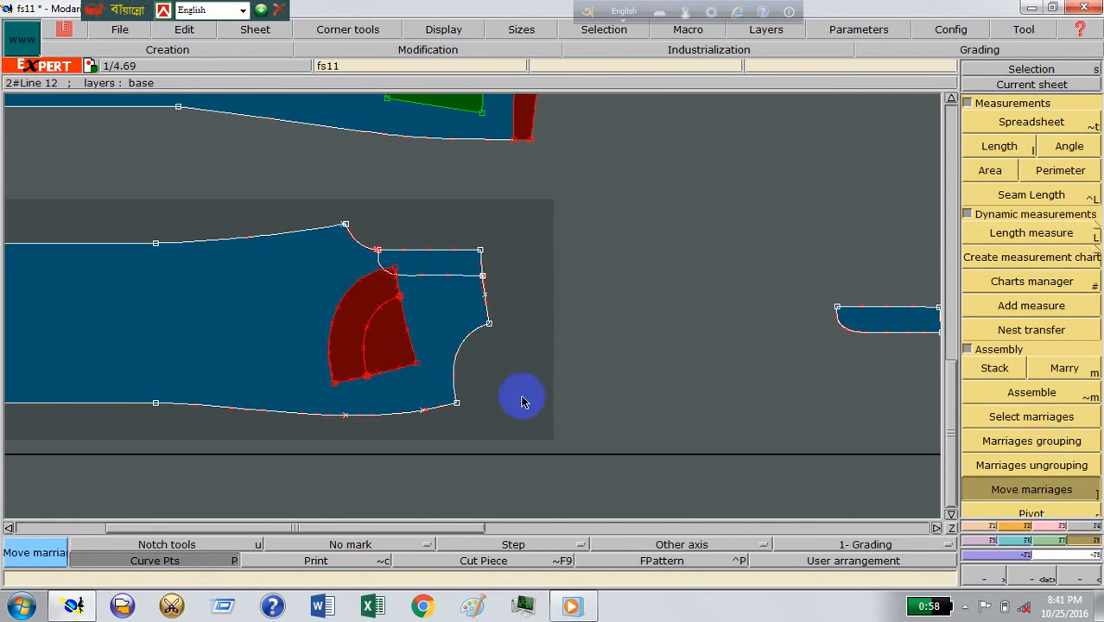
{"action": "left_click", "coordinate": [598, 408]}
{"action": "left_click", "coordinate": [629, 368]}
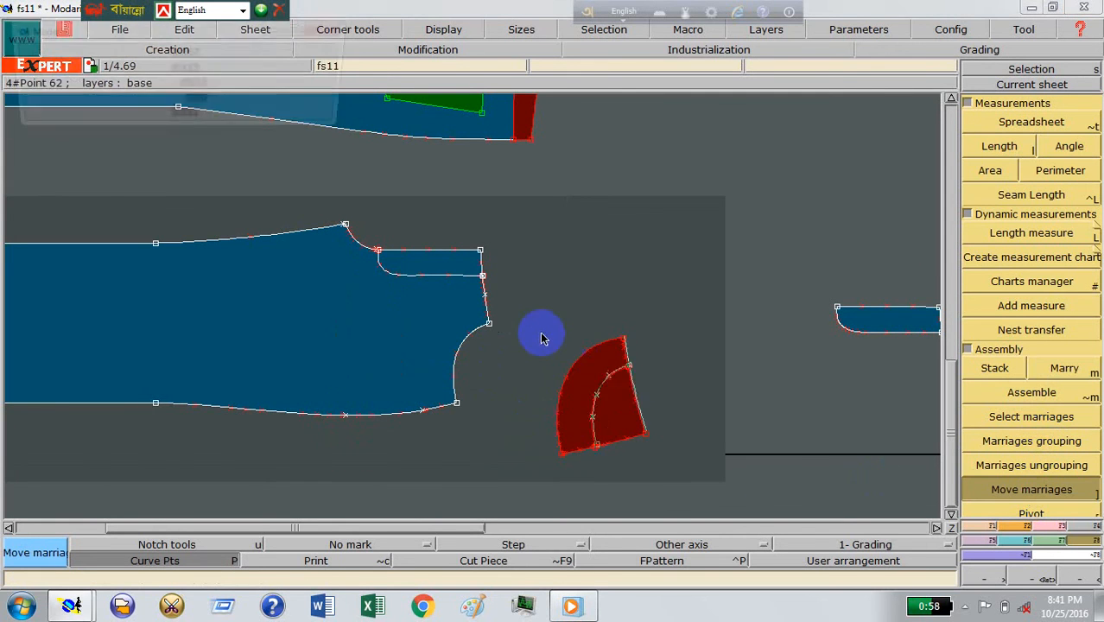
{"action": "left_click", "coordinate": [489, 324]}
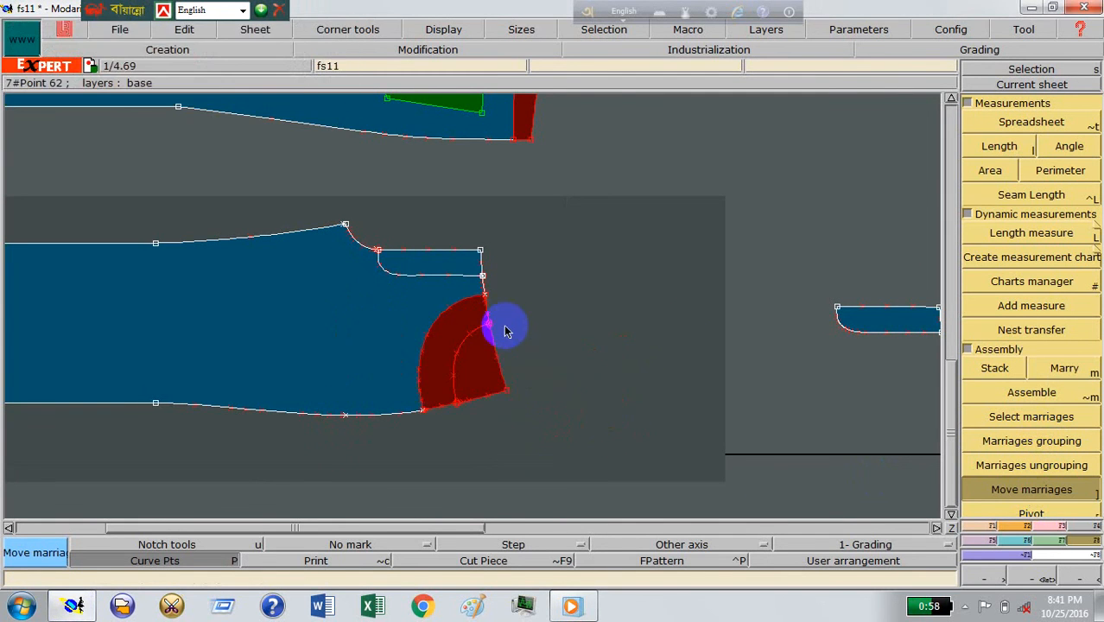
Step: Marry the fly piece to the front panel and align it with the fly outline at the waist corner point
{"action": "left_click", "coordinate": [1041, 368]}
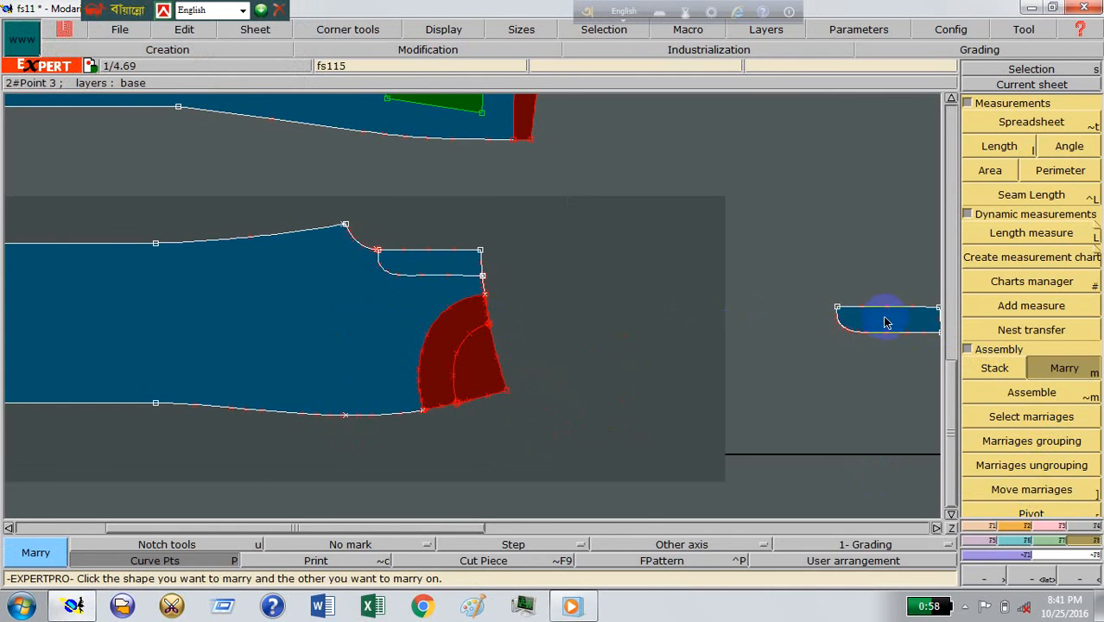
{"action": "left_click", "coordinate": [885, 317]}
{"action": "left_click", "coordinate": [452, 267]}
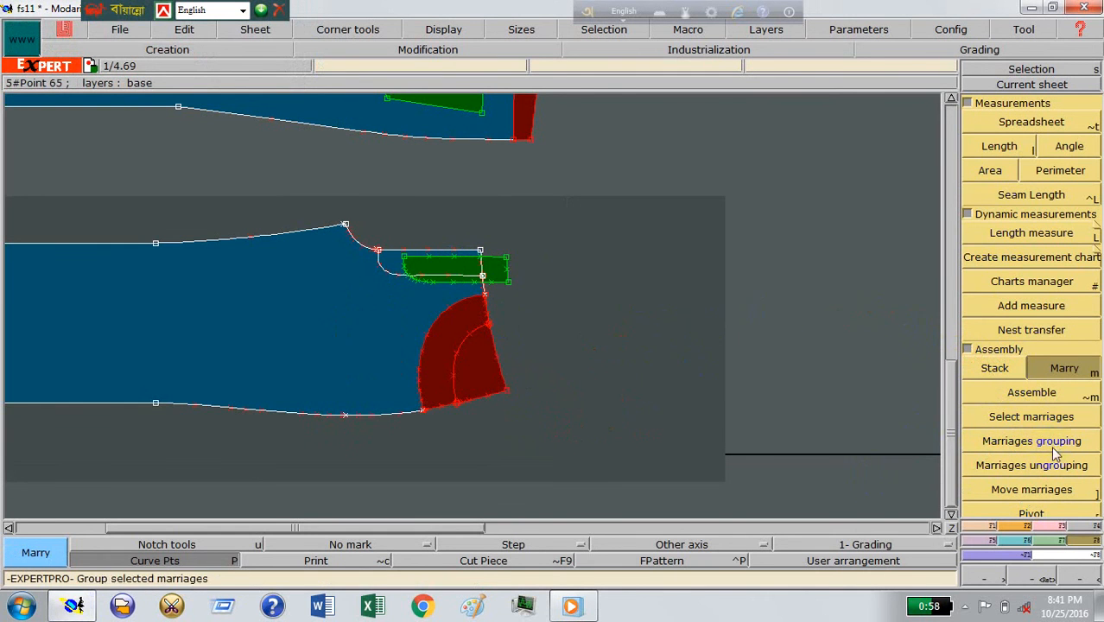
{"action": "left_click", "coordinate": [1031, 489]}
{"action": "mouse_move", "coordinate": [463, 264]}
{"action": "left_mouse_down"}
{"action": "mouse_move", "coordinate": [570, 271]}
{"action": "mouse_move", "coordinate": [468, 247]}
{"action": "mouse_move", "coordinate": [480, 252]}
{"action": "left_mouse_up"}
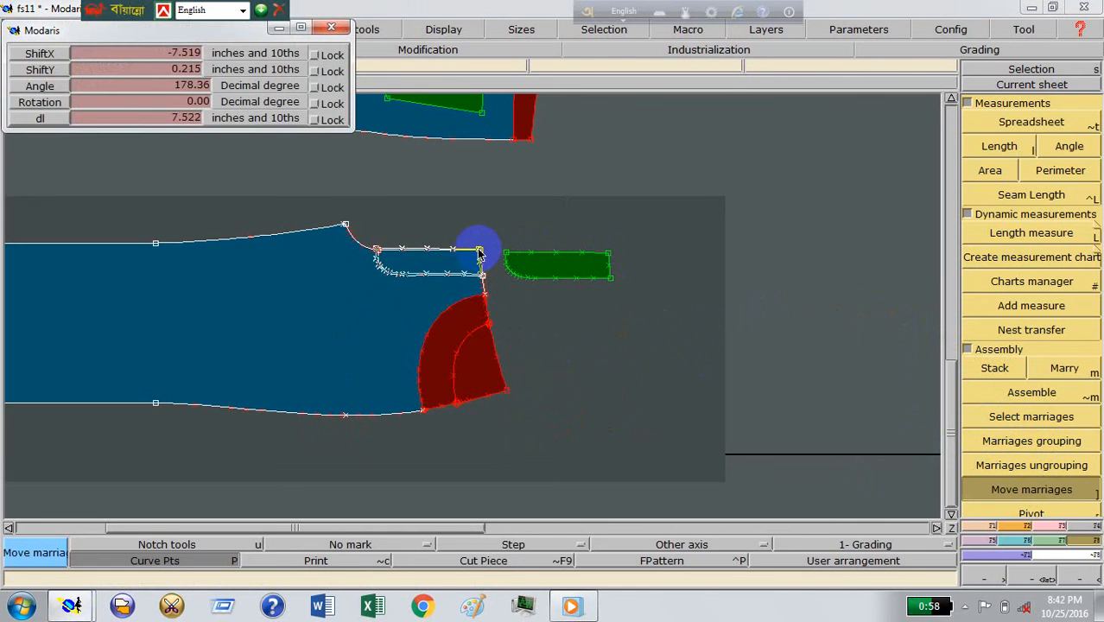
{"action": "left_click", "coordinate": [479, 253]}
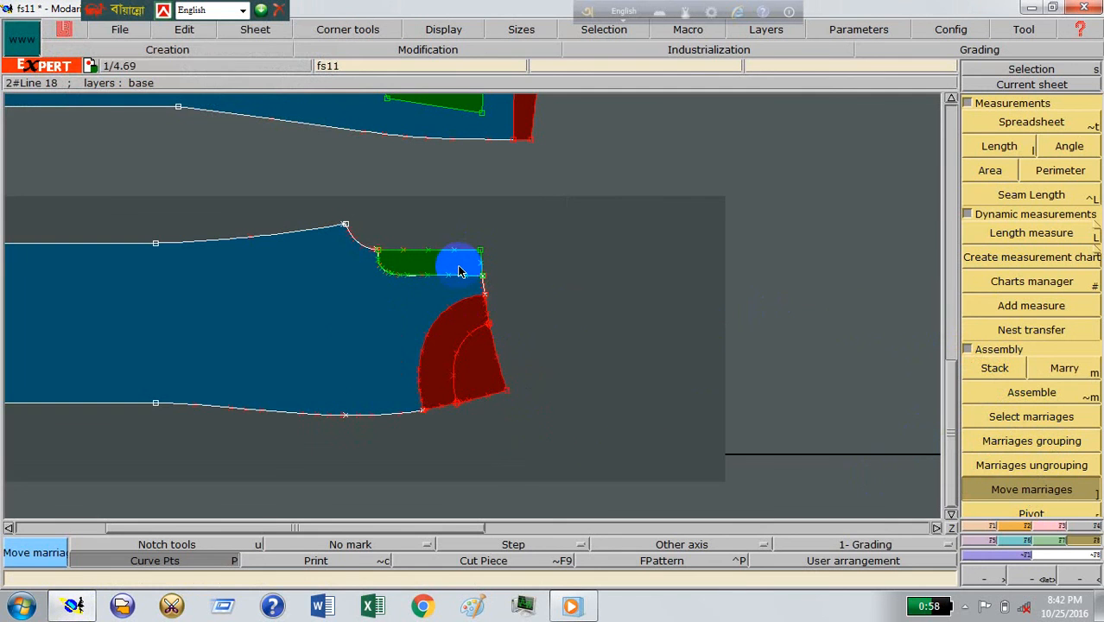
Step: Arrange all the sheets and save the model over the existing fs11.mdl file
{"action": "key", "text": "j"}
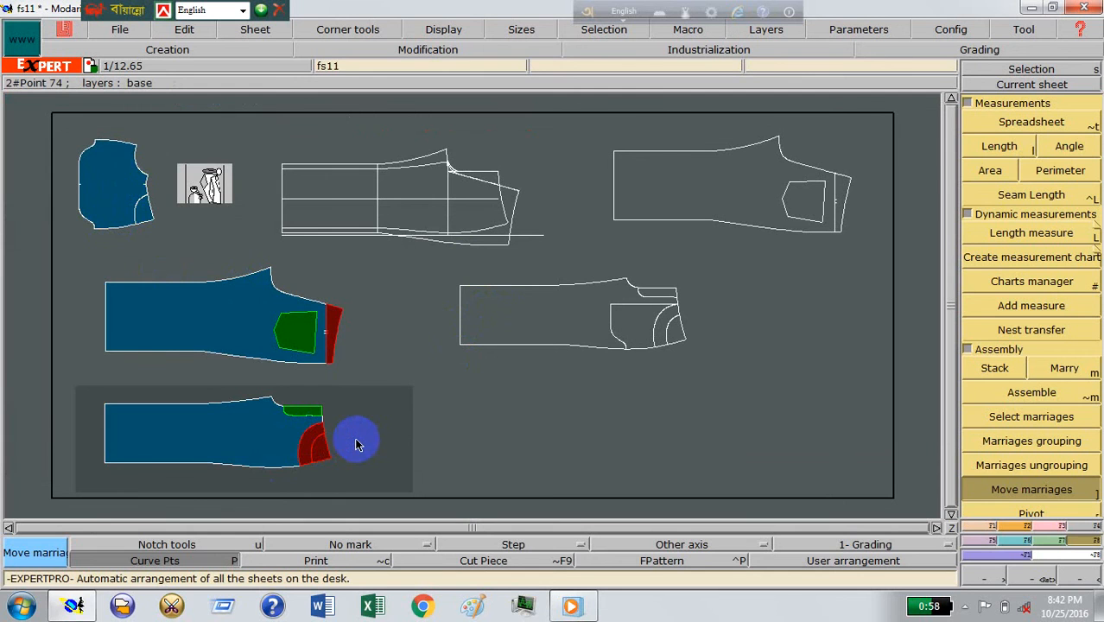
{"action": "left_click", "coordinate": [120, 30]}
{"action": "left_click", "coordinate": [130, 100]}
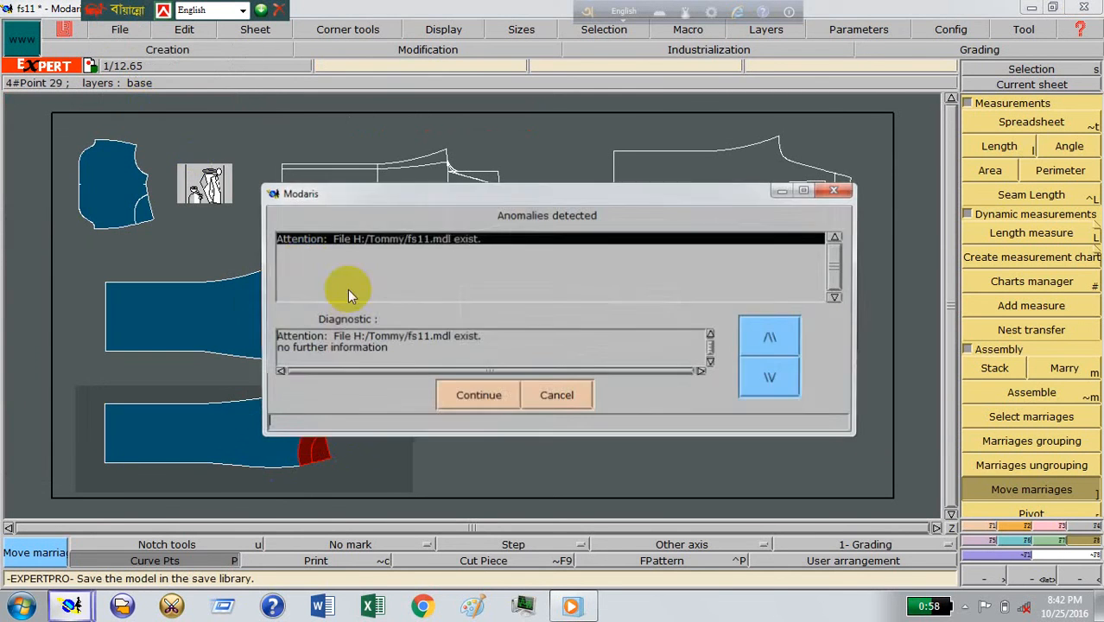
{"action": "left_click", "coordinate": [478, 406]}
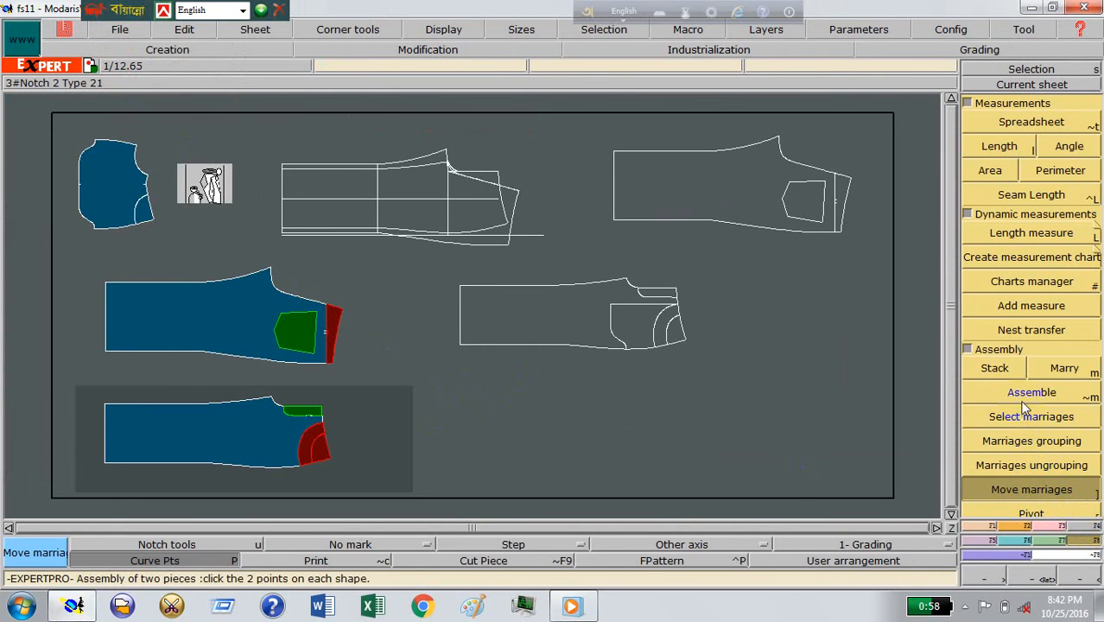
{"action": "left_click", "coordinate": [967, 349]}
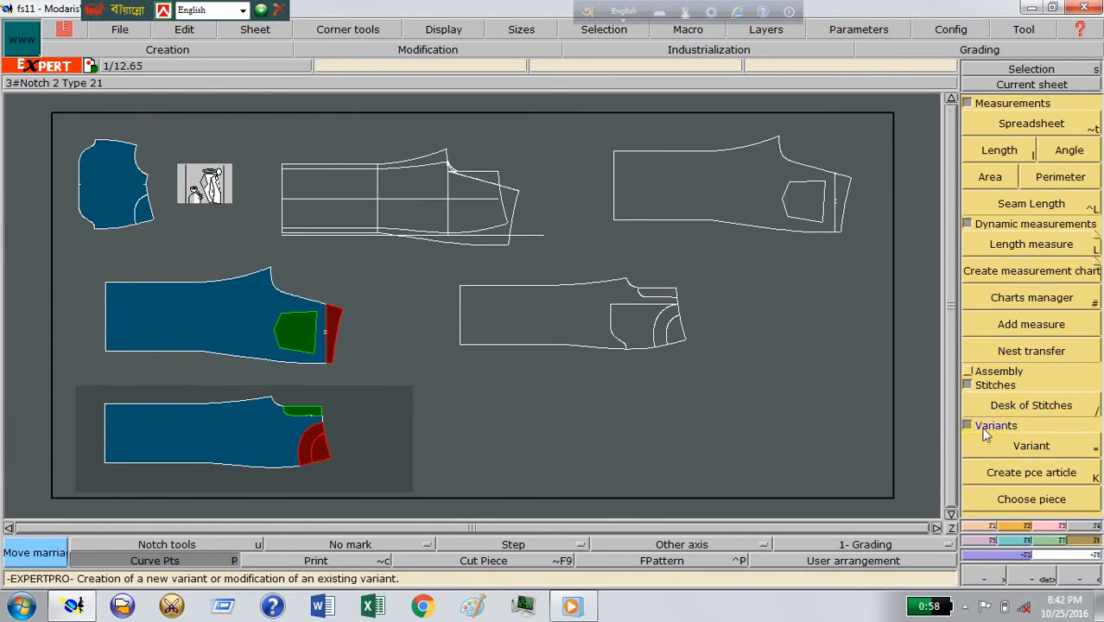
{"action": "left_click", "coordinate": [969, 385]}
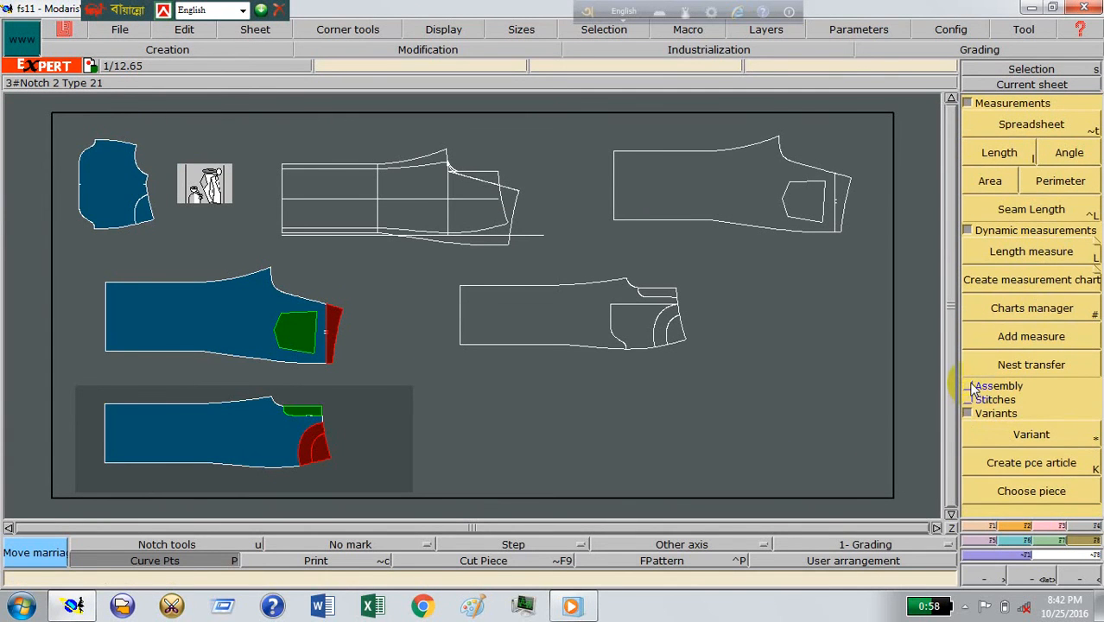
{"action": "left_click", "coordinate": [970, 386]}
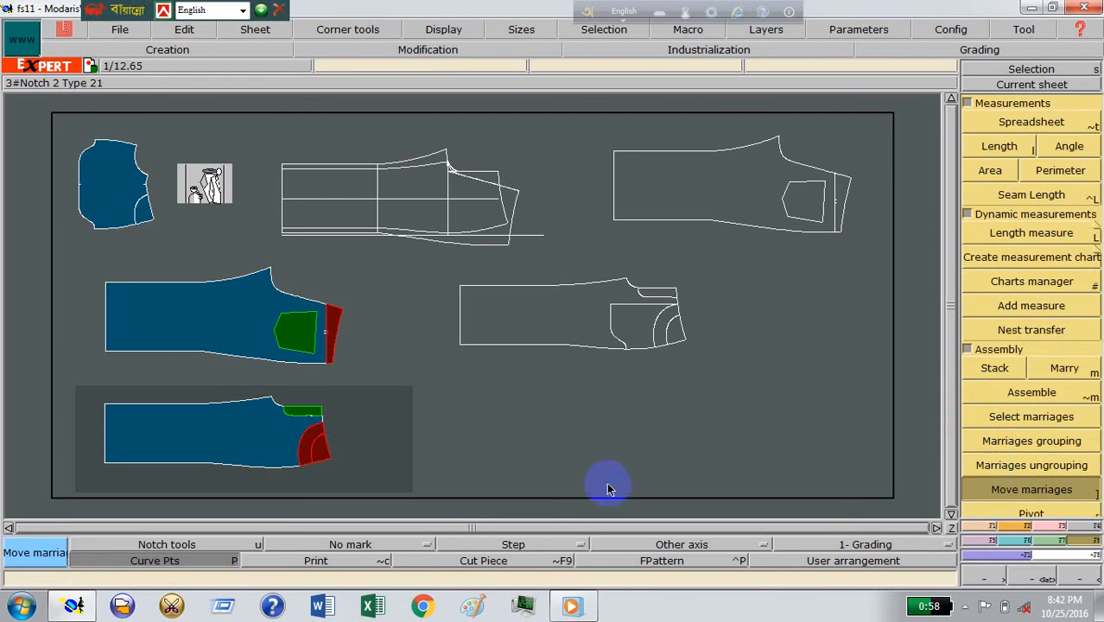
Step: Divorce the married pieces from the back panel and the front panel
{"action": "key", "text": "shift+m"}
{"action": "left_click", "coordinate": [319, 332]}
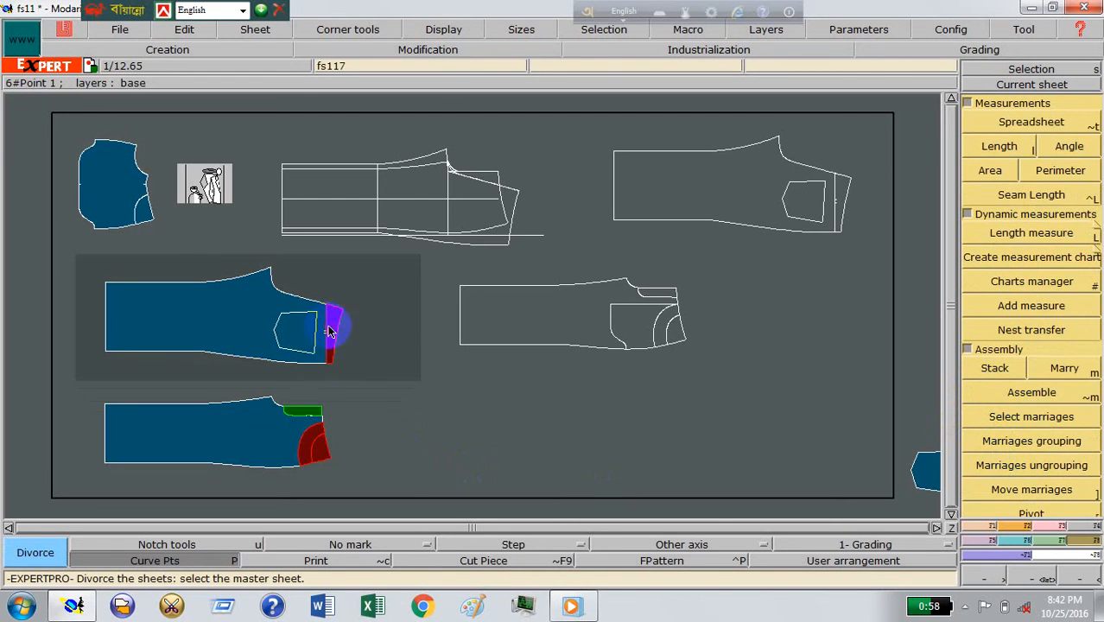
{"action": "left_click", "coordinate": [314, 430]}
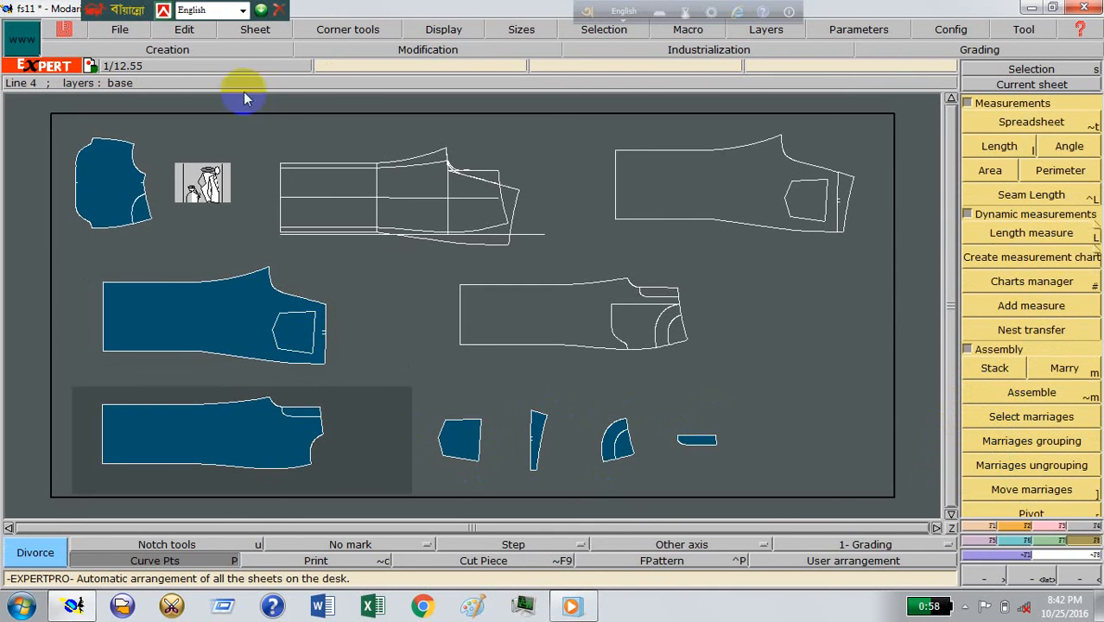
Step: Save the model with its divorced pieces over the existing fs11 file and minimise Modaris
{"action": "left_click", "coordinate": [120, 29]}
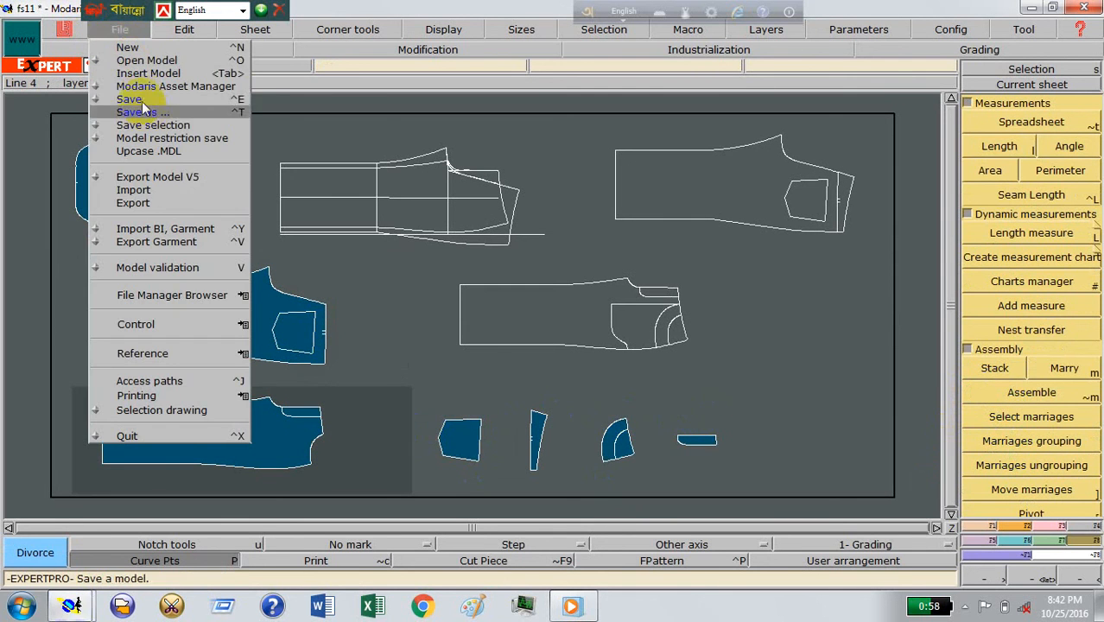
{"action": "left_click", "coordinate": [129, 98]}
{"action": "left_click", "coordinate": [480, 396]}
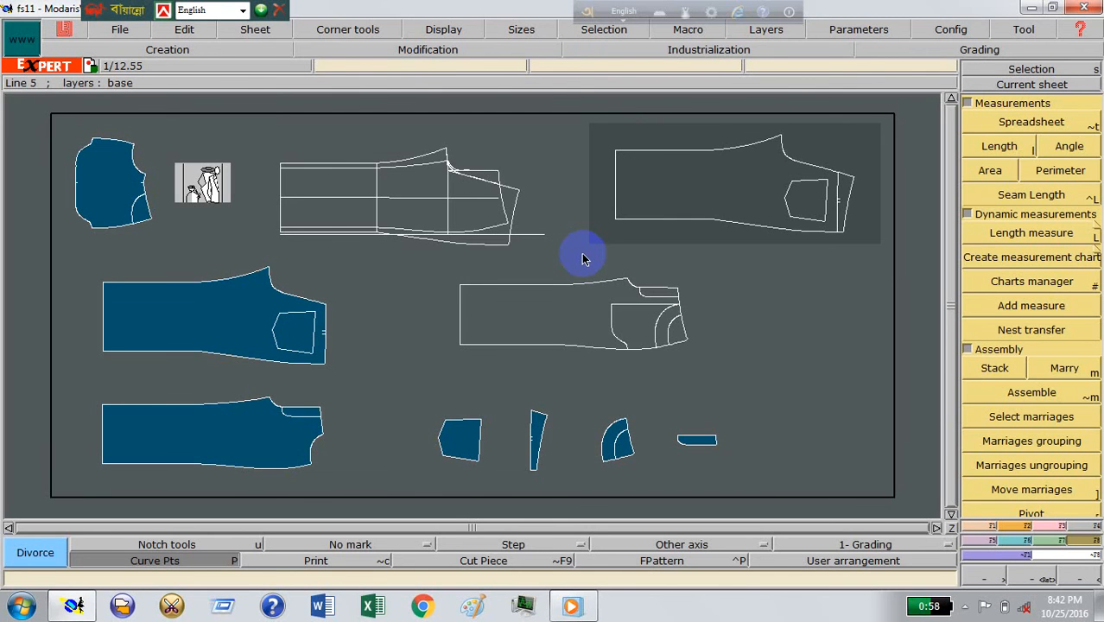
{"action": "left_click", "coordinate": [1035, 8]}
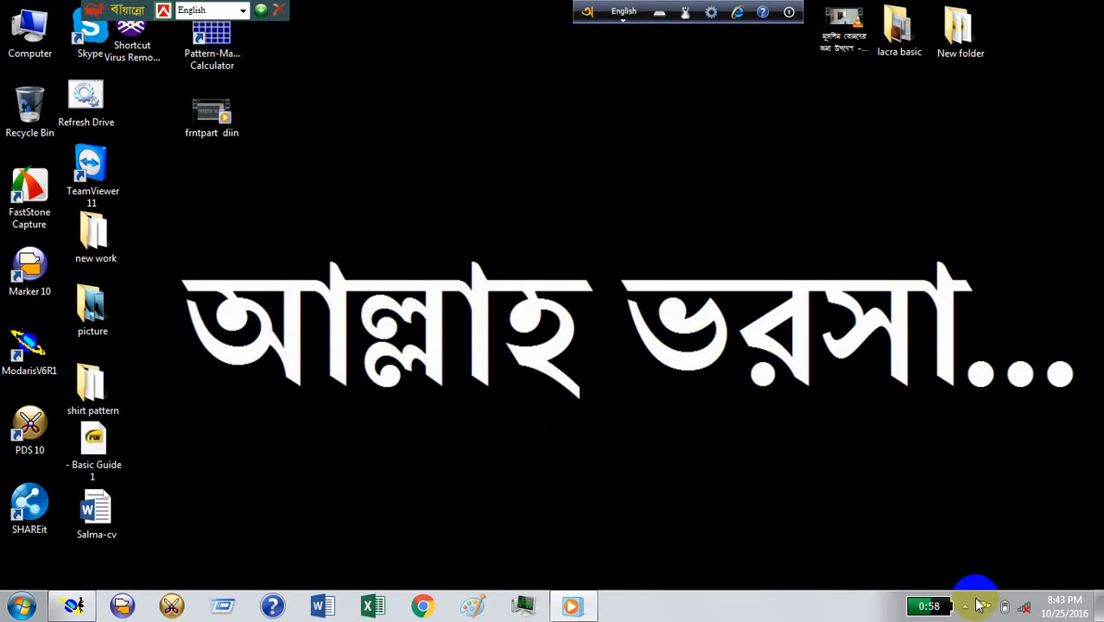